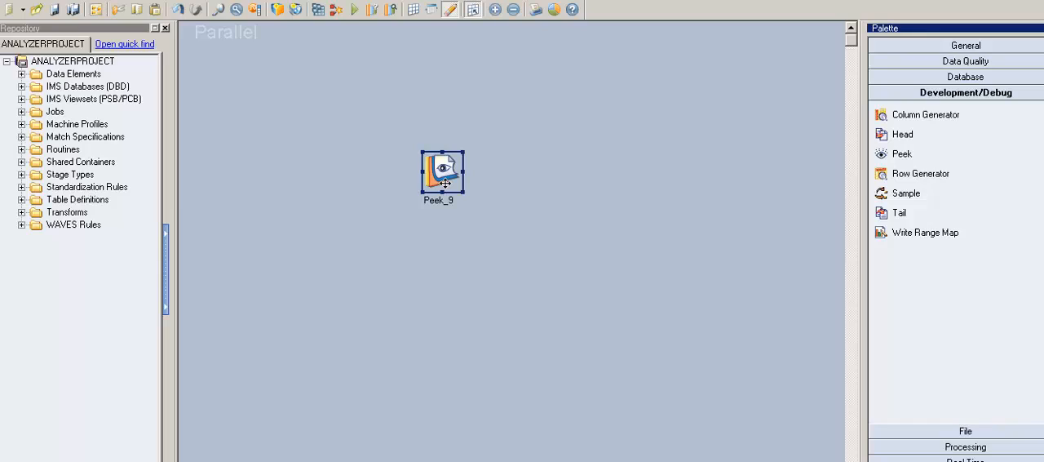
left_click(545, 239)
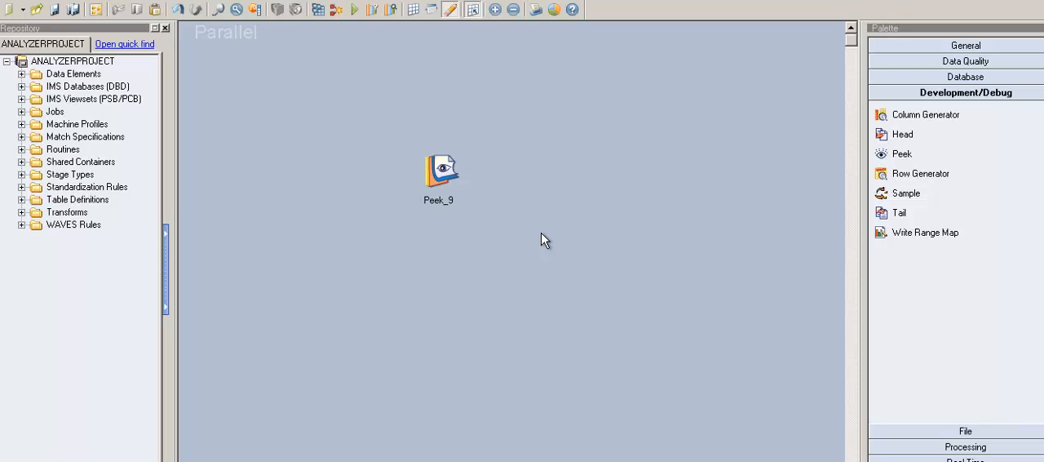
left_click(461, 182)
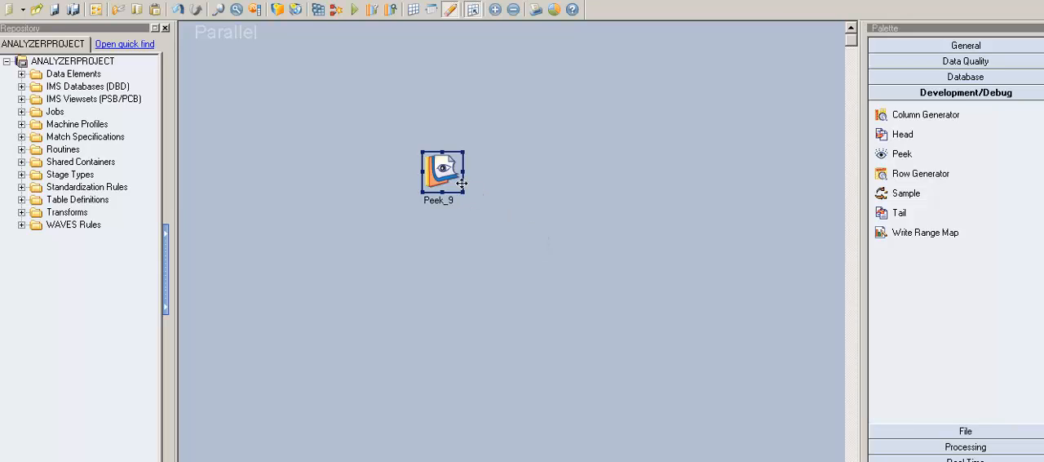
left_click(523, 183)
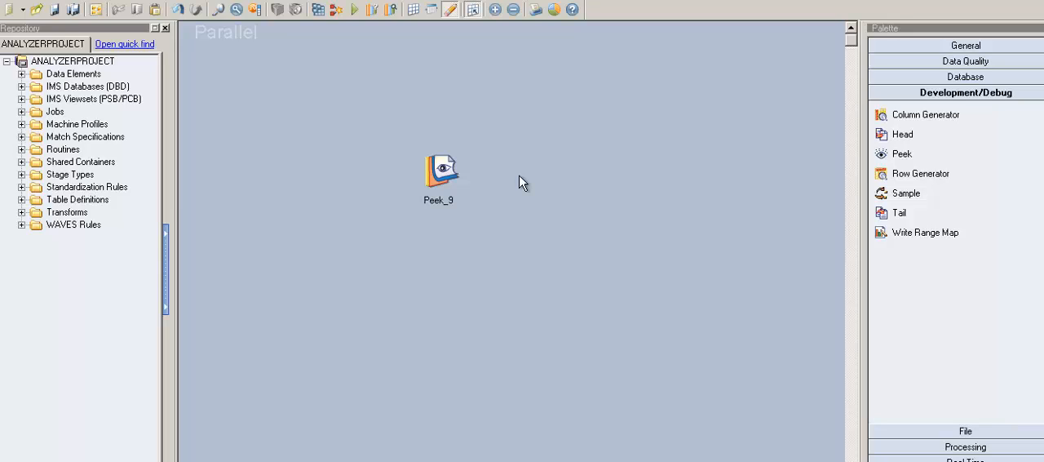
left_click(455, 183)
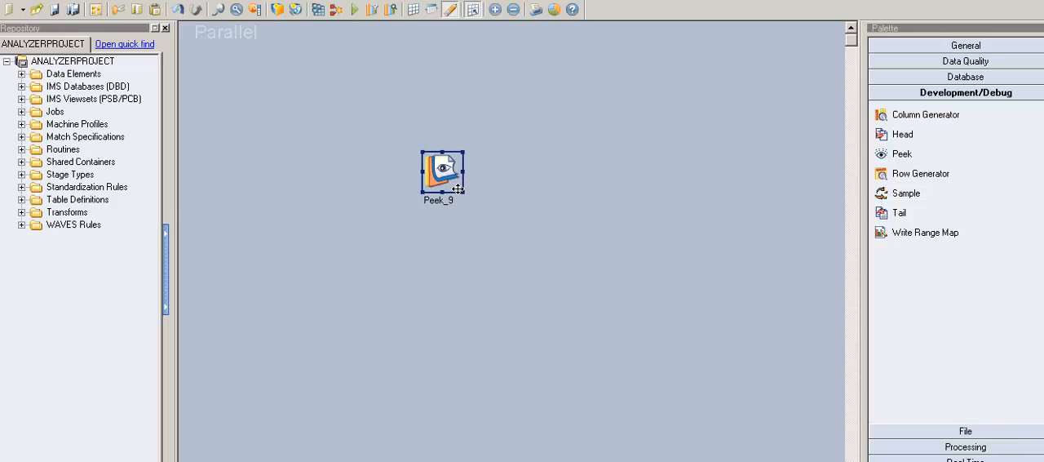
left_click(524, 192)
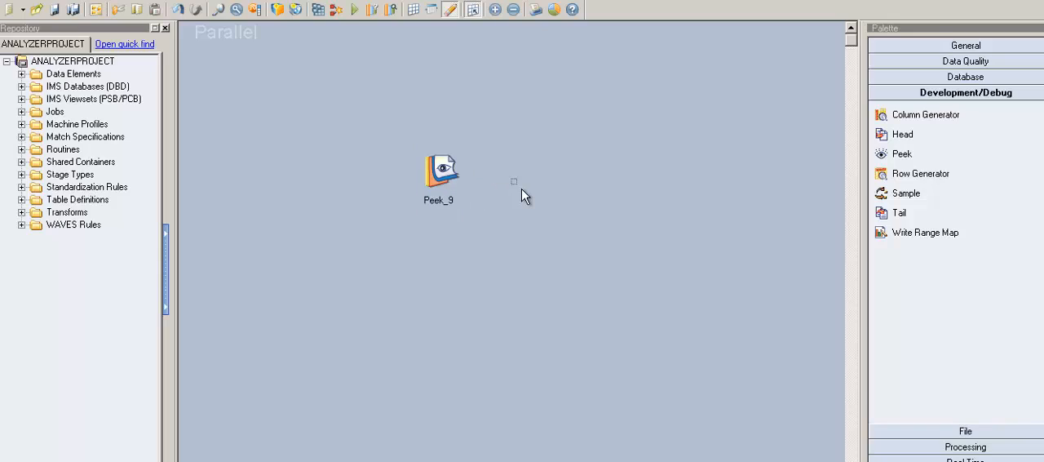
left_click(447, 184)
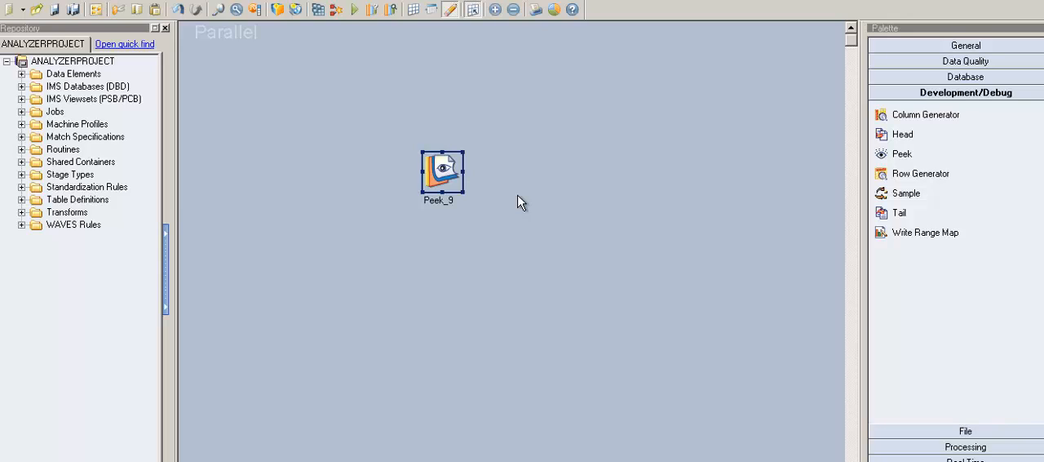
left_click(453, 183)
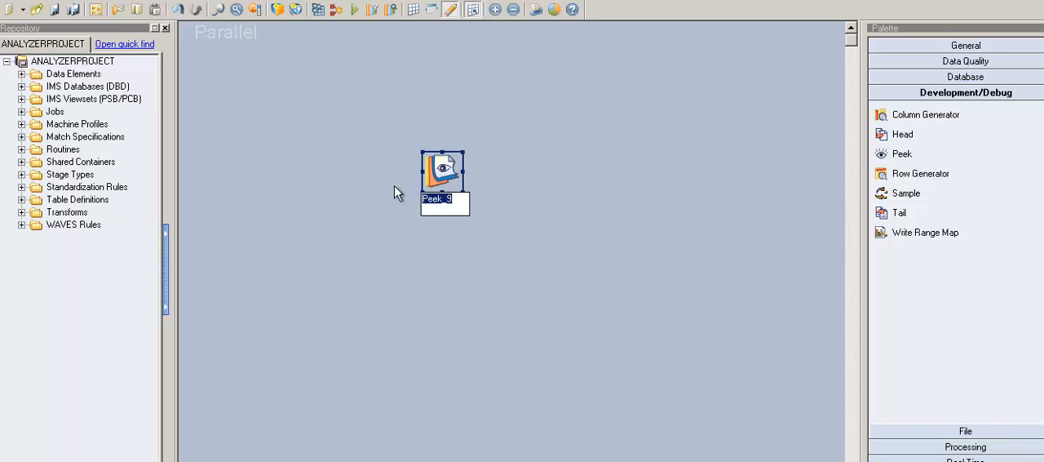
left_click(394, 187)
left_click(453, 182)
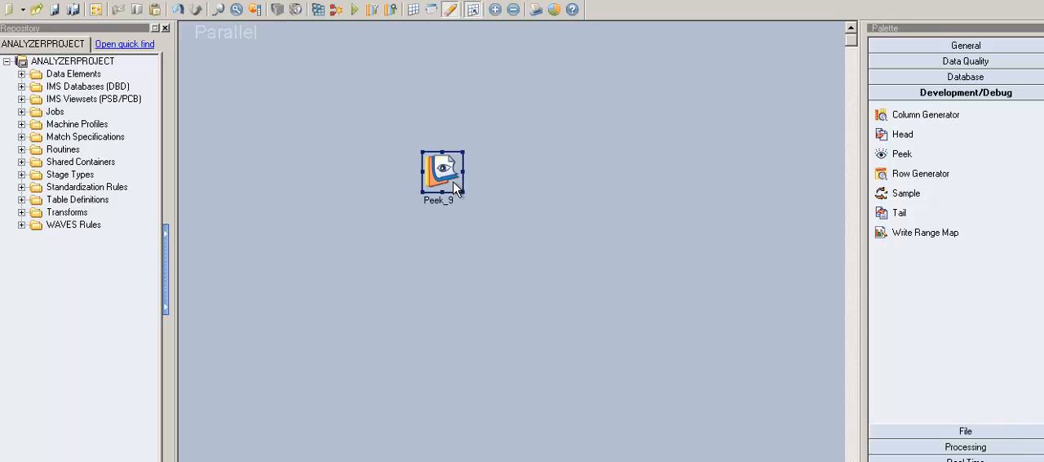
left_click(400, 180)
left_click(445, 184)
left_click(499, 188)
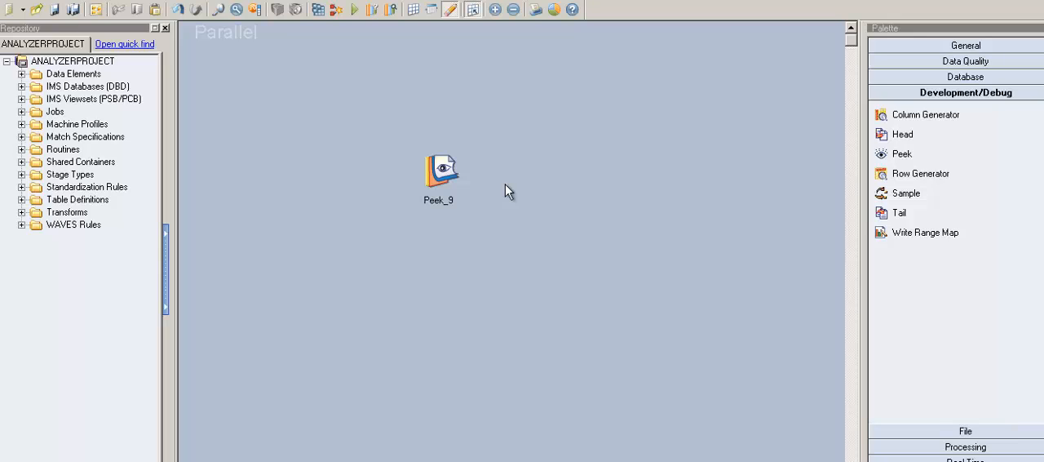
Open the Peek_9 stage editor, widen its window, and review the All Records and Number of Records row properties
double_click(447, 172)
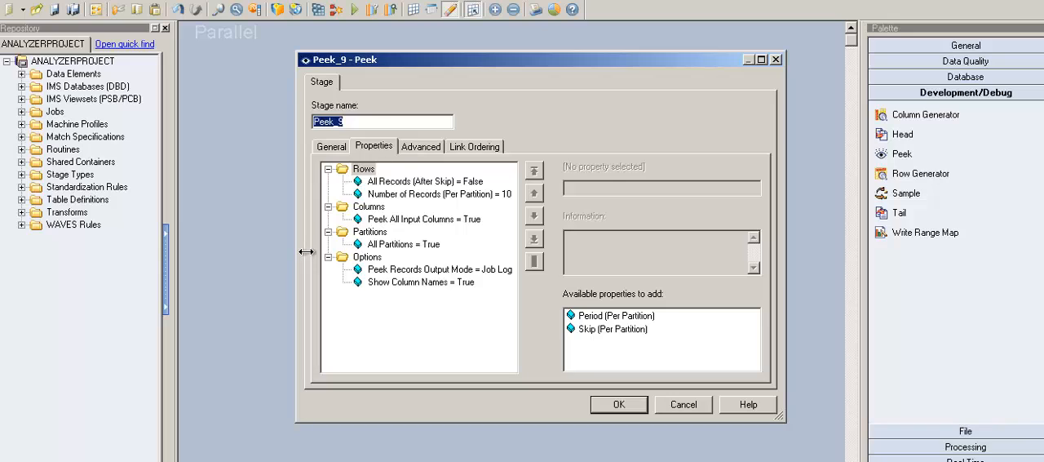
left_click_drag(306, 251, 221, 252)
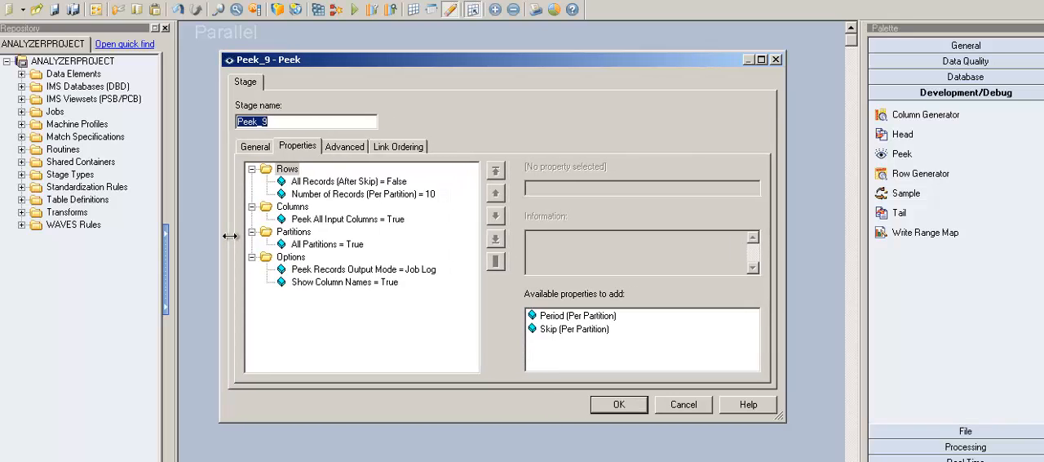
left_click(299, 178)
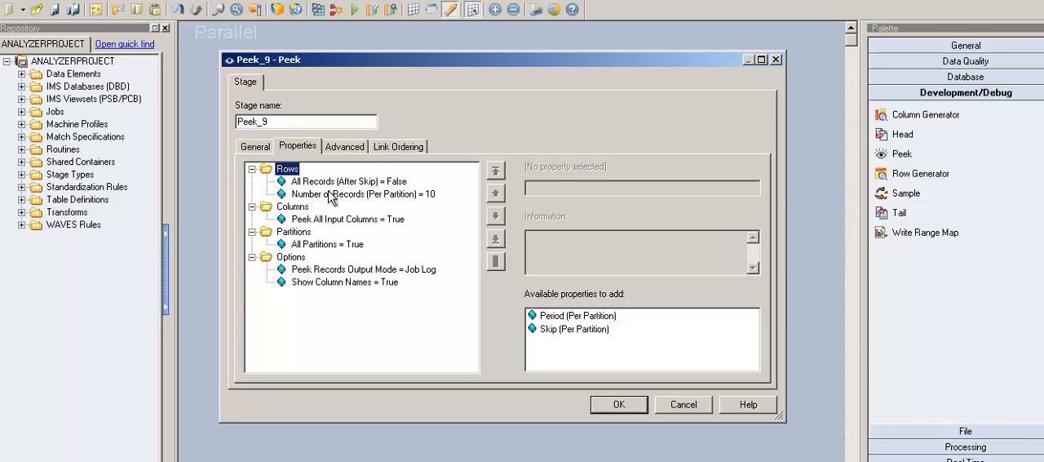
key("Down")
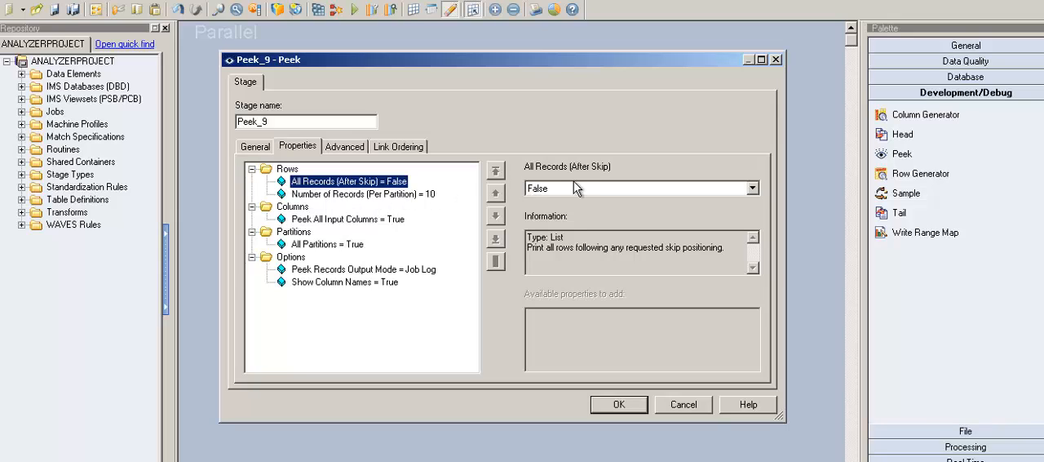
key("Down")
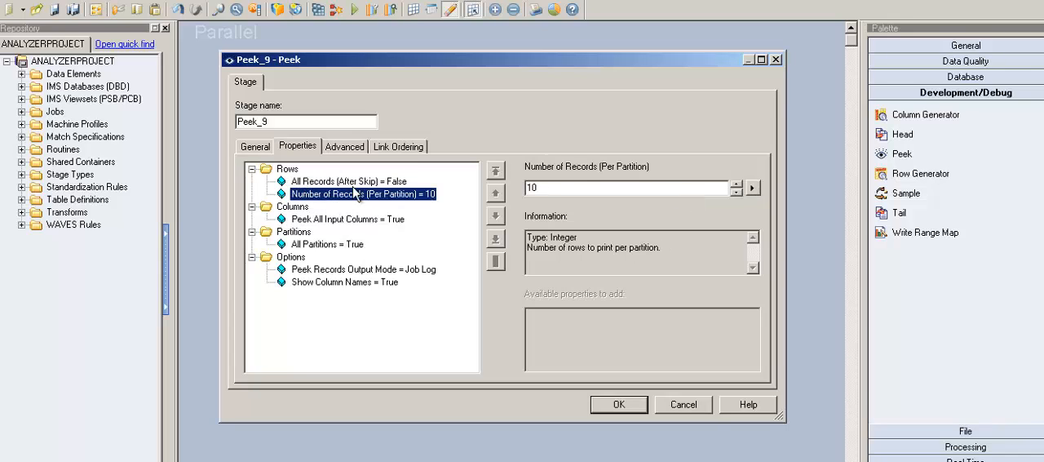
key("Up")
key("Down")
Add the Period (Per Partition) and Skip (Per Partition) properties to the Rows category
left_click(288, 170)
left_click(578, 315)
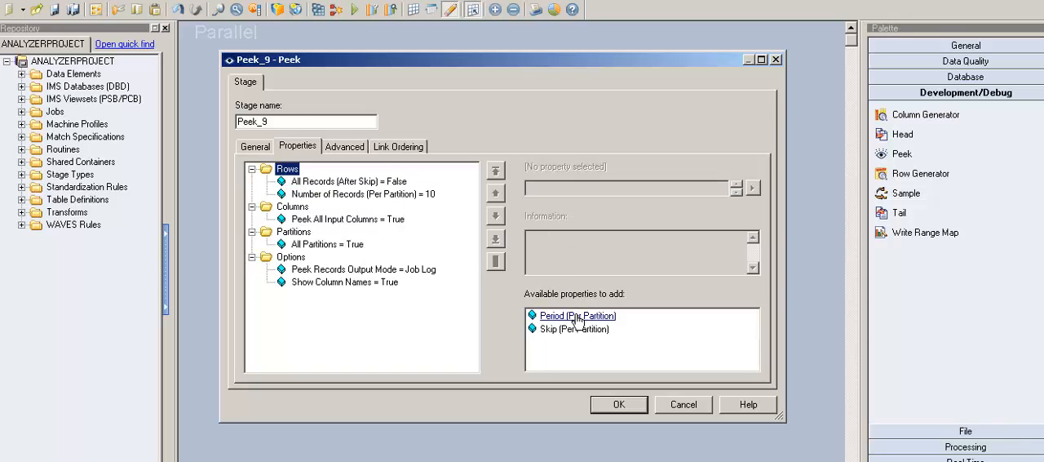
double_click(580, 316)
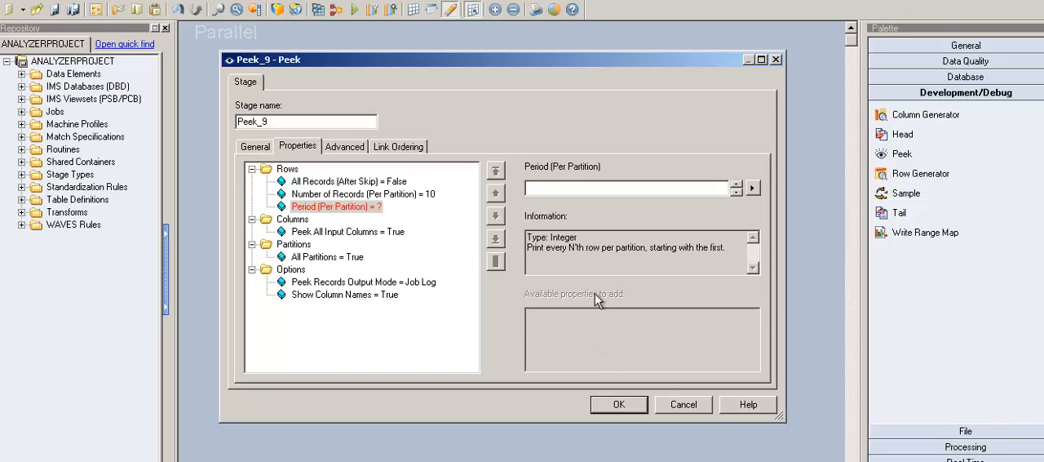
left_click(294, 173)
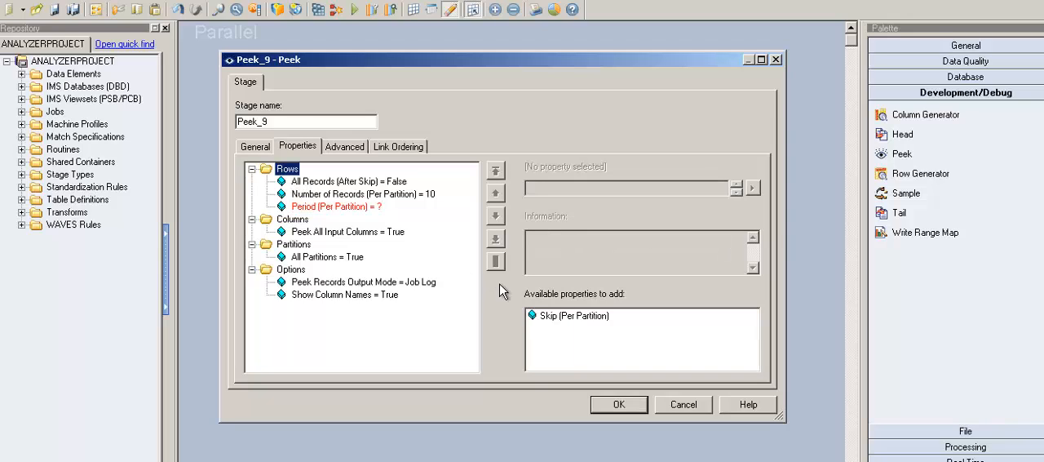
left_click(575, 318)
double_click(575, 320)
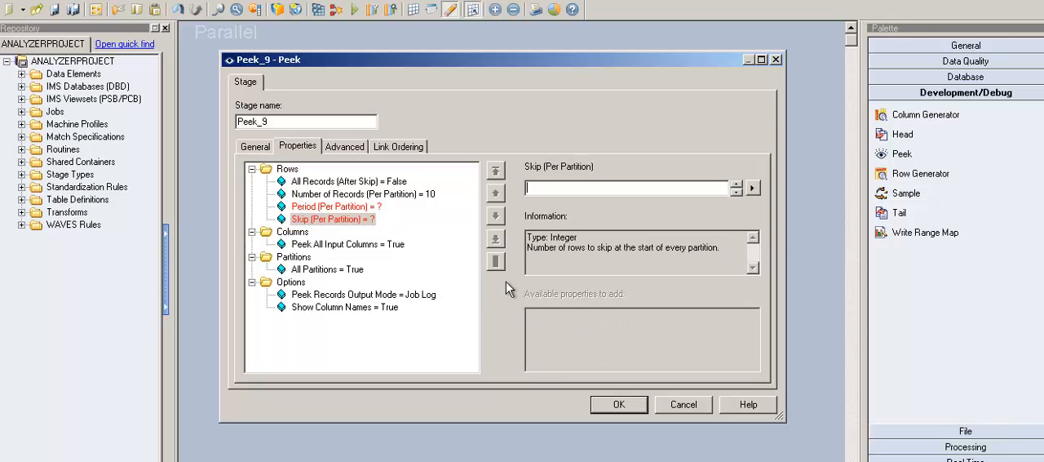
Set the Skip (Per Partition) property of the Peek stage to 4
left_click(332, 182)
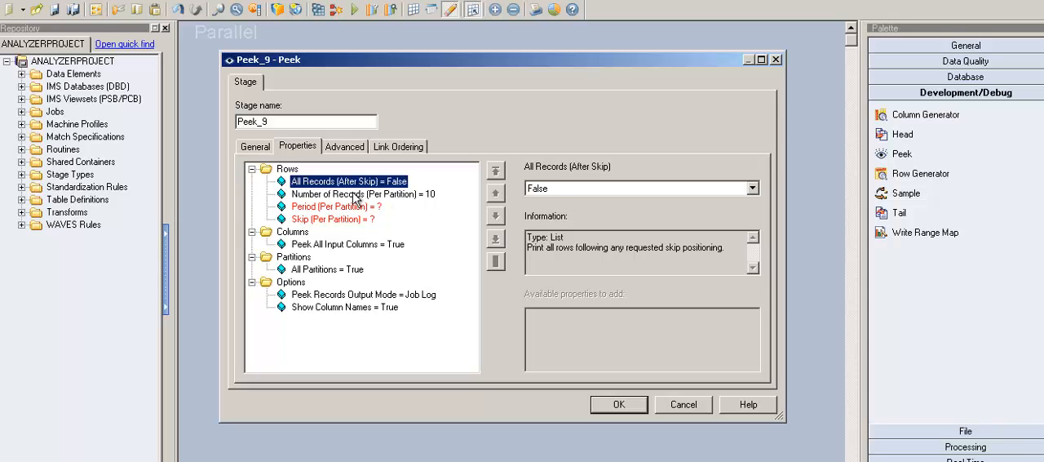
key("Down")
key("Down")
key("Down")
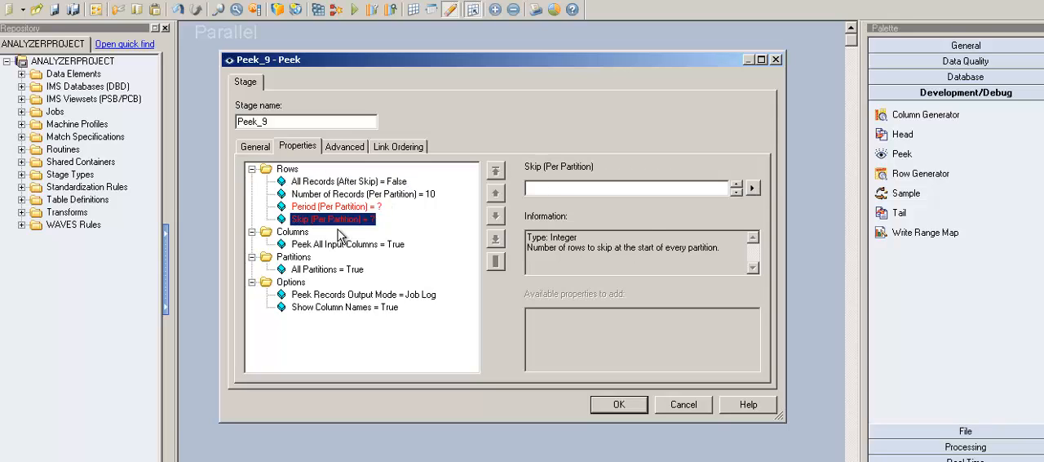
left_click(566, 194)
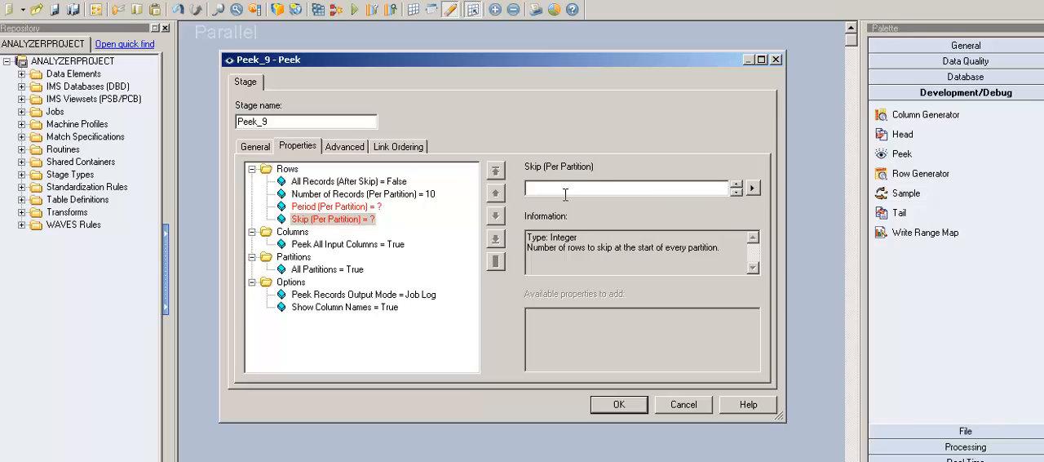
type("4")
left_click(368, 207)
left_click(333, 218)
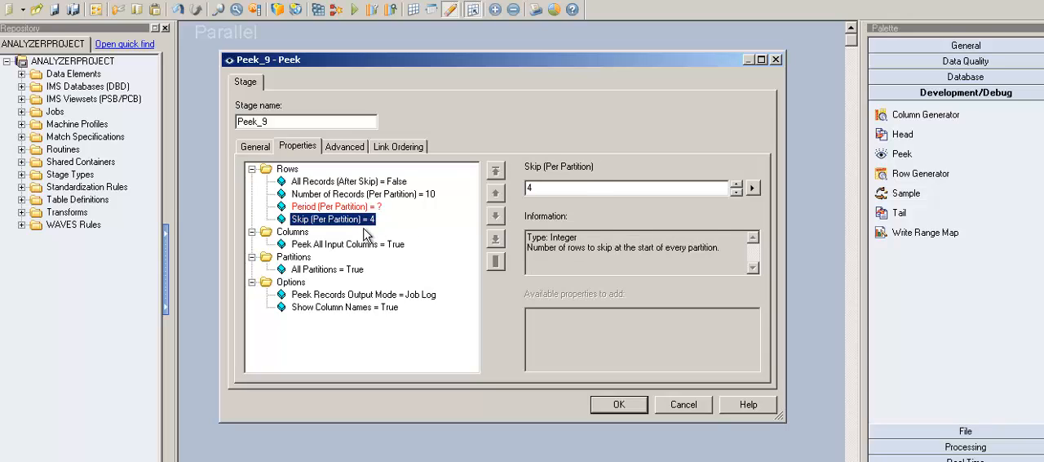
left_click_drag(562, 194, 522, 190)
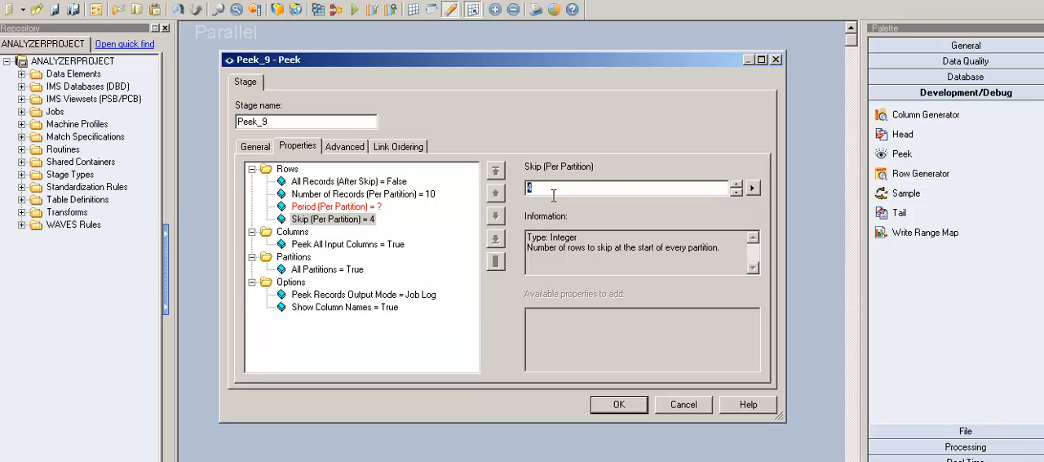
left_click_drag(553, 195, 522, 189)
Try the All Records (After Skip) property with True, and set it back to False
left_click(396, 185)
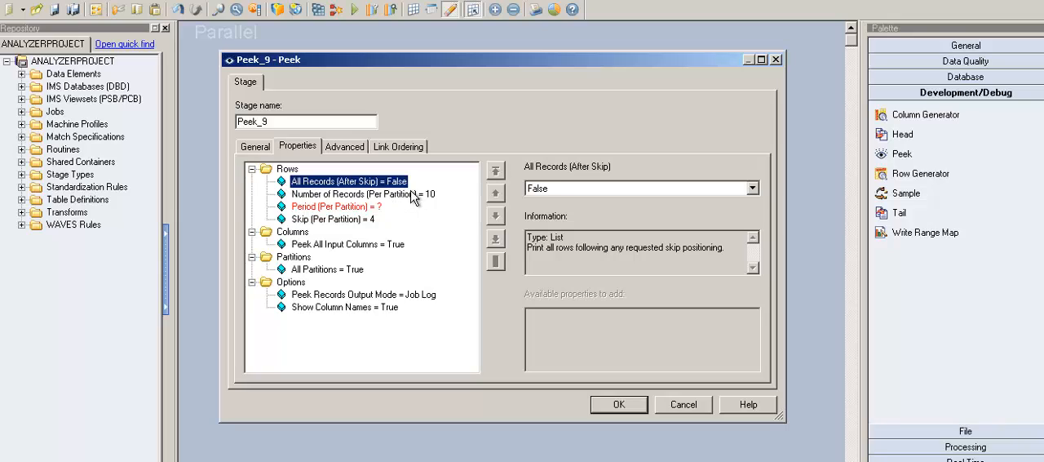
key("Down")
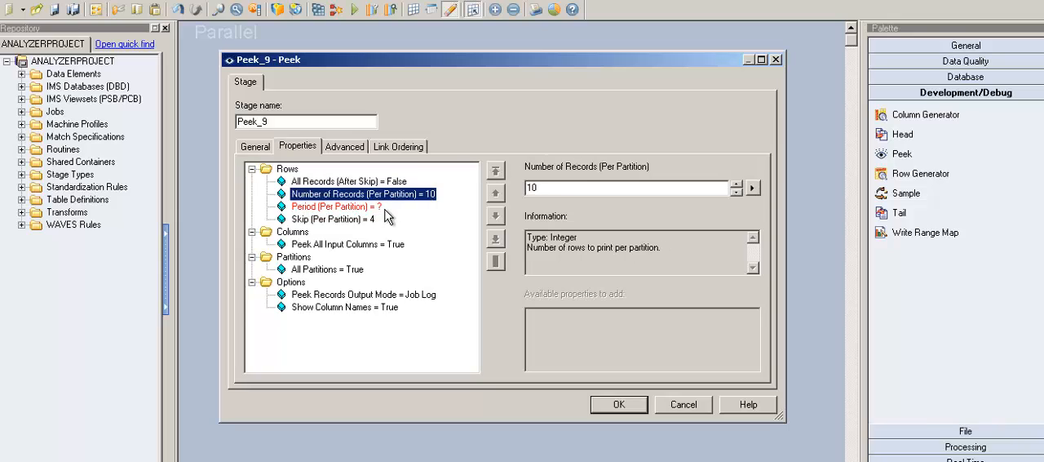
key("Up")
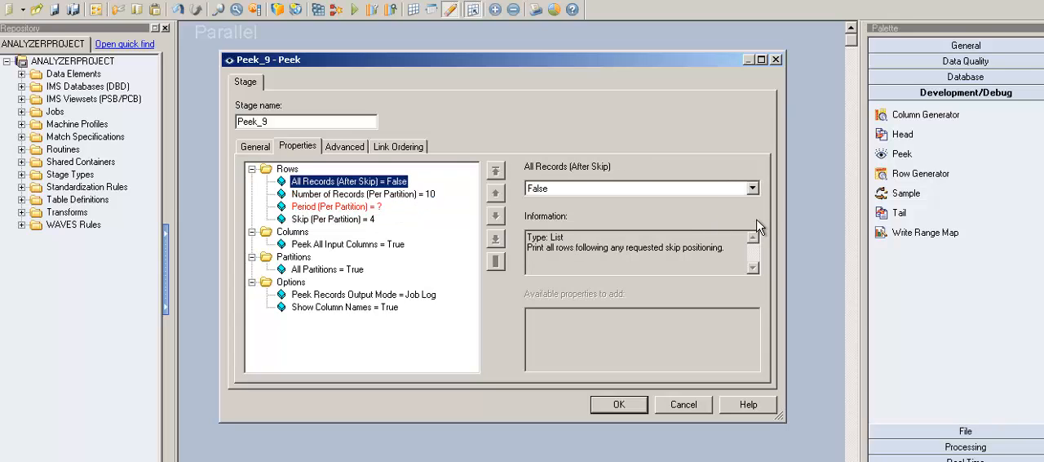
left_click(752, 187)
left_click(708, 232)
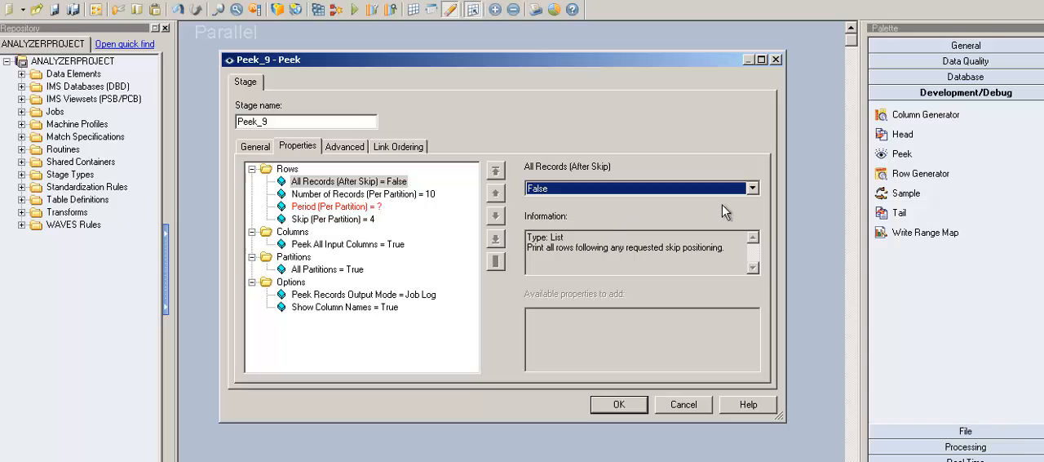
left_click(752, 189)
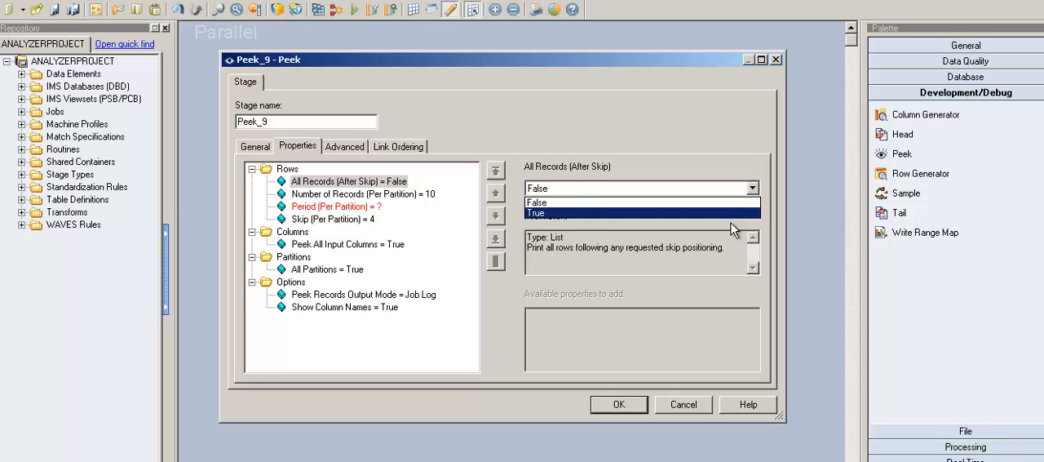
left_click(732, 213)
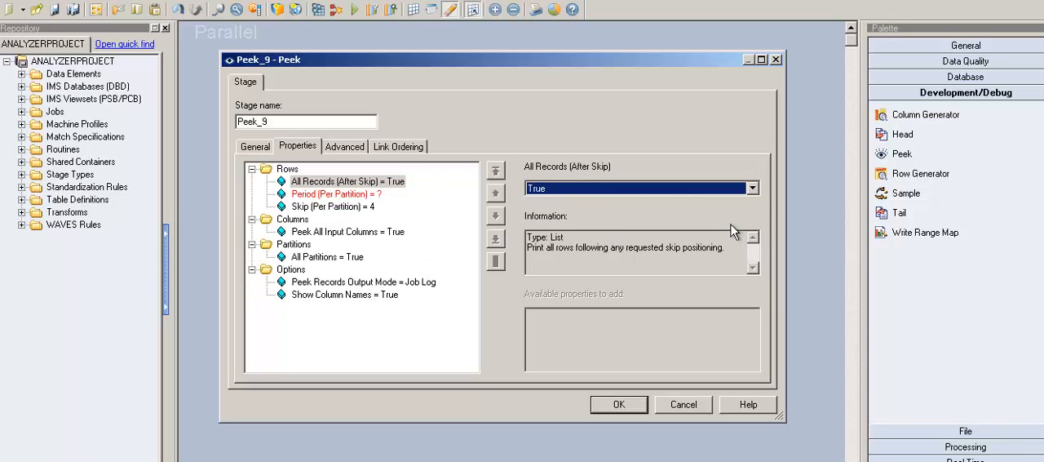
left_click(387, 197)
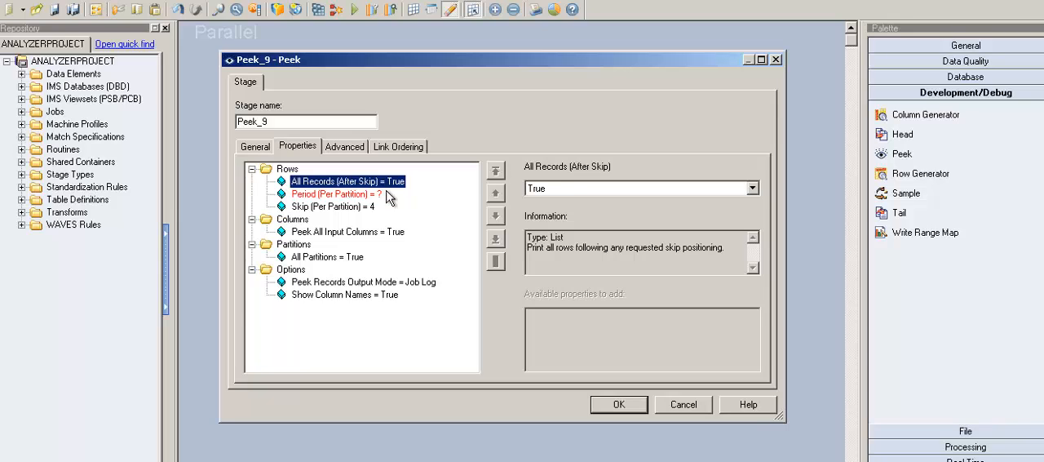
left_click(752, 189)
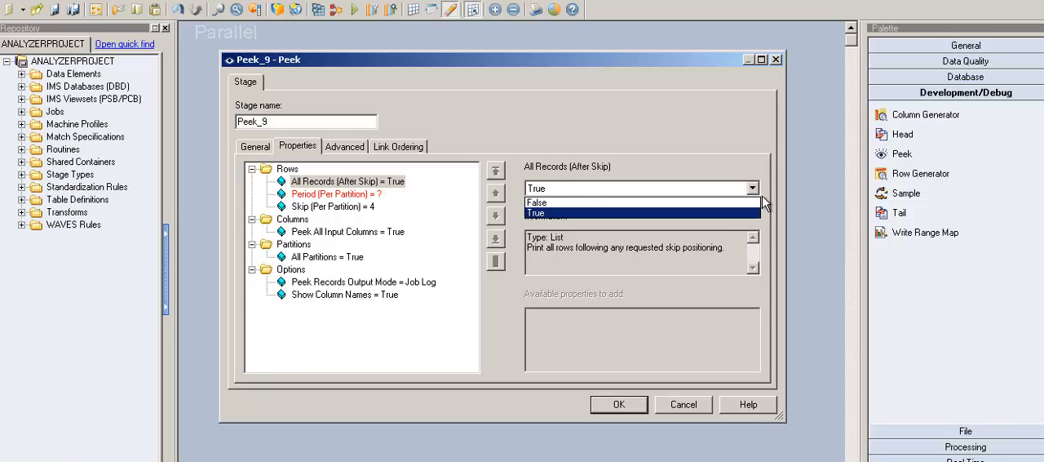
left_click(739, 197)
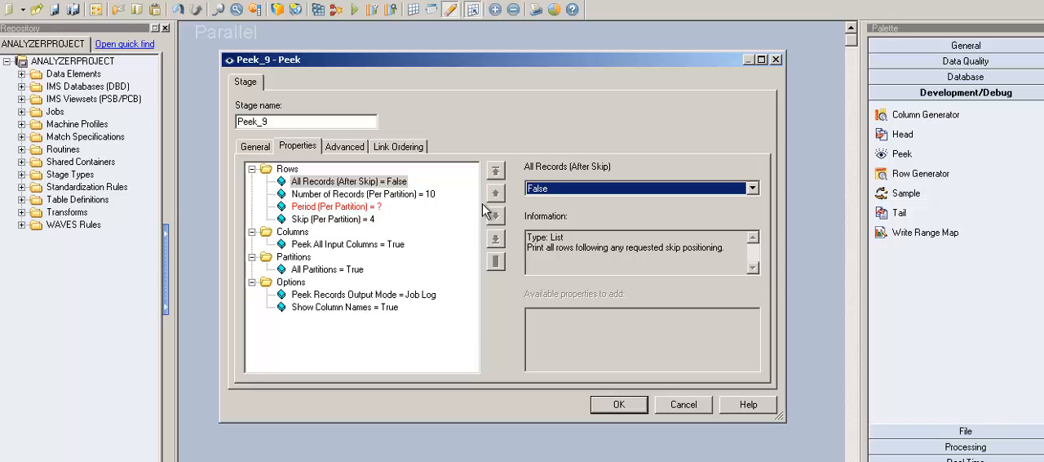
Set the Period (Per Partition) property of the Peek stage to 3
left_click(383, 200)
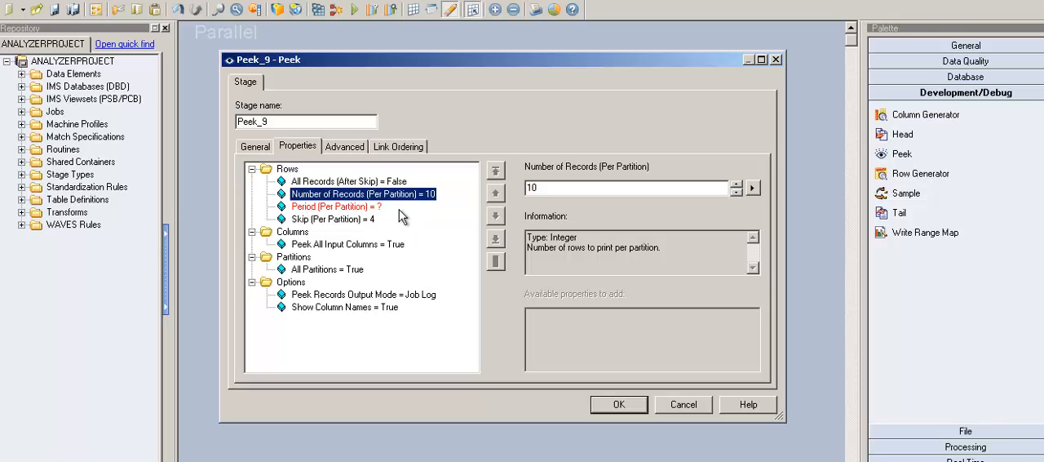
left_click(338, 207)
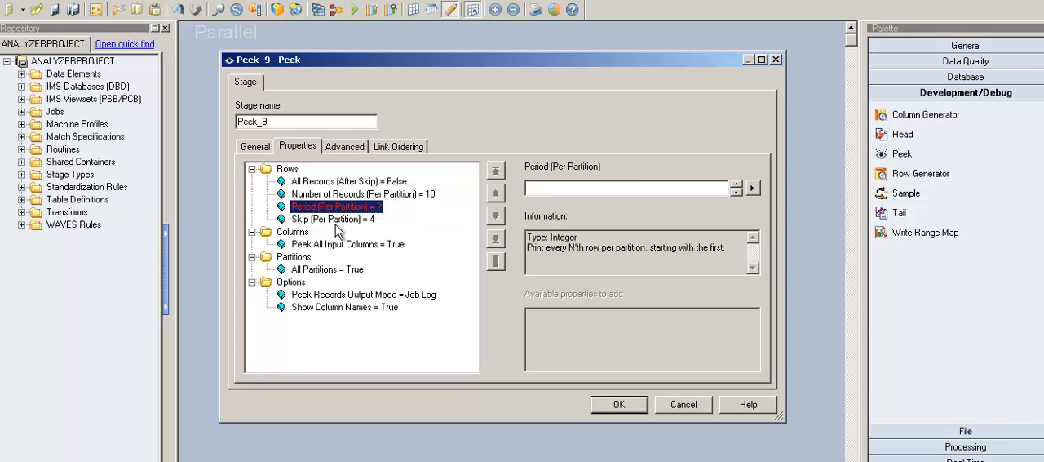
key("Up")
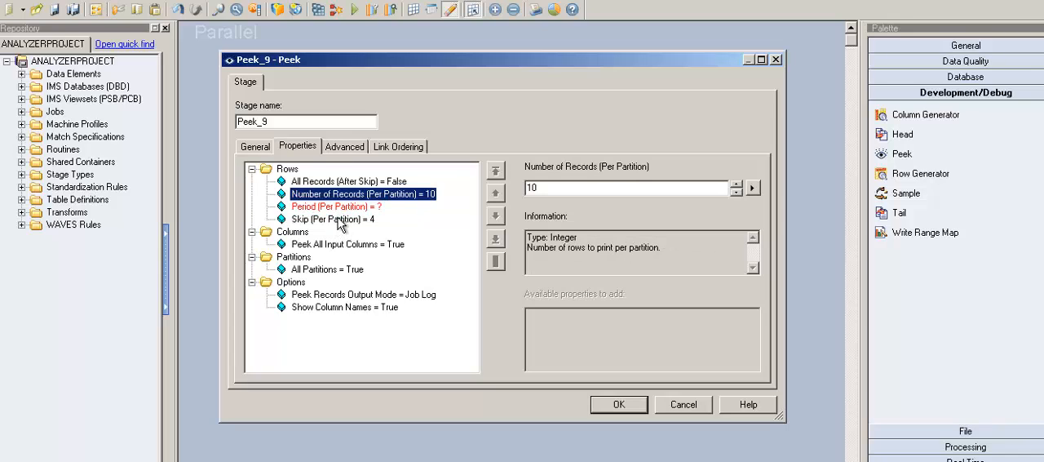
key("Down")
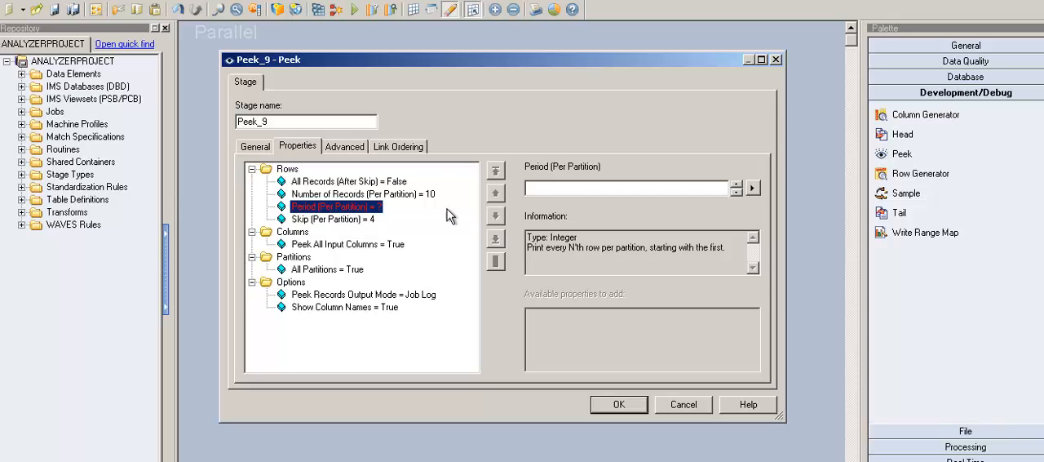
left_click(569, 190)
type("3")
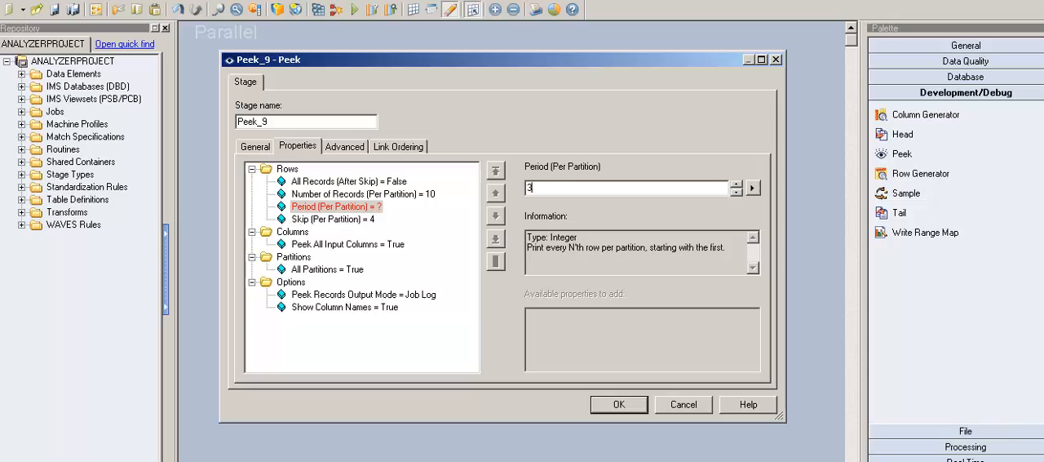
left_click(382, 222)
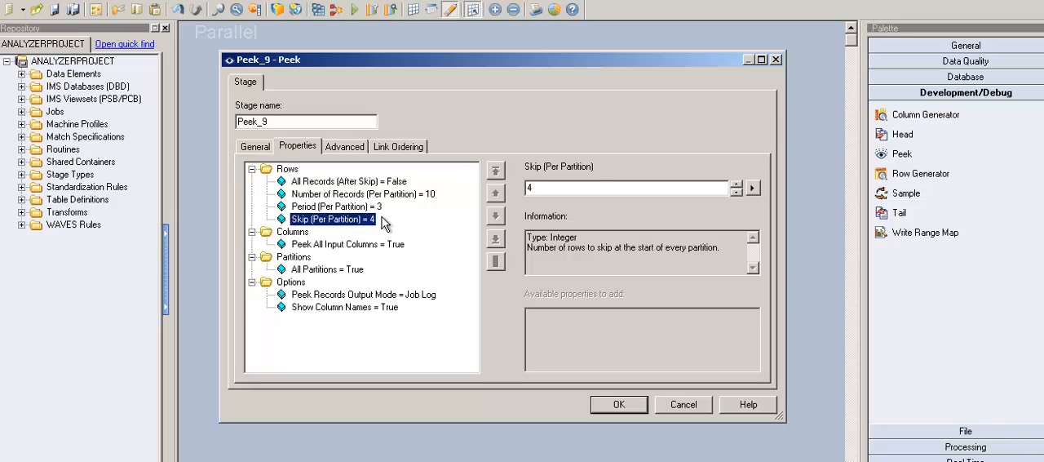
Examine the Period (Per Partition) property and the information text describing which rows it prints
key("Up")
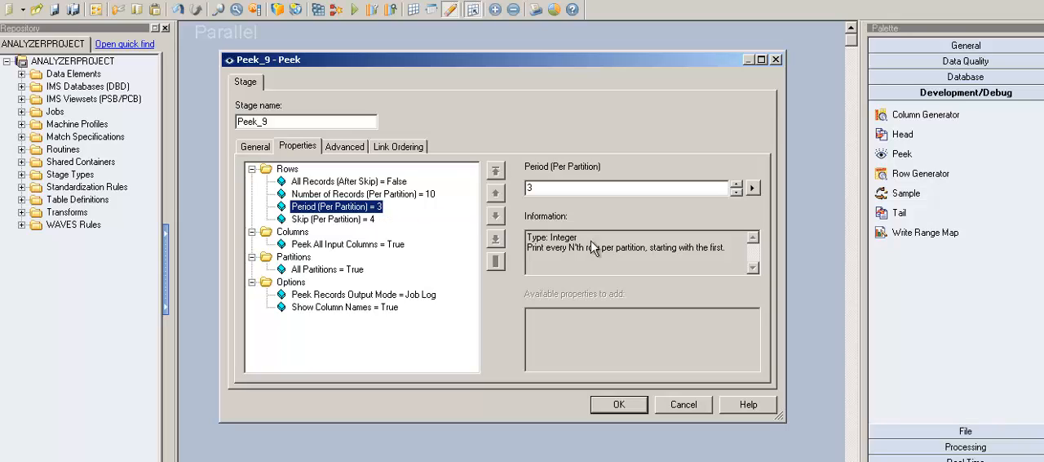
left_click(733, 256)
left_click_drag(733, 256, 677, 253)
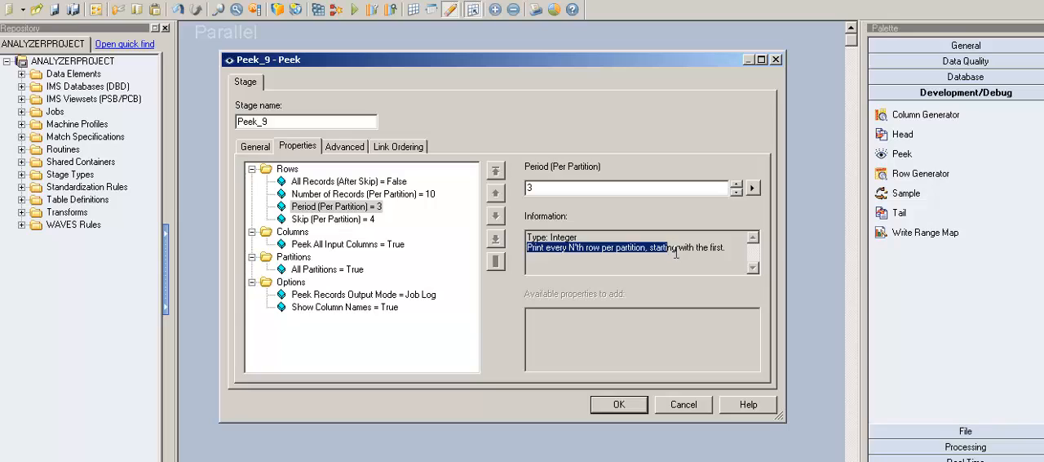
left_click_drag(744, 255, 650, 254)
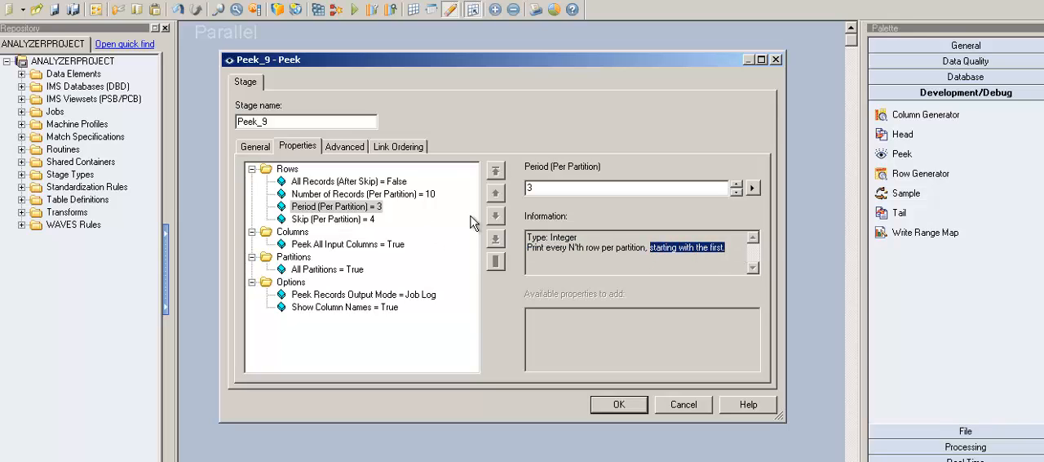
left_click(528, 189)
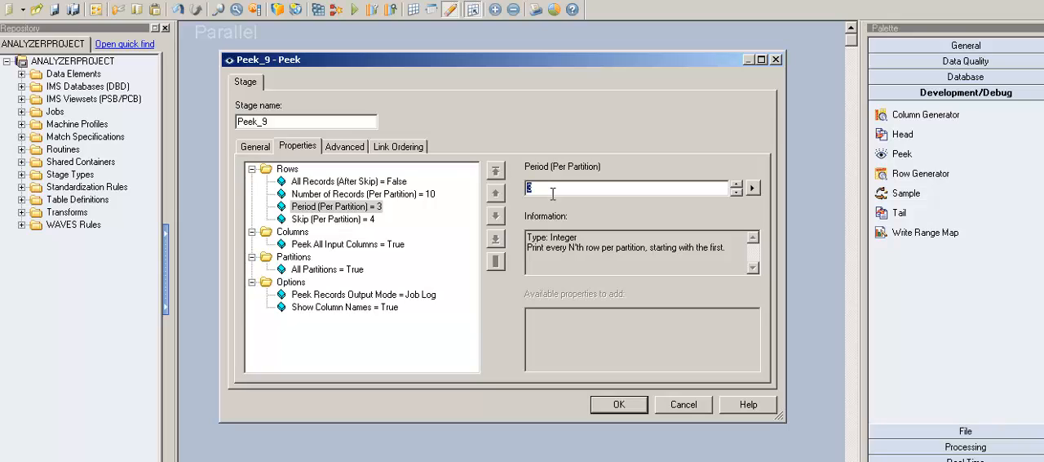
left_click(298, 173)
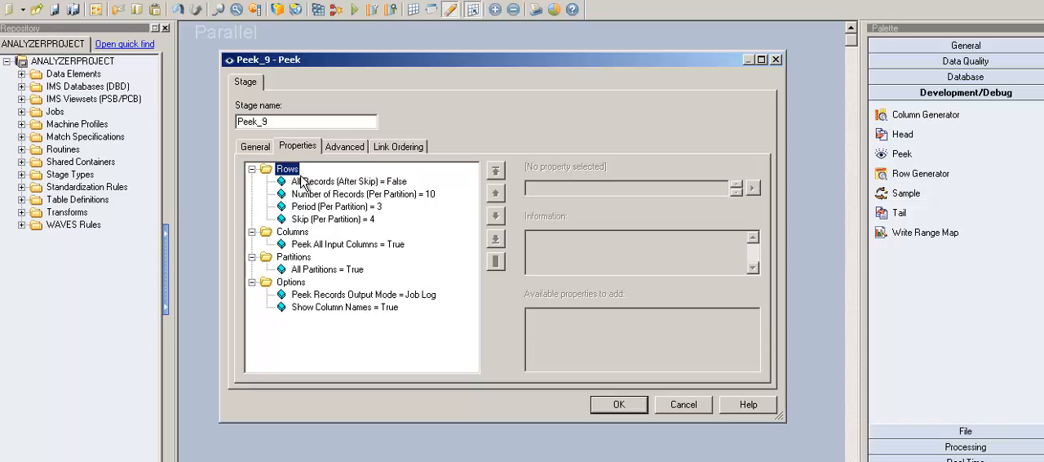
left_click(338, 210)
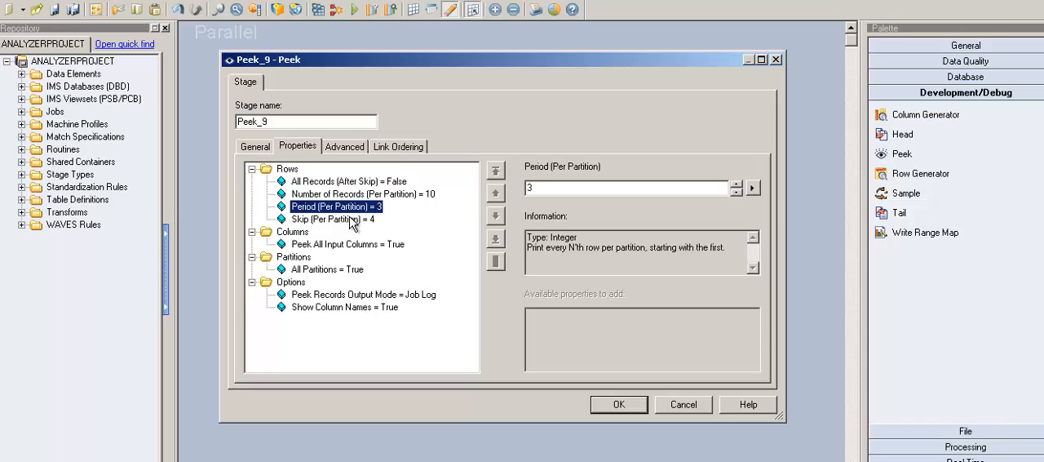
Set Peek All Input Columns to False and open the Input Column to Peek property for entry
left_click(302, 234)
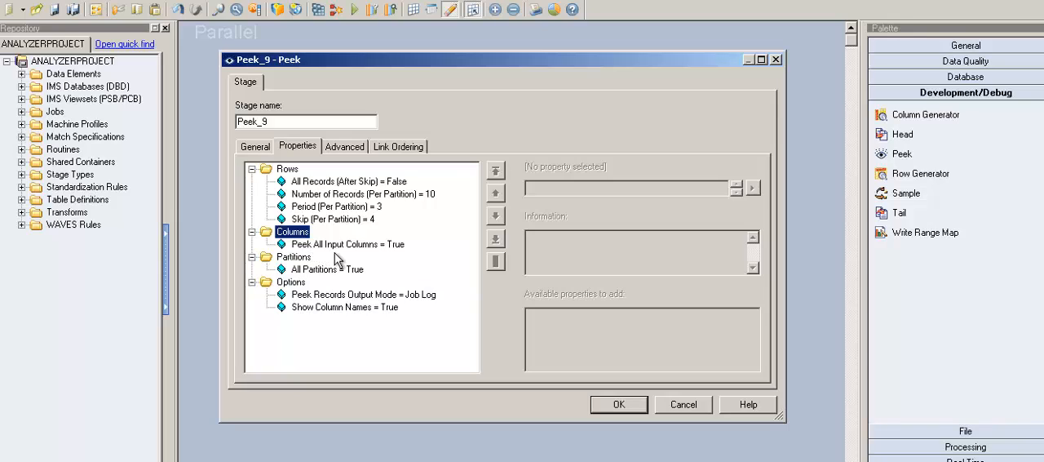
key("Down")
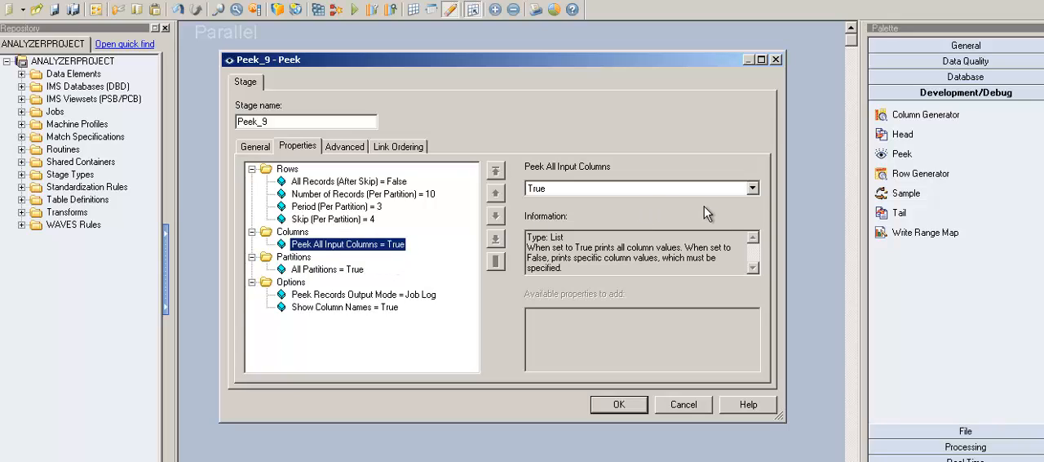
left_click(753, 188)
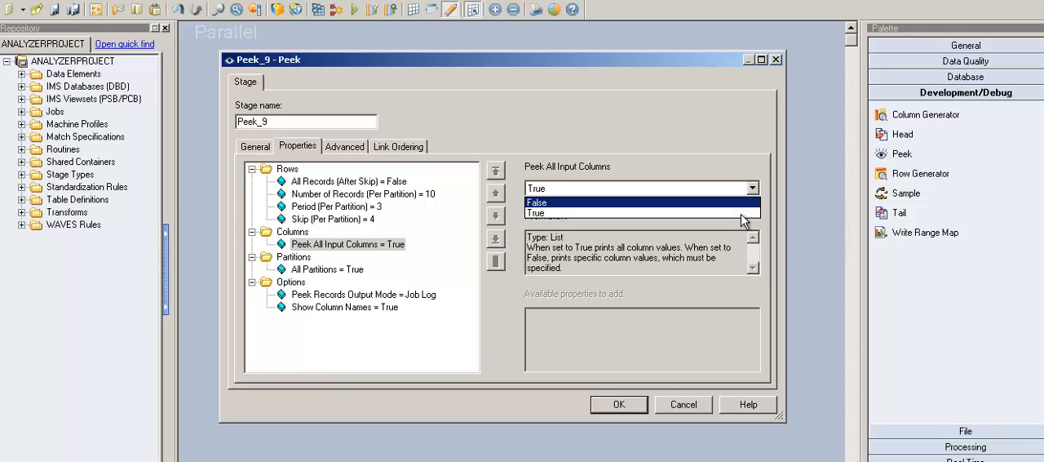
left_click(744, 202)
left_click(380, 244)
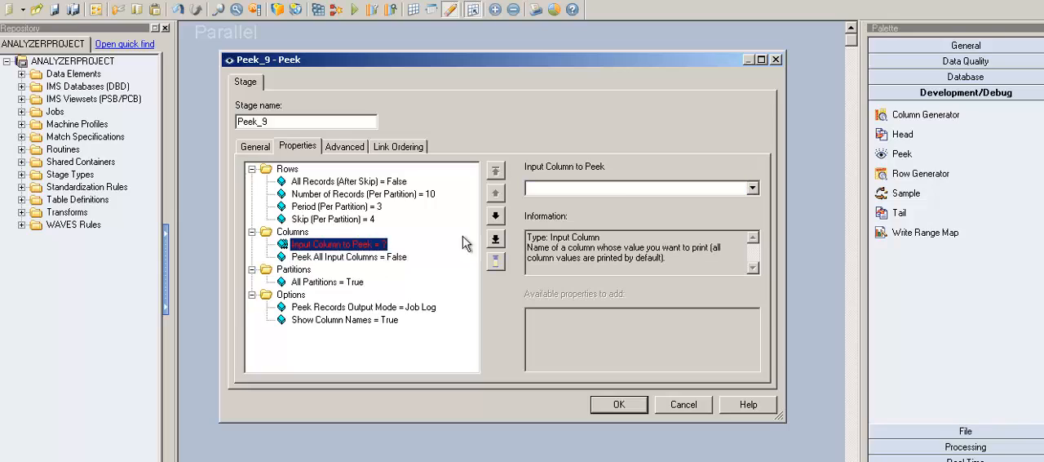
left_click(768, 198)
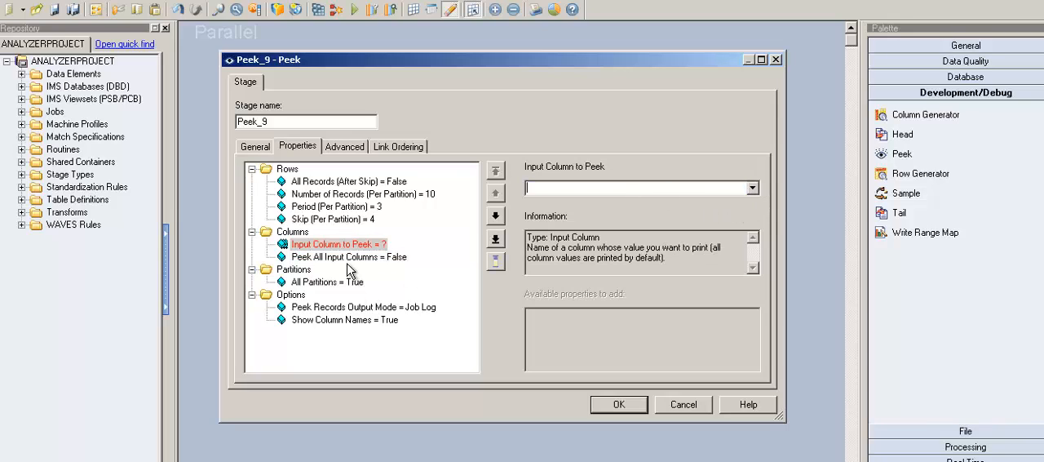
Add a second Input Column to Peek property to the Columns category
left_click(297, 234)
left_click(349, 258)
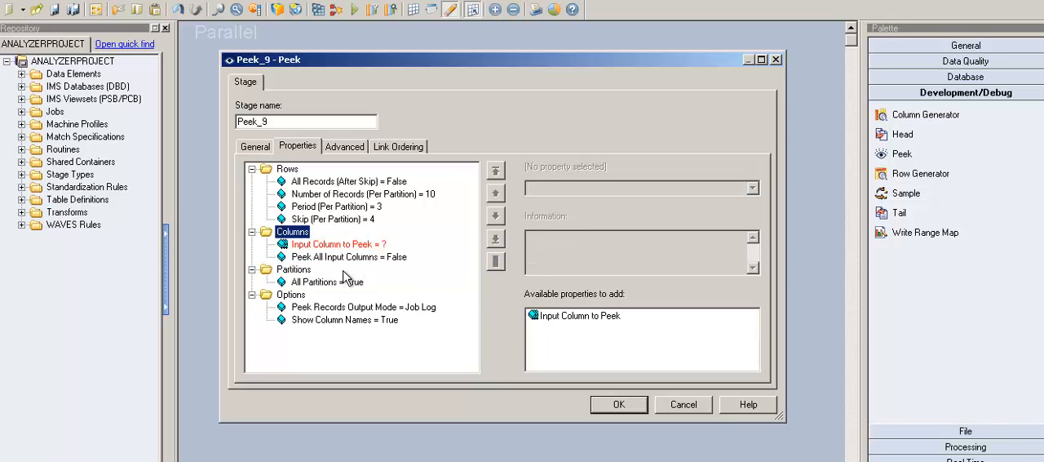
left_click(302, 234)
left_click(547, 317)
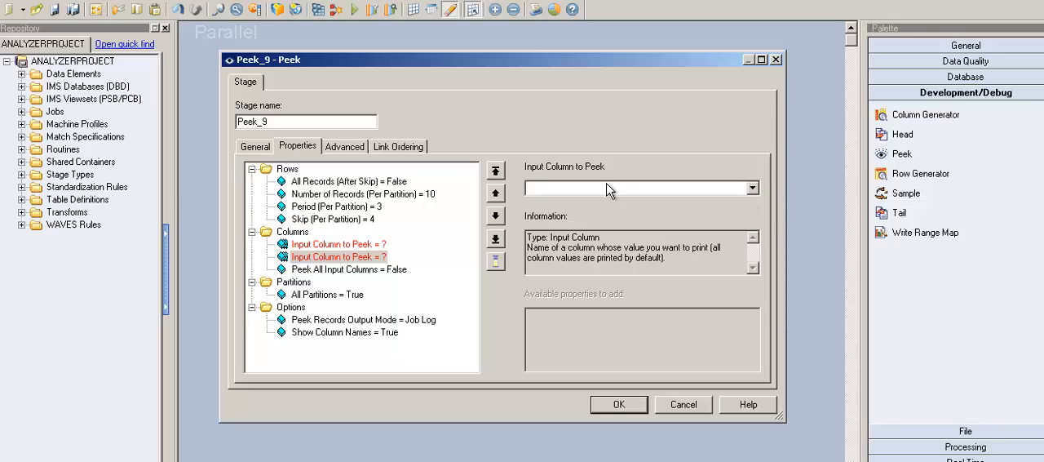
left_click(347, 258)
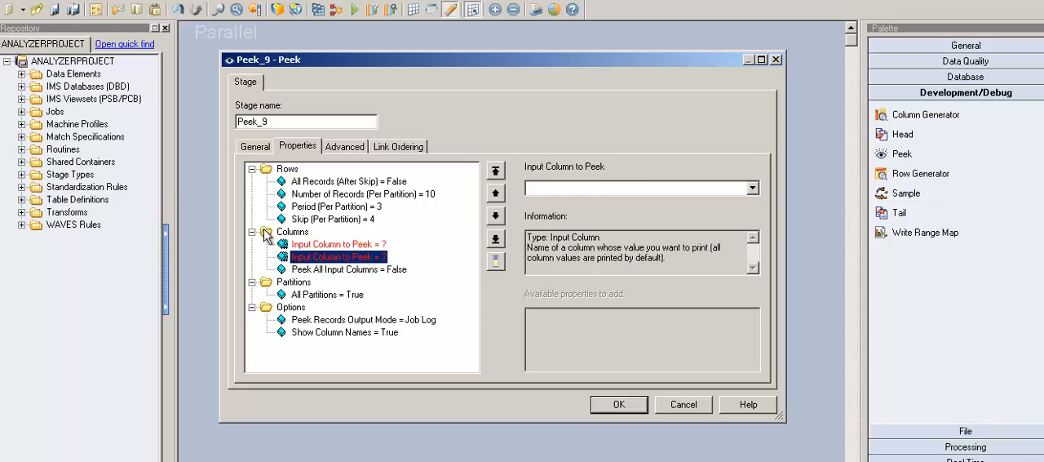
Collapse the Rows and Columns categories and set the All Partitions property to False
left_click(258, 171)
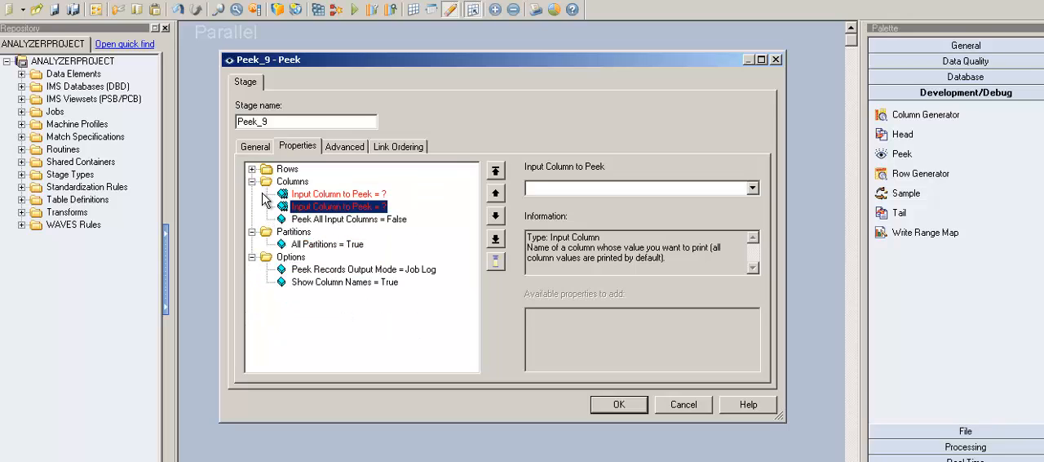
left_click(252, 181)
left_click(295, 194)
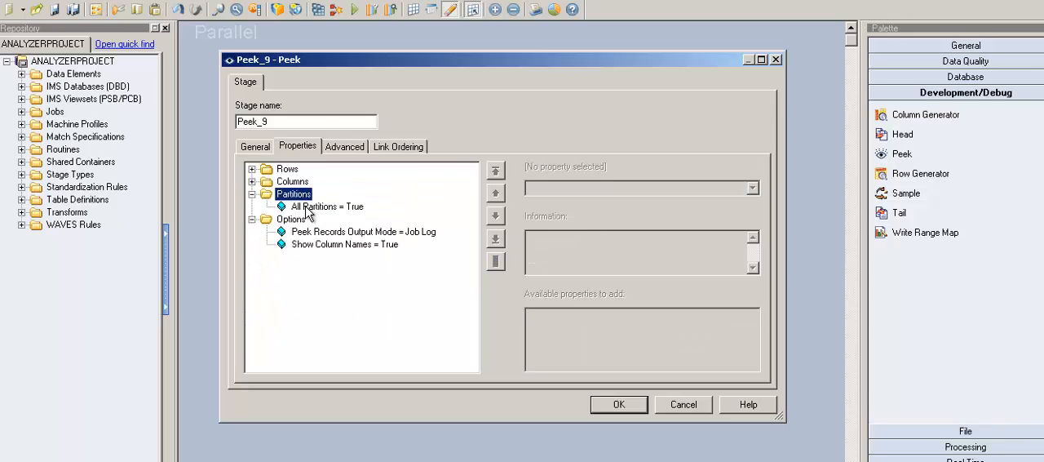
left_click(321, 211)
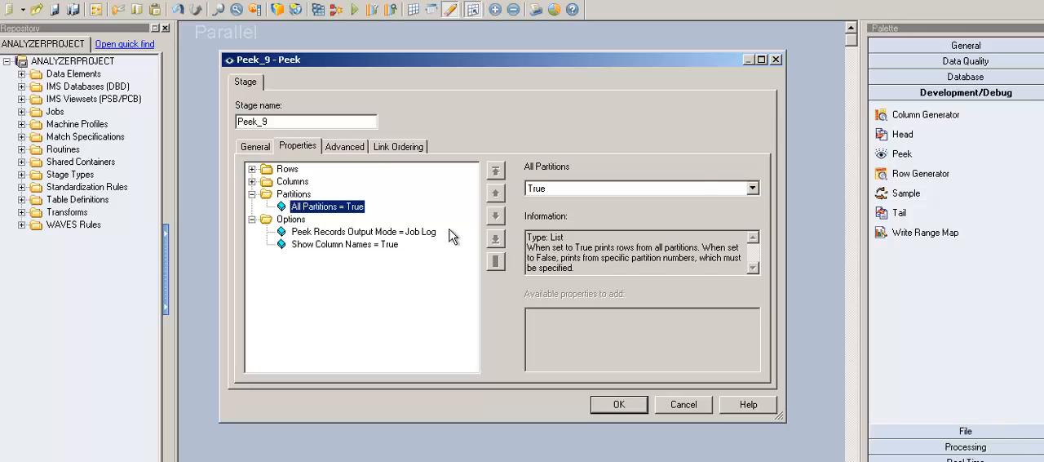
left_click(752, 188)
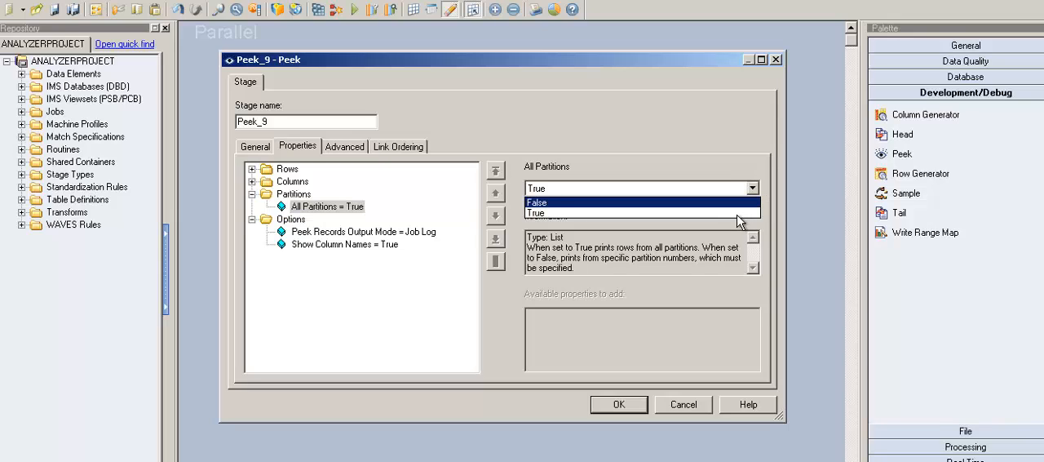
left_click(738, 217)
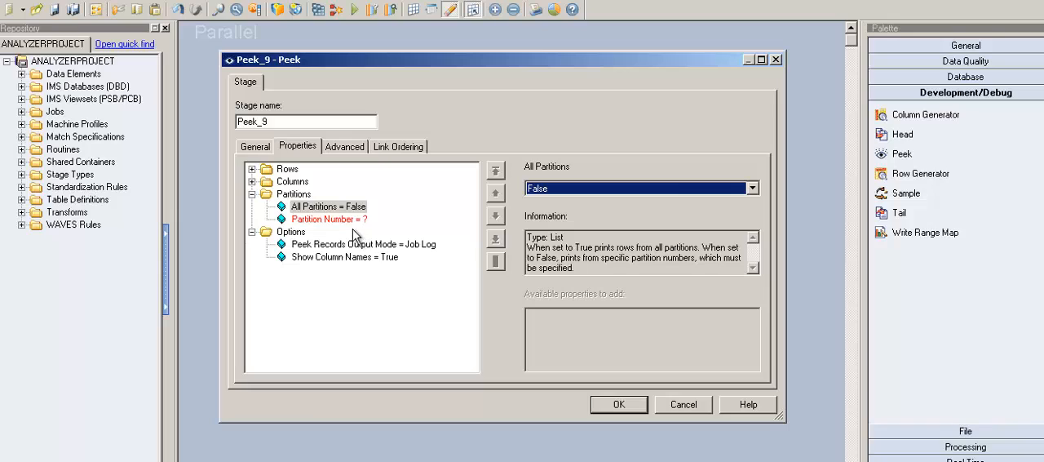
Review the Partition Number property alongside All Partitions, and open its value for entry
left_click(351, 220)
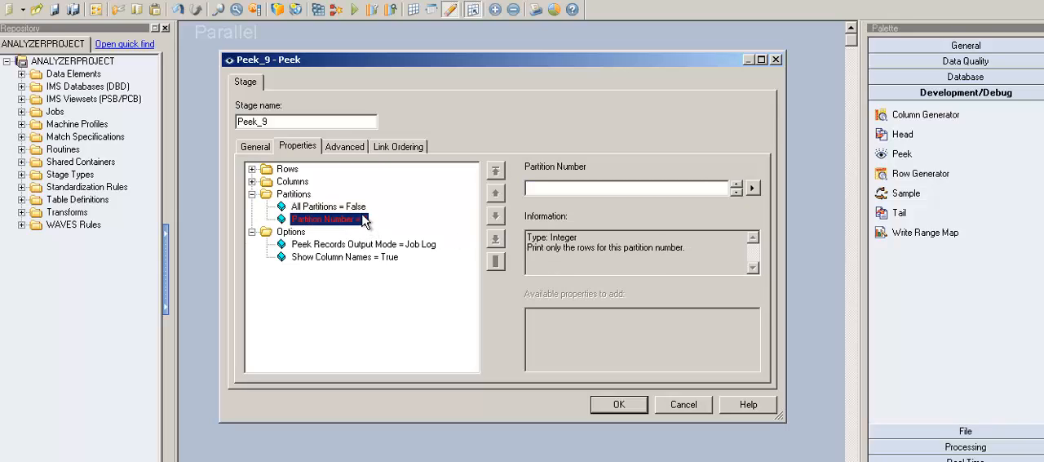
key("Up")
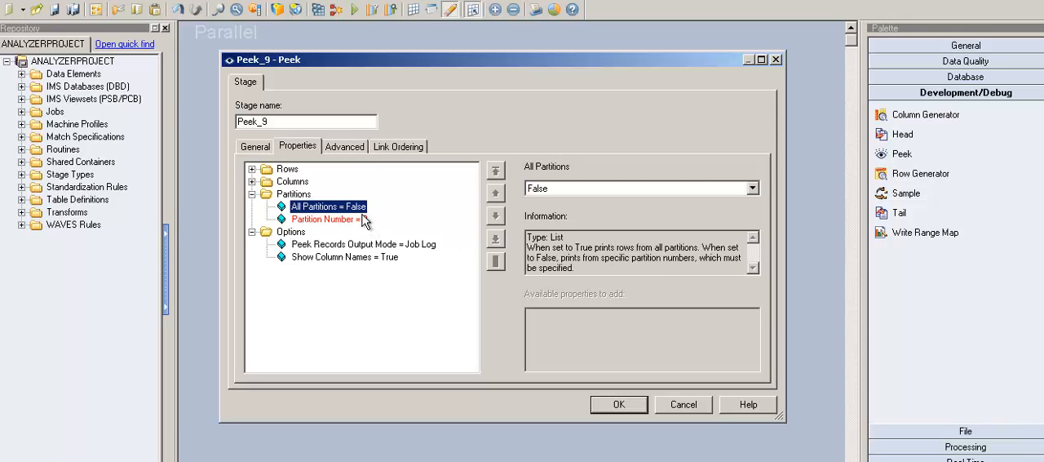
left_click(358, 225)
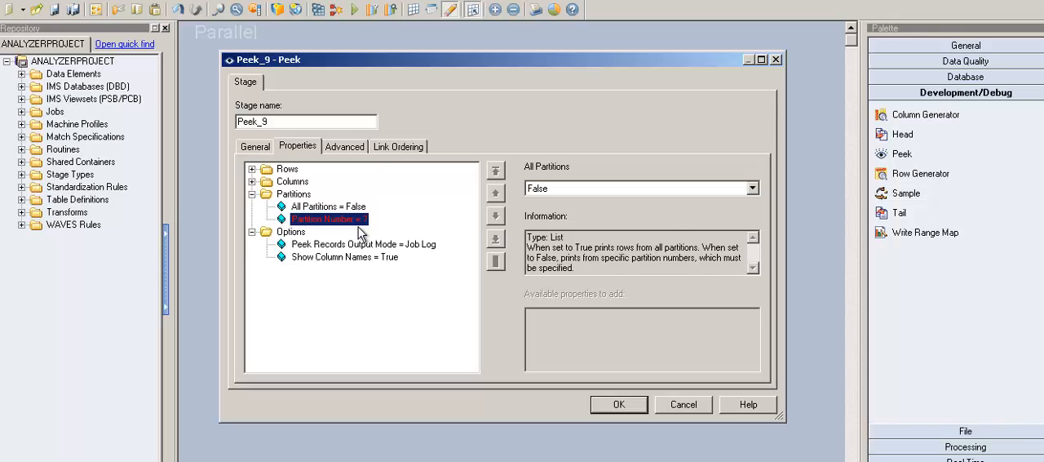
left_click(625, 190)
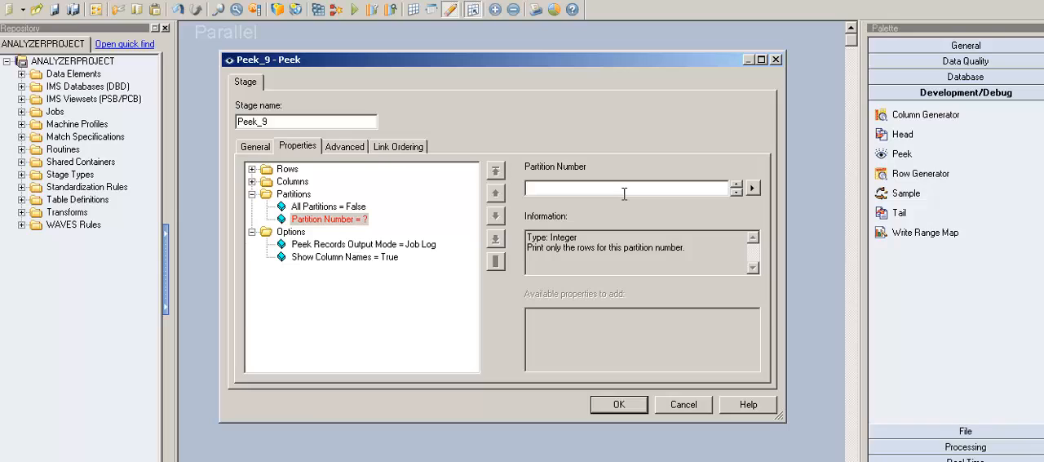
Collapse the Partitions category and add the Delimiter String property to the Options category
left_click(253, 195)
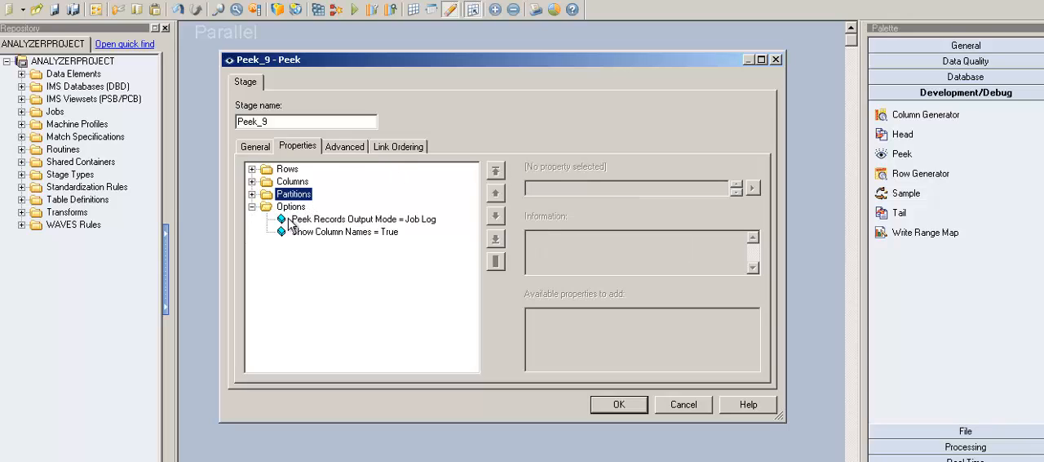
left_click(291, 211)
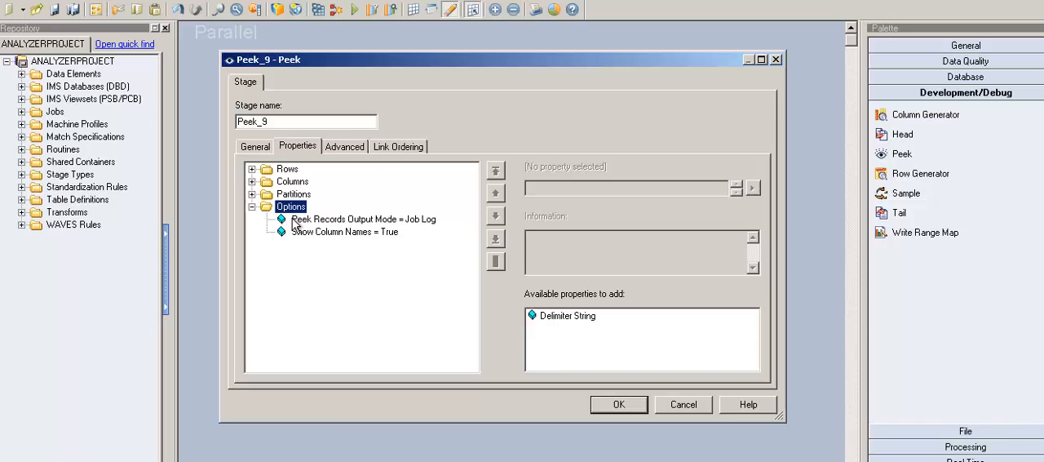
left_click(583, 319)
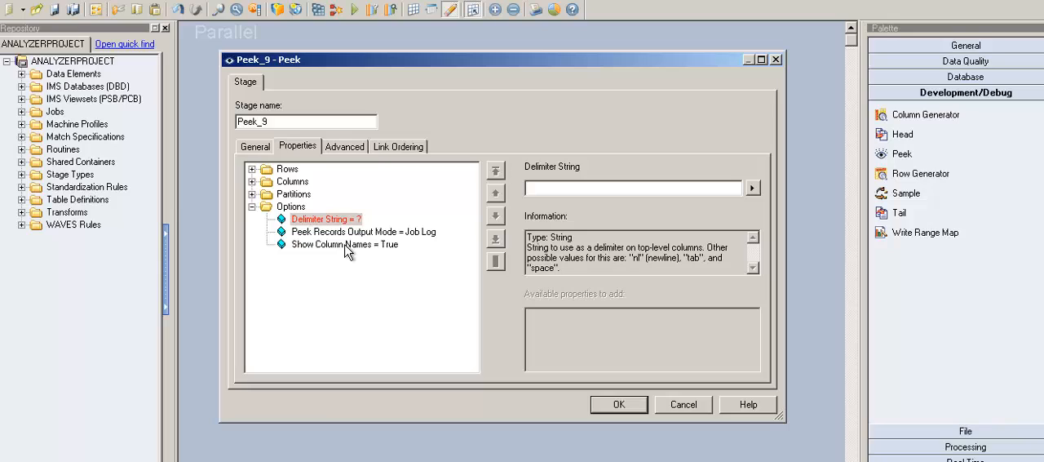
Review the descriptions of the Peek Records Output Mode, Delimiter String and Show Column Names options
left_click(347, 235)
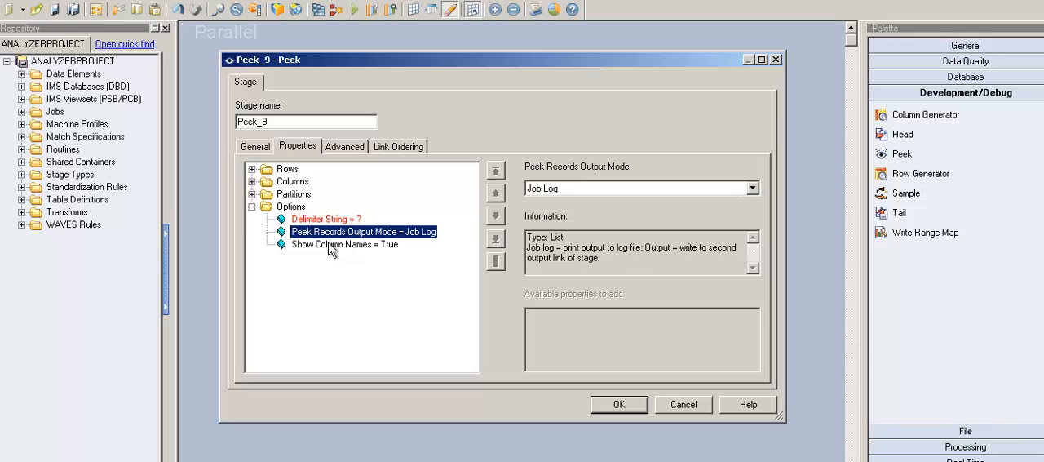
key("Up")
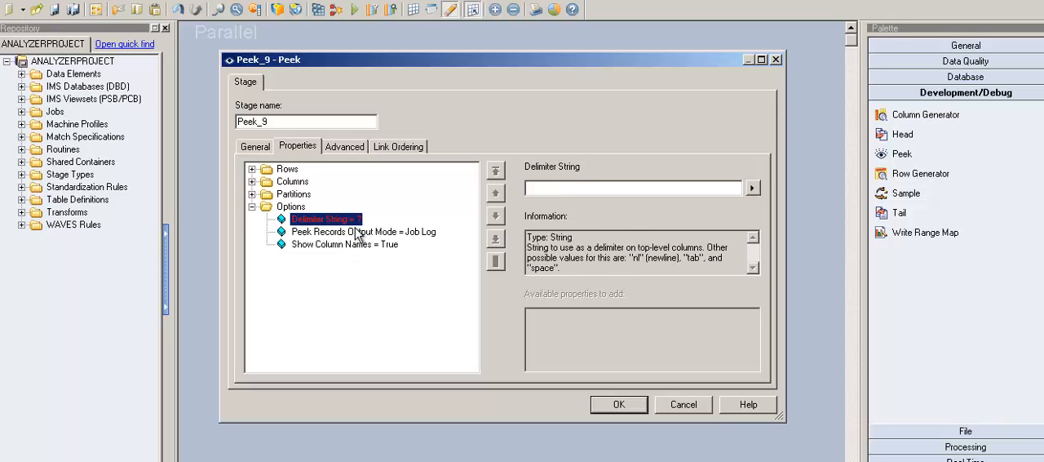
key("Down")
Review the Peek Records Output Mode and Show Column Names descriptions, and examine the choices offered for the output mode
key("Down")
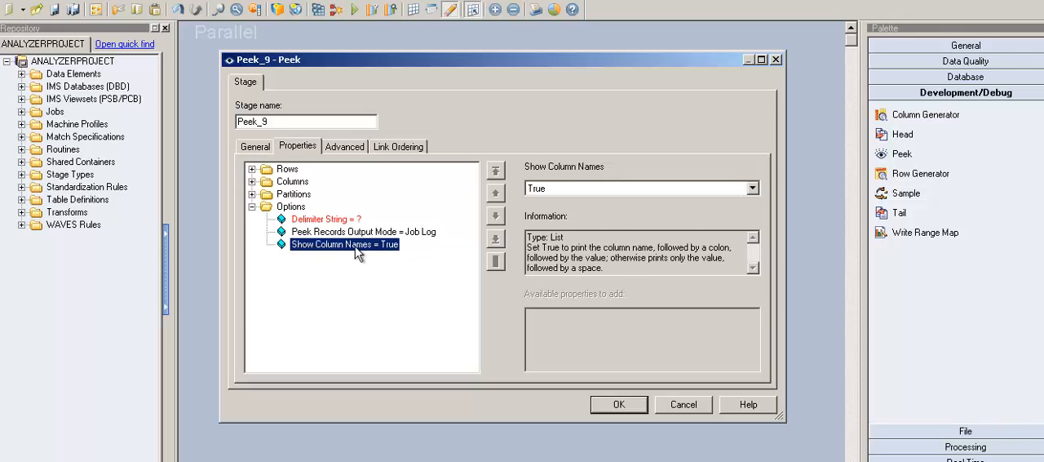
key("Up")
key("Down")
key("Up")
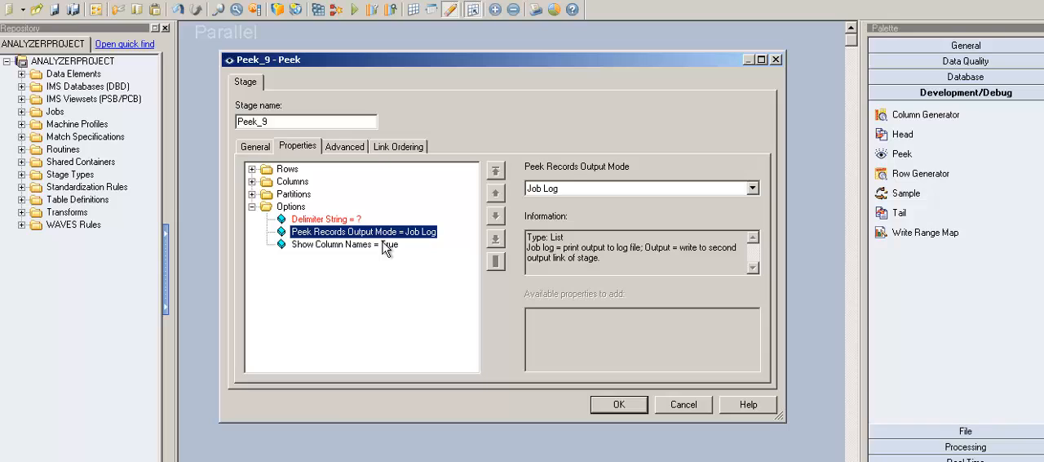
key("Down")
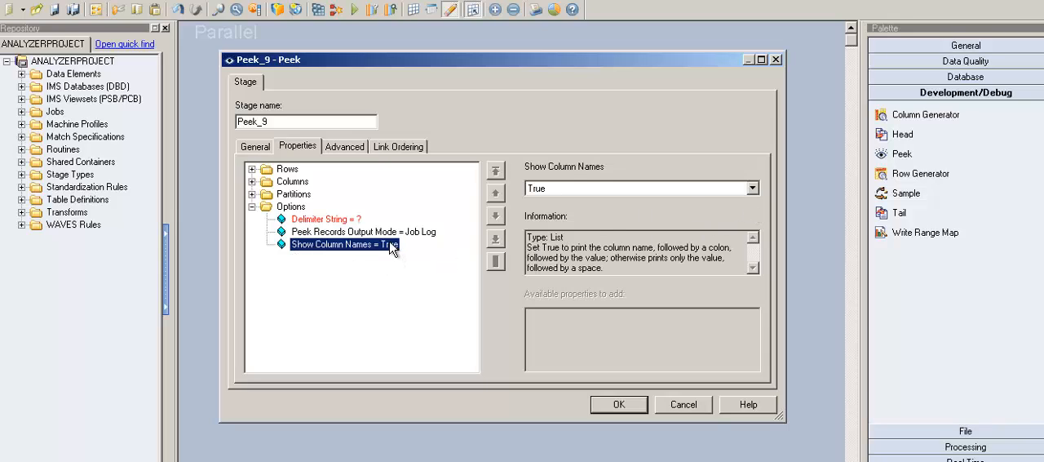
key("Up")
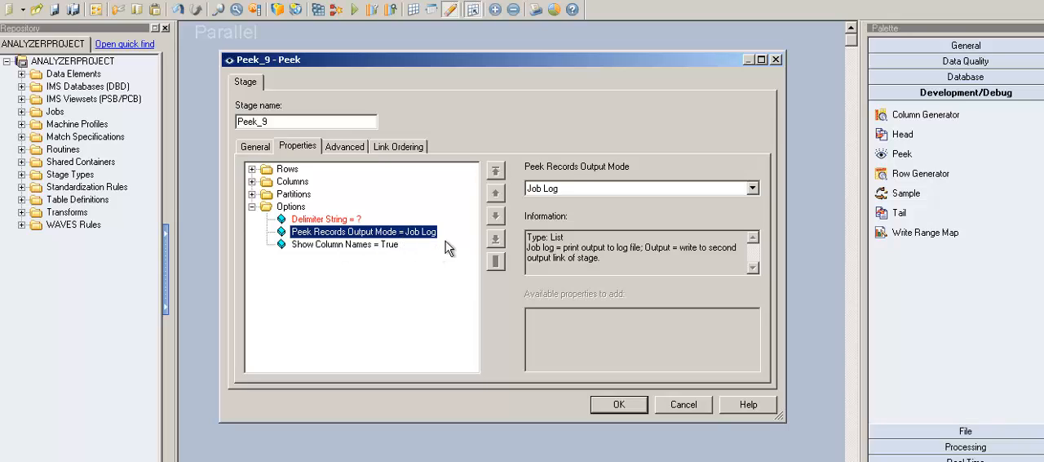
left_click(752, 188)
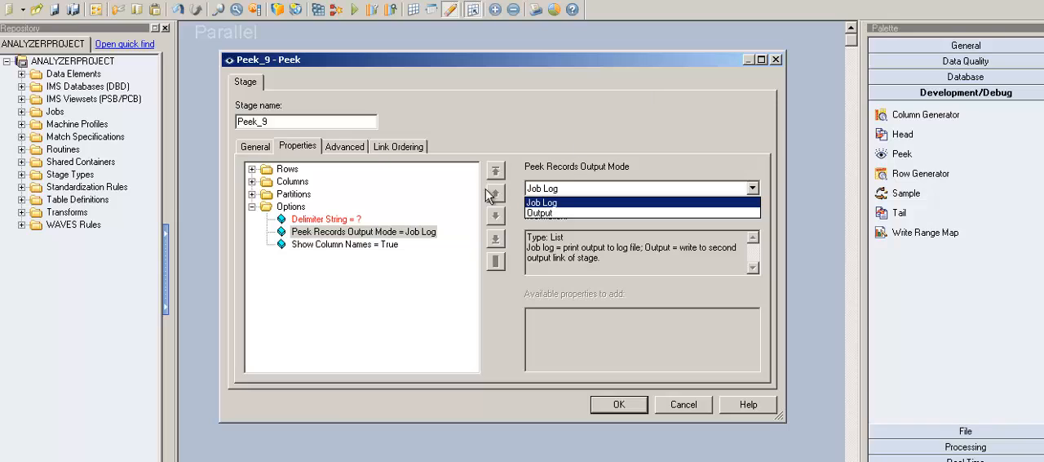
left_click(424, 254)
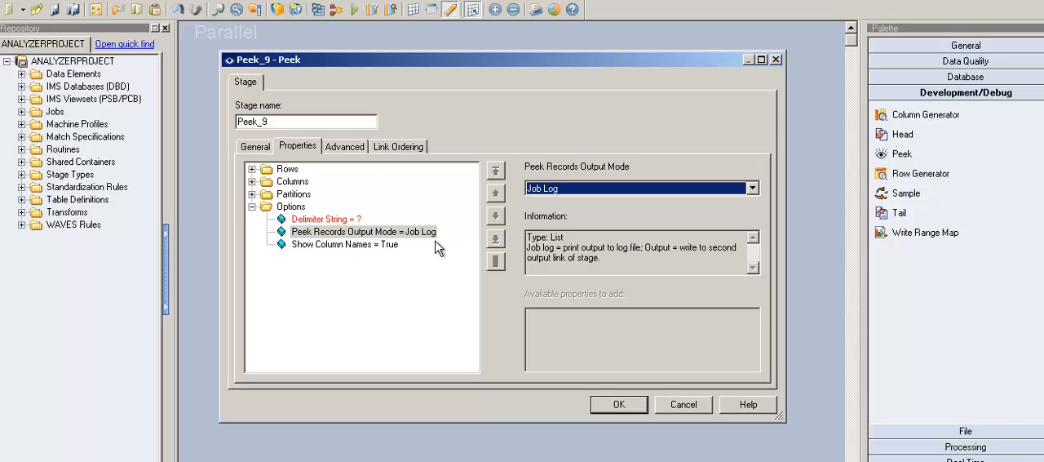
left_click(435, 242)
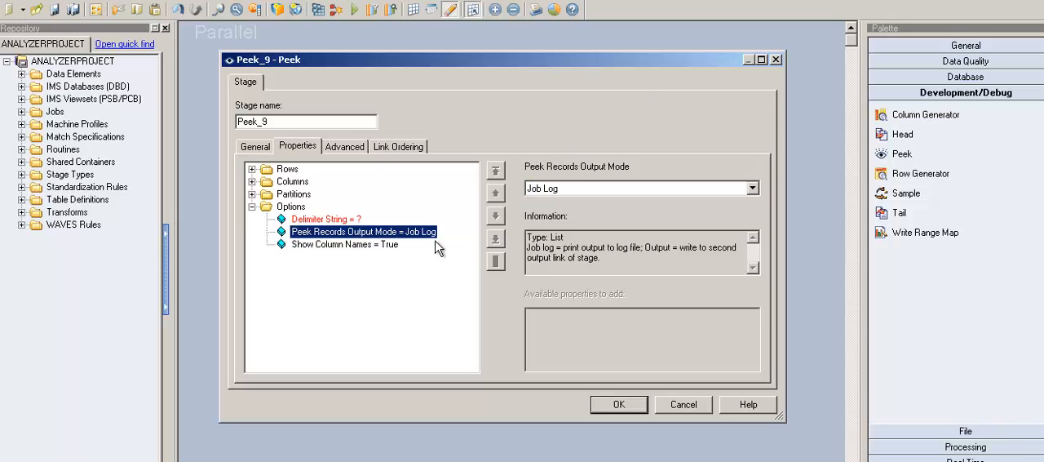
left_click(753, 189)
left_click(766, 202)
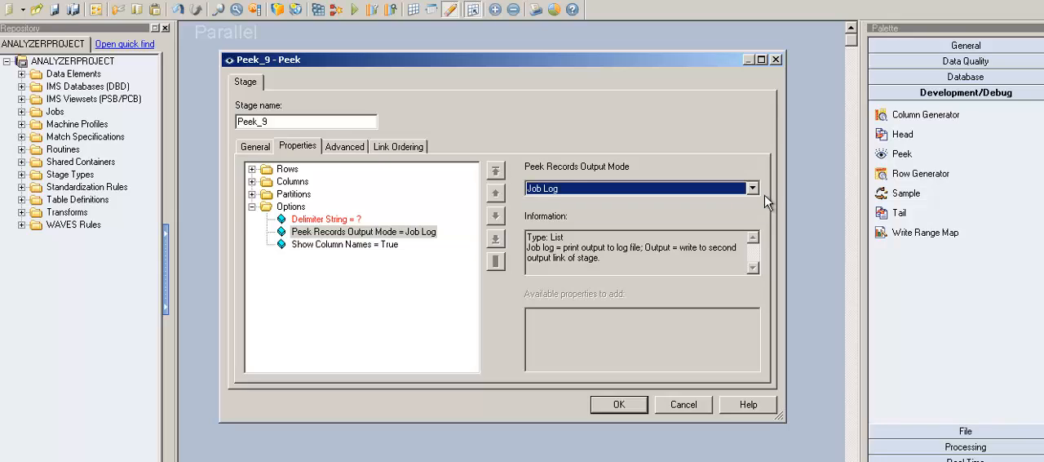
left_click(757, 191)
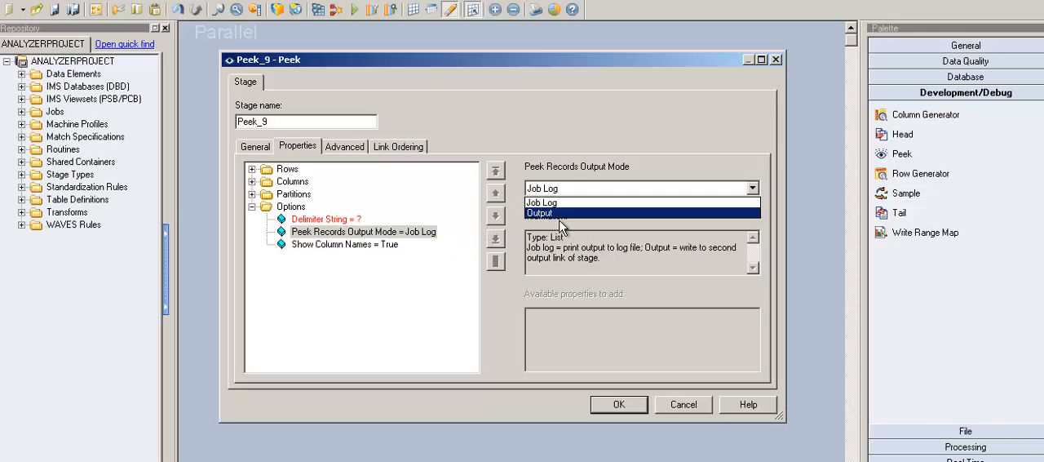
key("Escape")
Set the Show Column Names option of the Peek stage to False
left_click(377, 246)
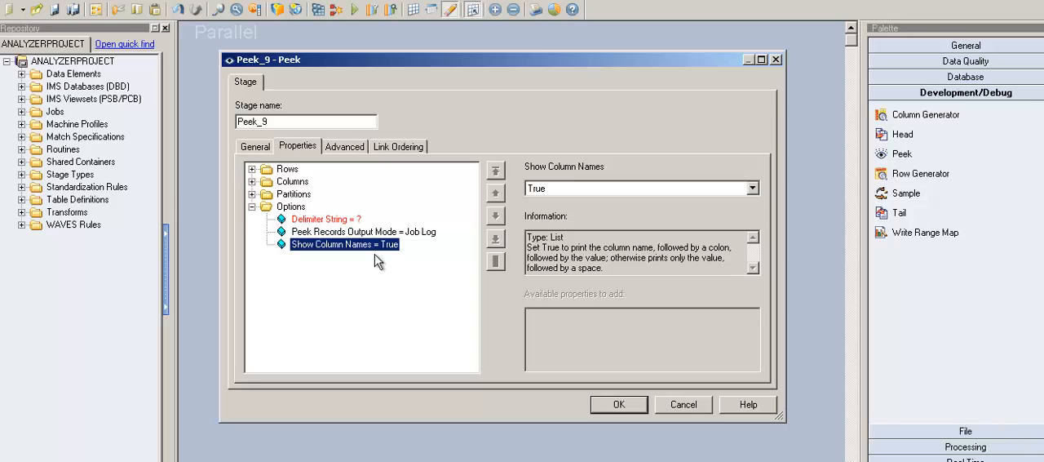
left_click(752, 189)
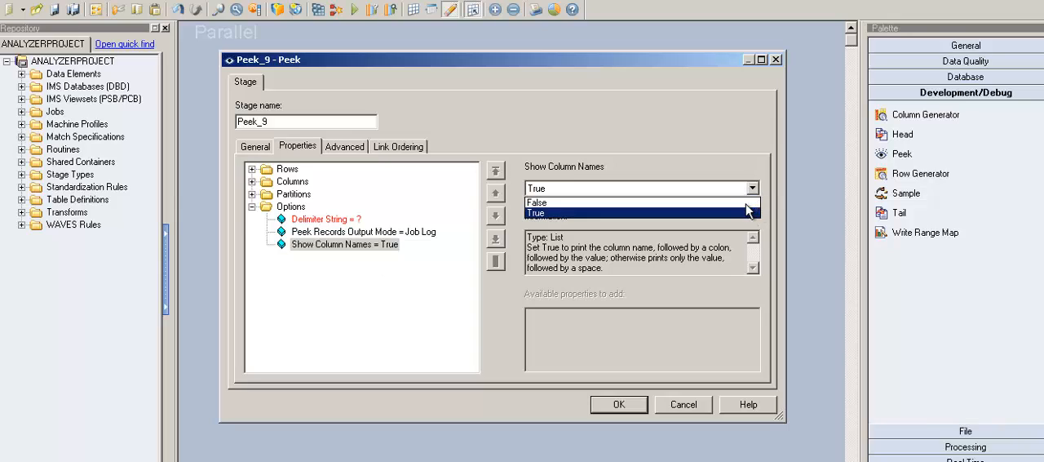
key("Up")
key("Return")
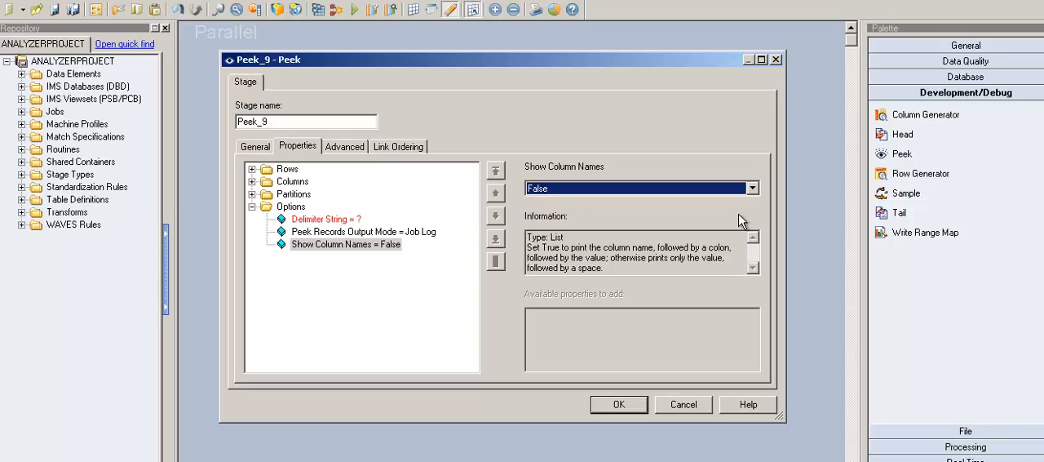
left_click(345, 252)
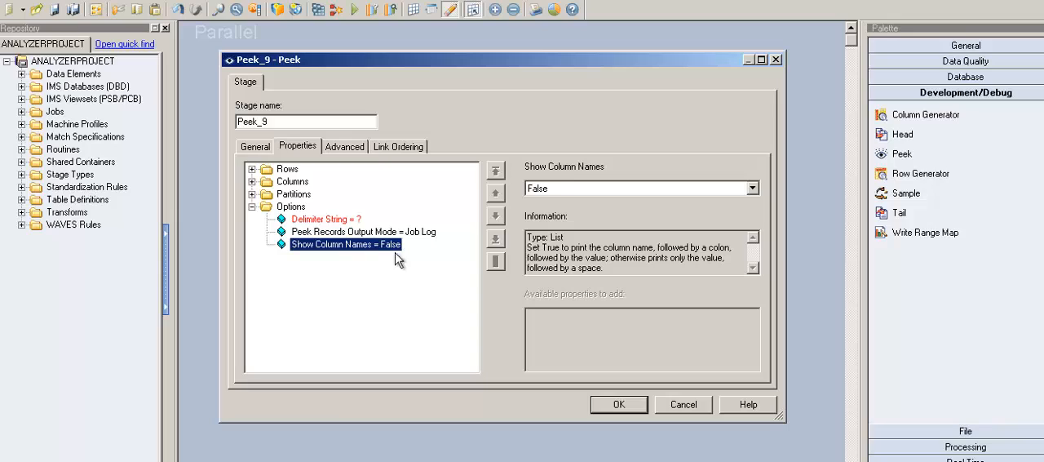
Set the Delimiter String option of the Peek stage to a semicolon (;)
left_click(338, 222)
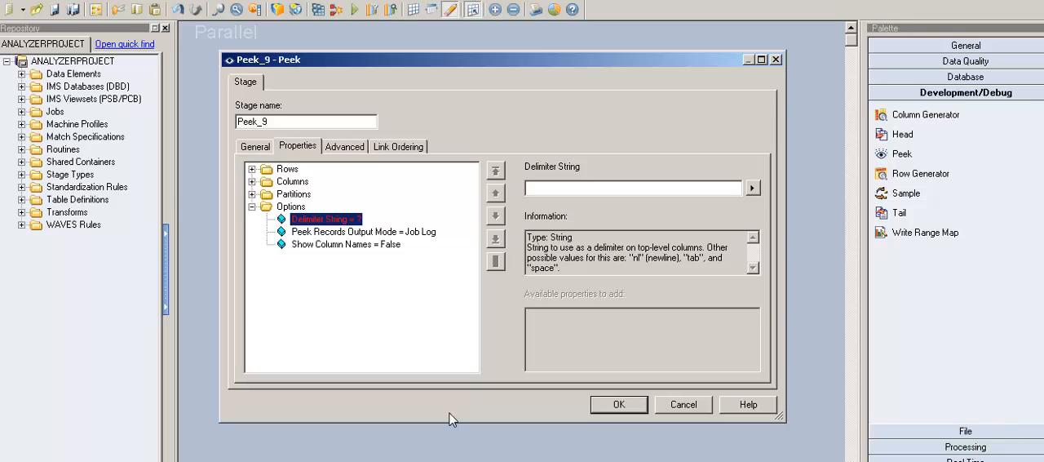
left_click(583, 193)
type(";")
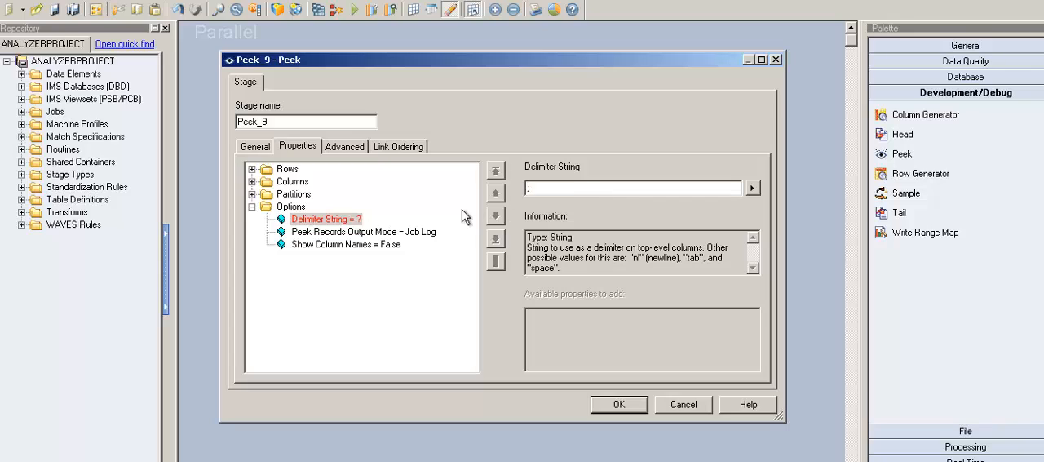
left_click(417, 234)
left_click(356, 221)
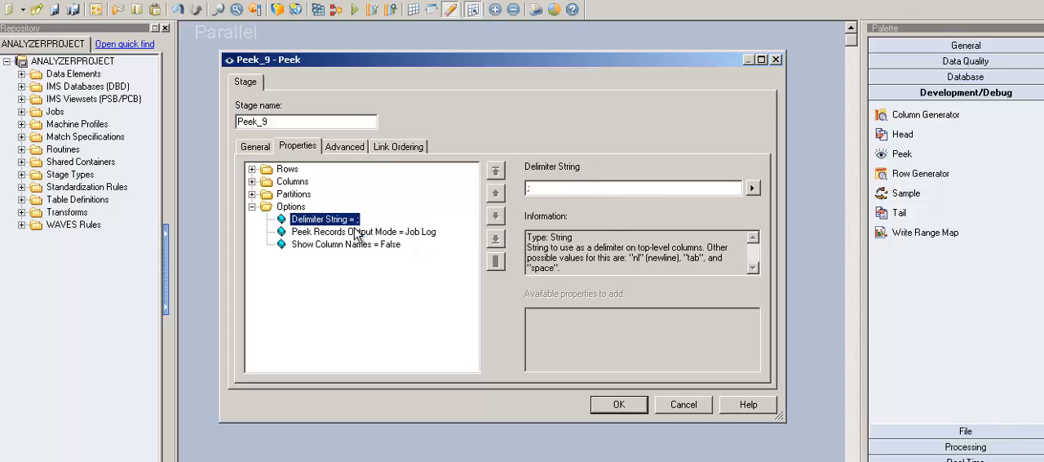
left_click(585, 192)
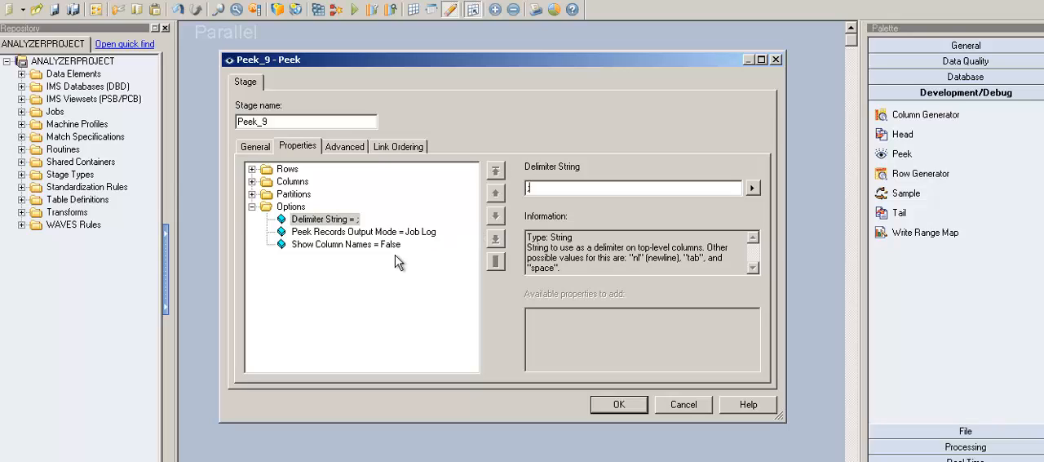
left_click(356, 225)
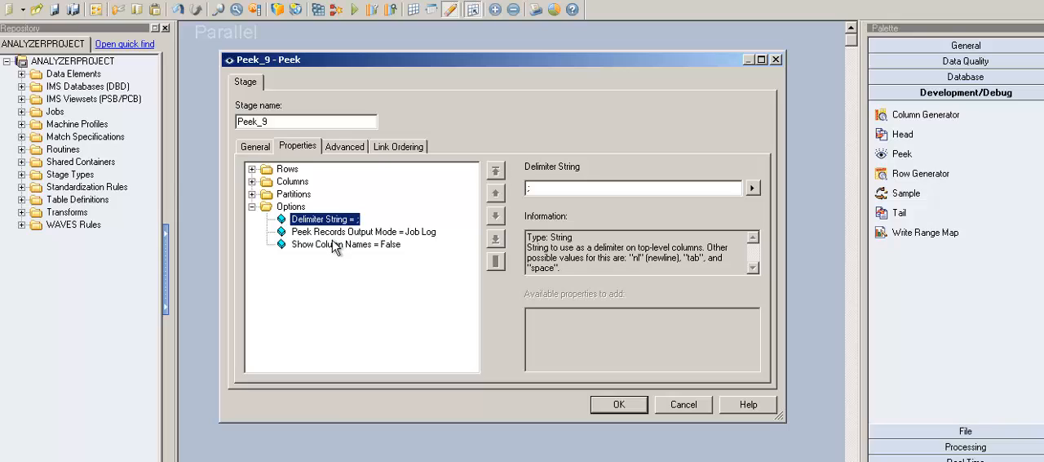
Review the Peek stage's advanced settings and close its properties without saving the changes
left_click(352, 154)
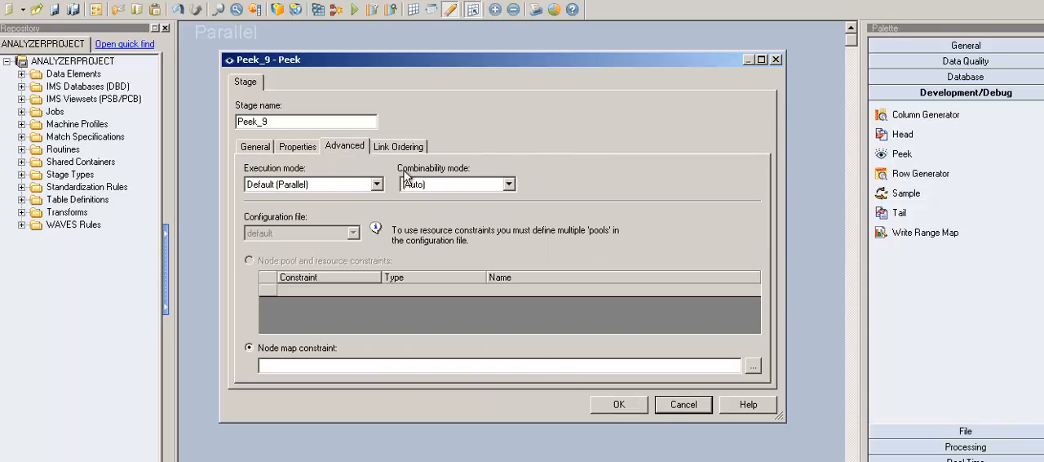
left_click(703, 412)
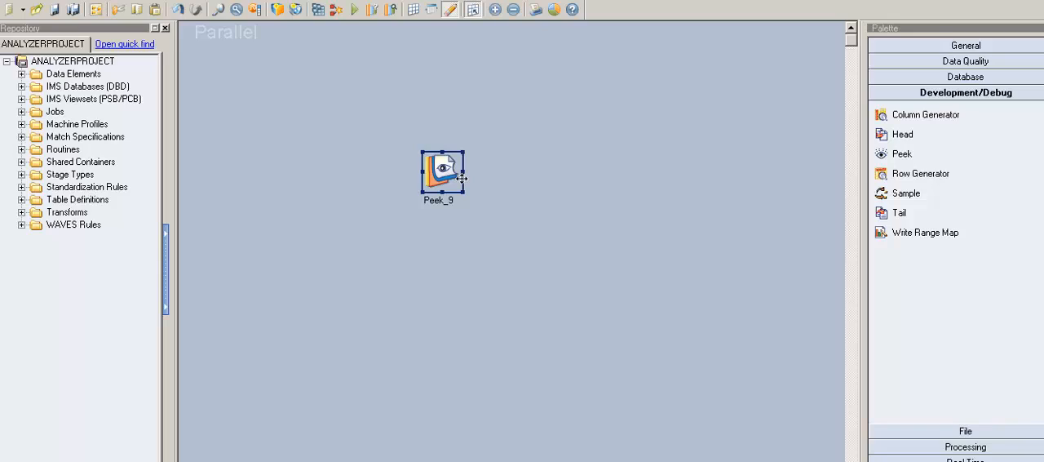
Draw two output links from the Peek_9 stage, one running roughly horizontally and one diagonally upward
left_click_drag(461, 178, 600, 167)
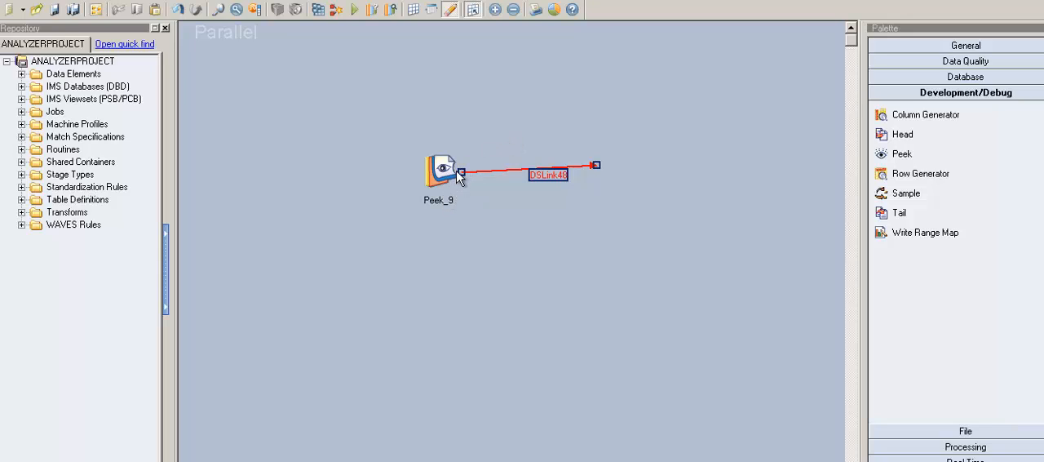
left_click_drag(460, 176, 523, 91)
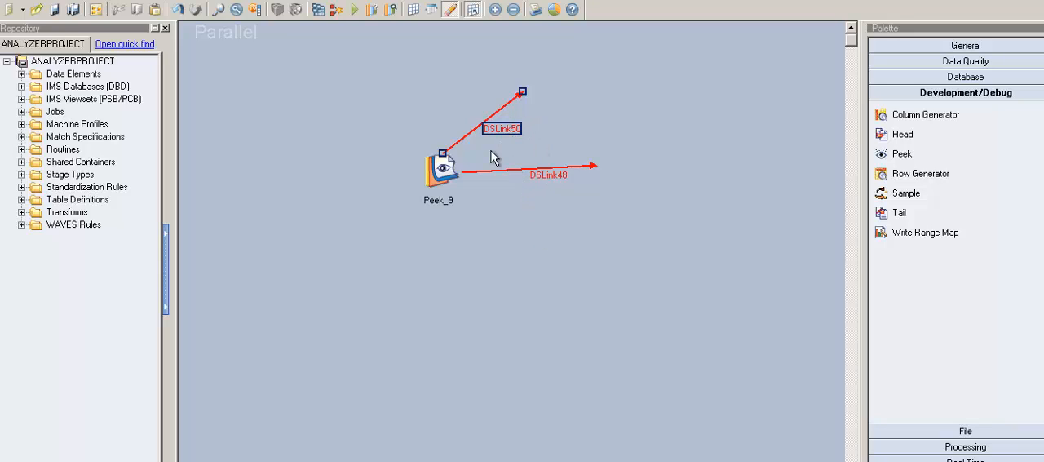
Reopen the Peek_9 stage, add the Skip (Per Partition) property to Rows with a value of 4, and accept the properties
double_click(452, 178)
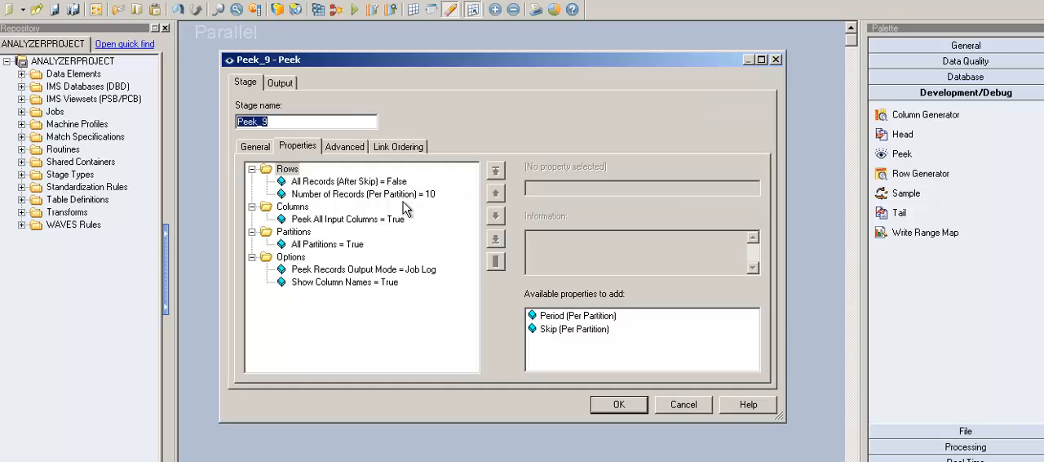
left_click(403, 198)
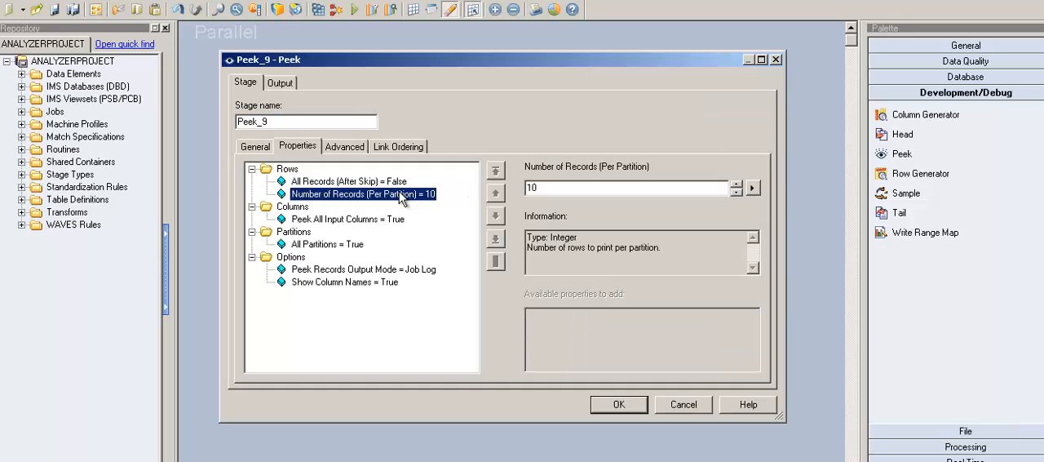
left_click(554, 194)
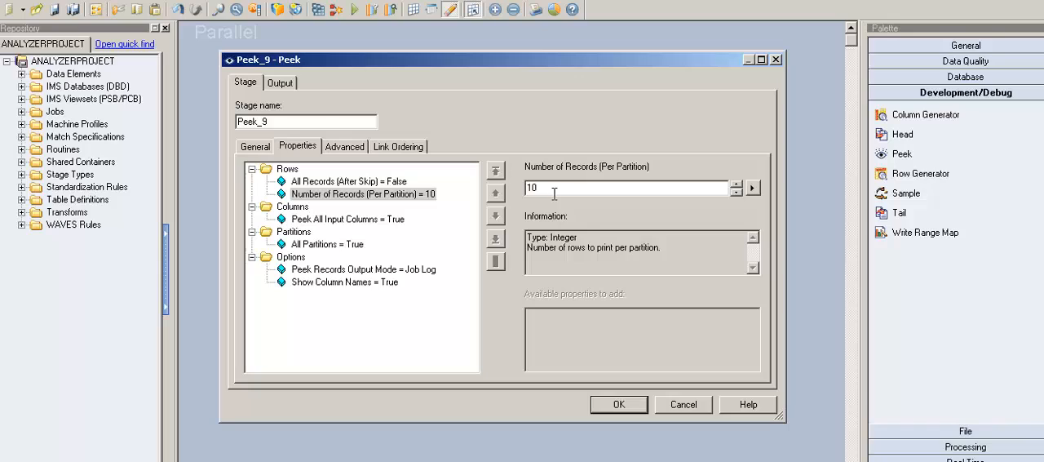
left_click(360, 188)
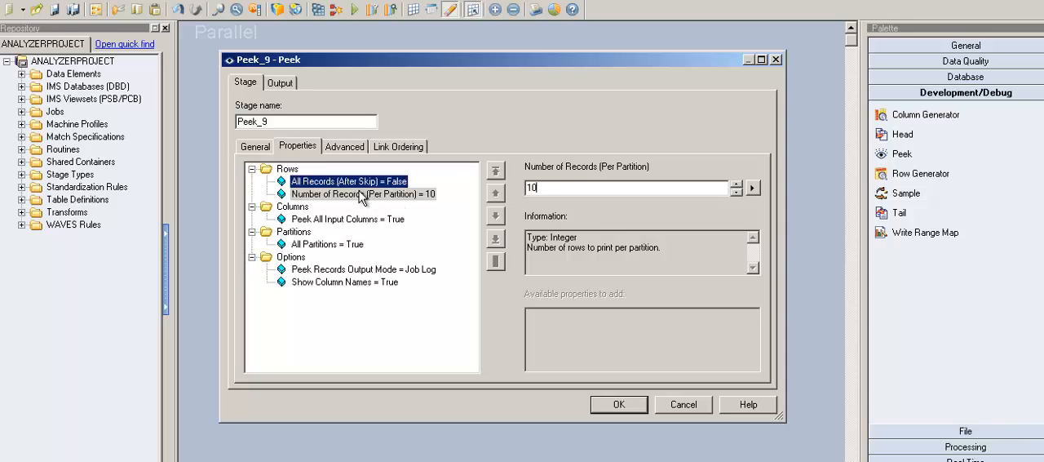
left_click(293, 170)
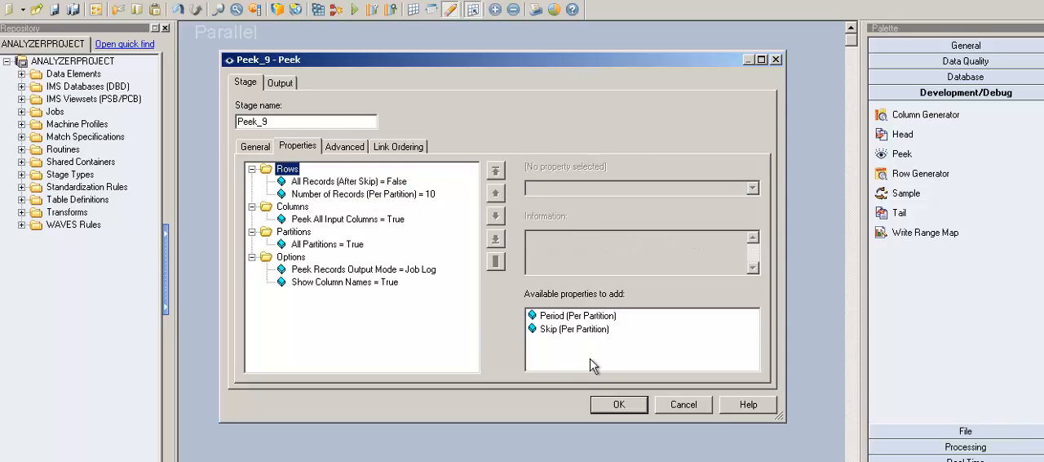
left_click(600, 329)
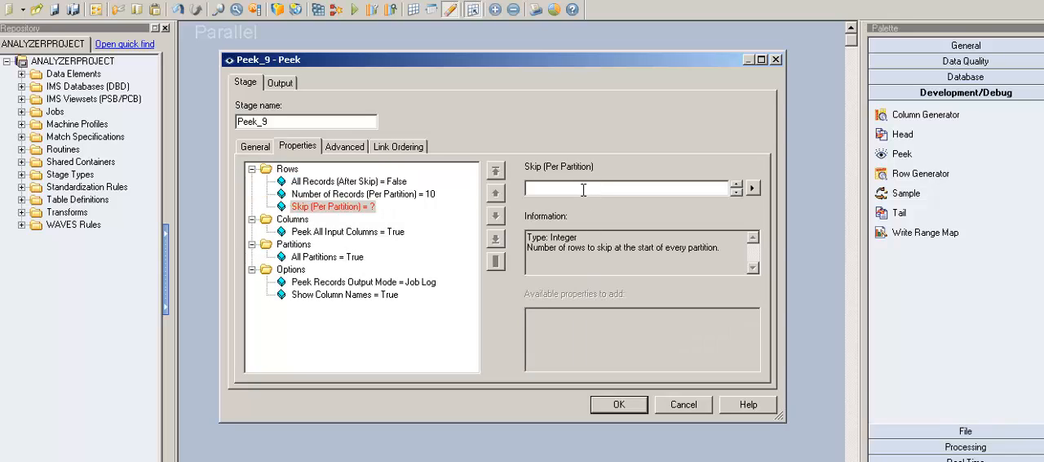
type("4")
left_click(403, 191)
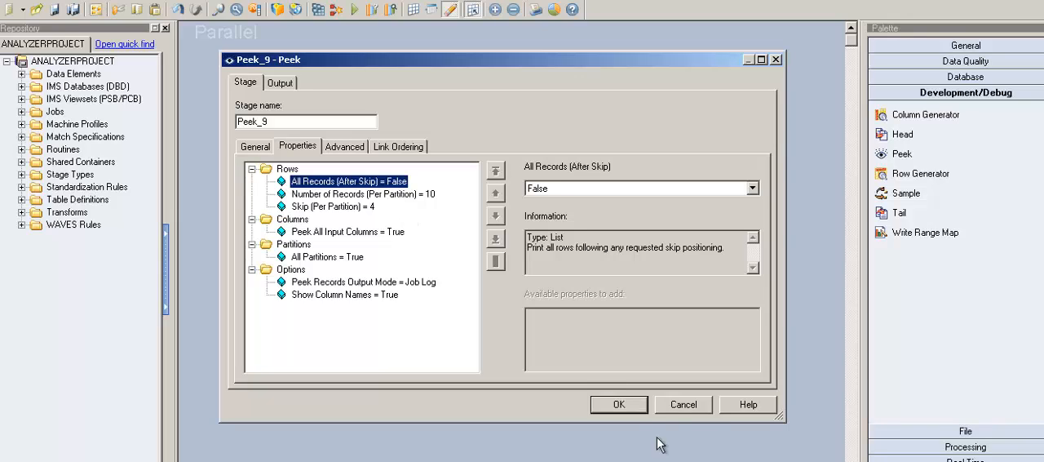
left_click(637, 408)
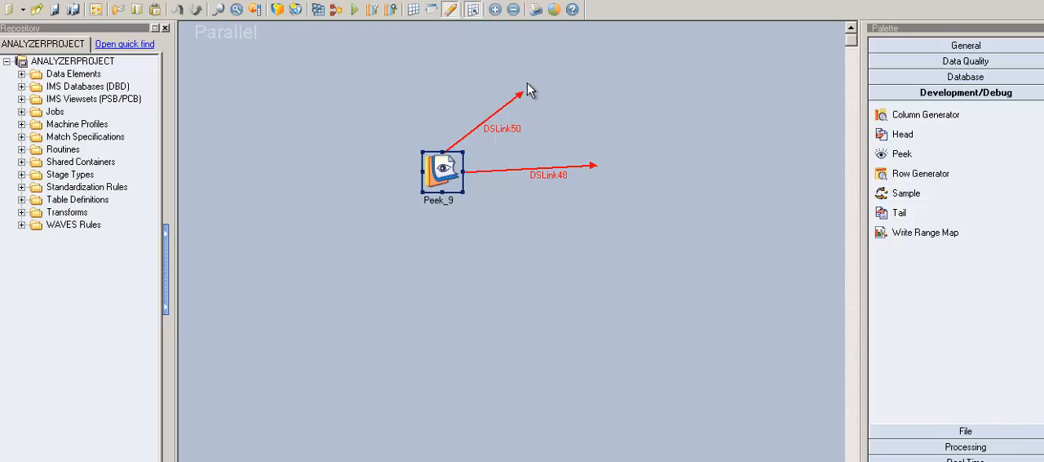
Place a Sequential File stage at the end of the Peek stage's diagonal link and draw an outgoing link from it
left_click(991, 432)
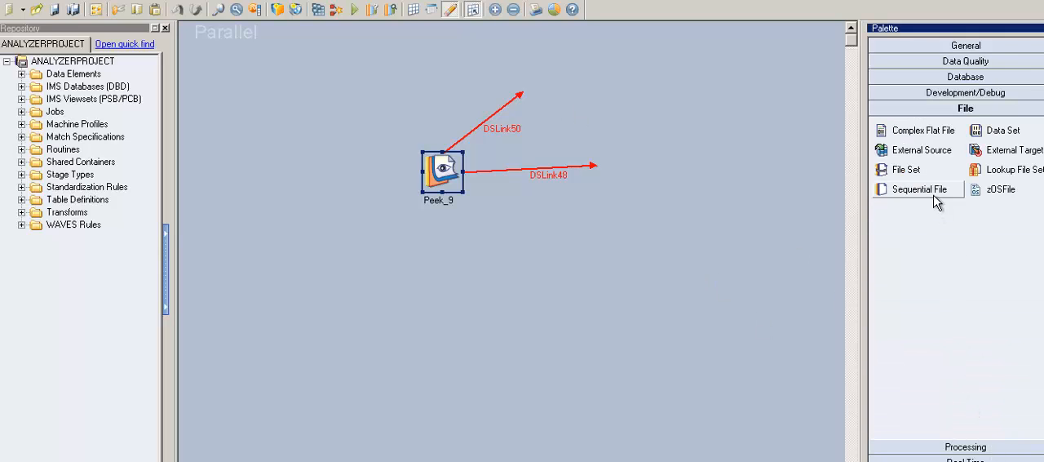
left_click_drag(936, 203, 527, 79)
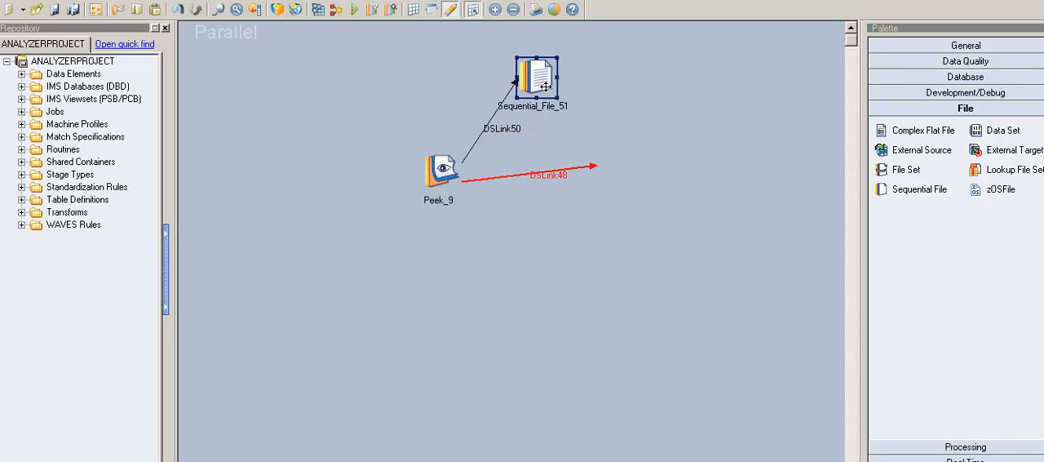
left_click_drag(545, 87, 645, 98)
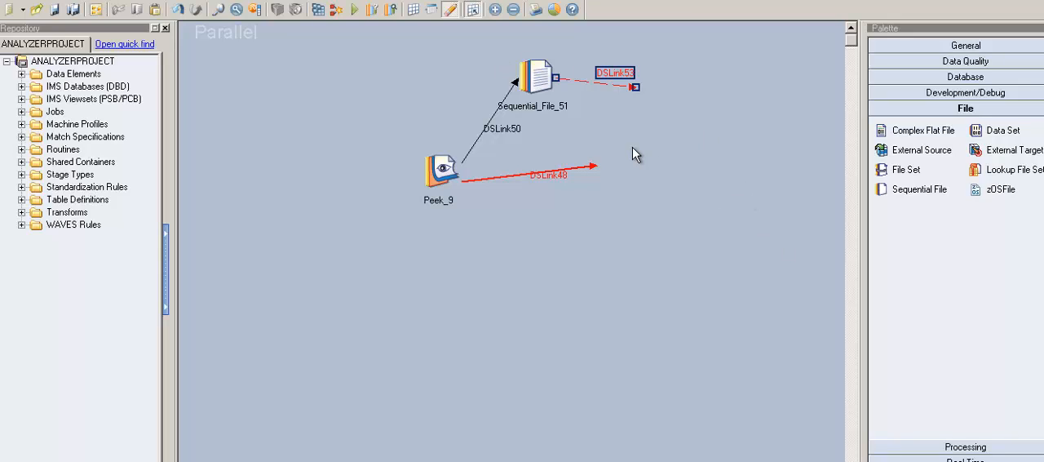
left_click(541, 74)
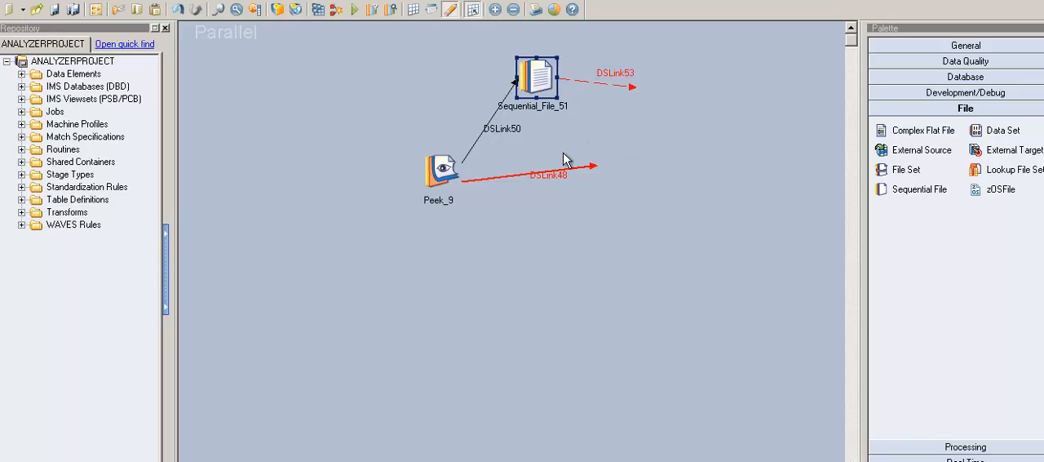
Reroute the free end of DSLink48 so the link runs diagonally downward from the Peek_9 stage
left_click(600, 181)
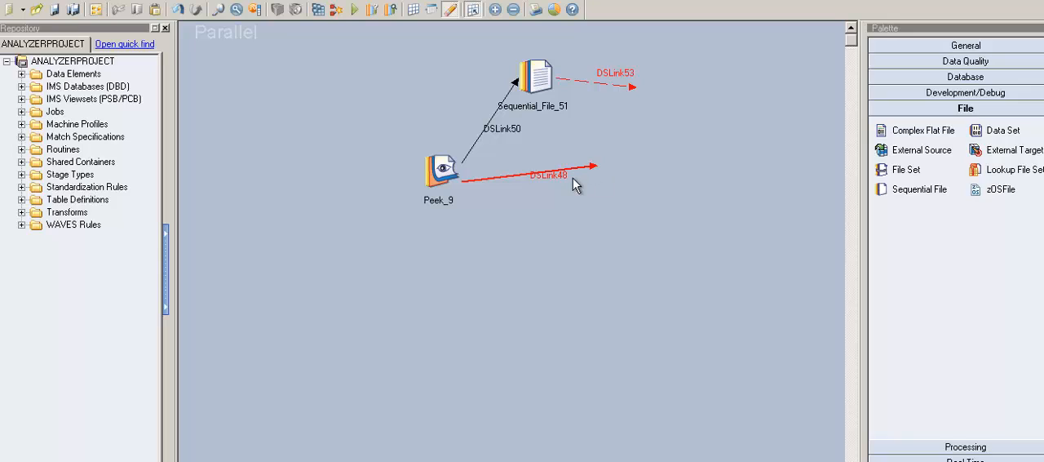
left_click(568, 178)
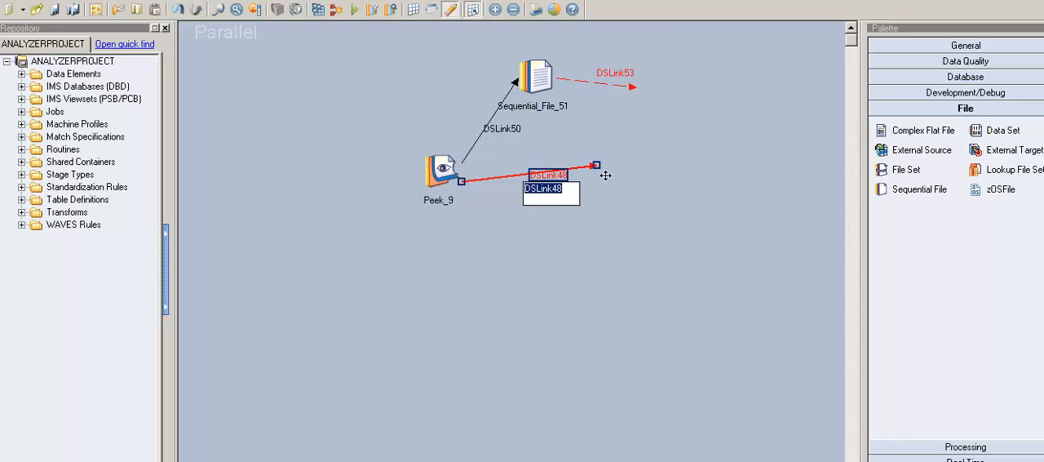
left_click_drag(605, 173, 545, 283)
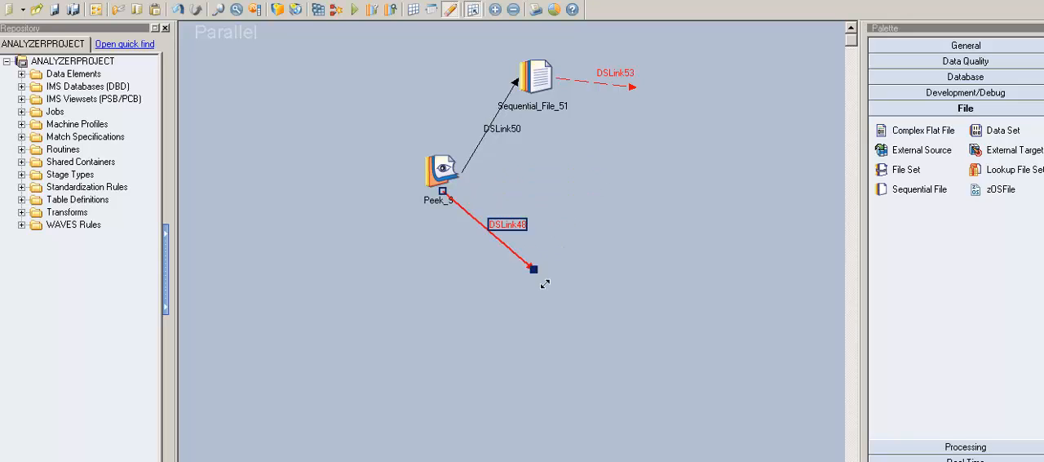
left_click(547, 78)
left_click(545, 282)
Reopen the Peek_9 stage, review its Show Column Names option and accept the properties
double_click(444, 172)
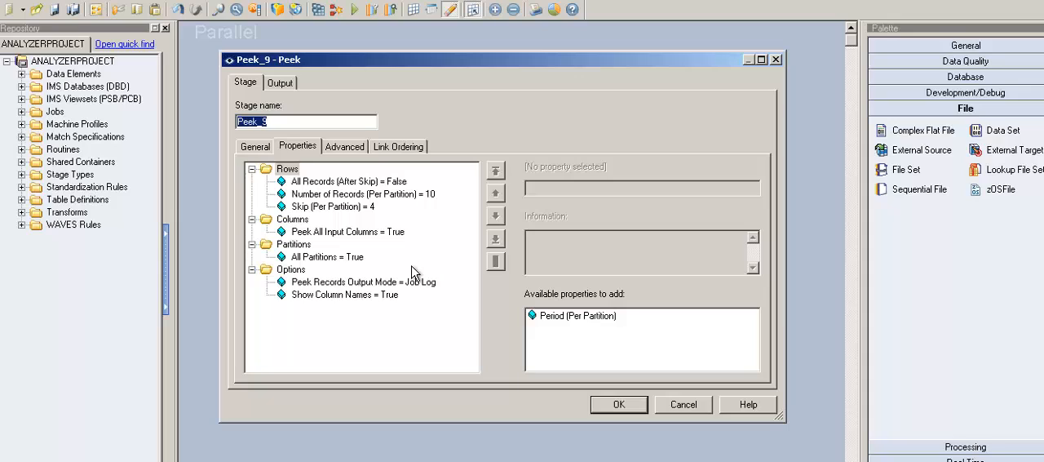
left_click(363, 302)
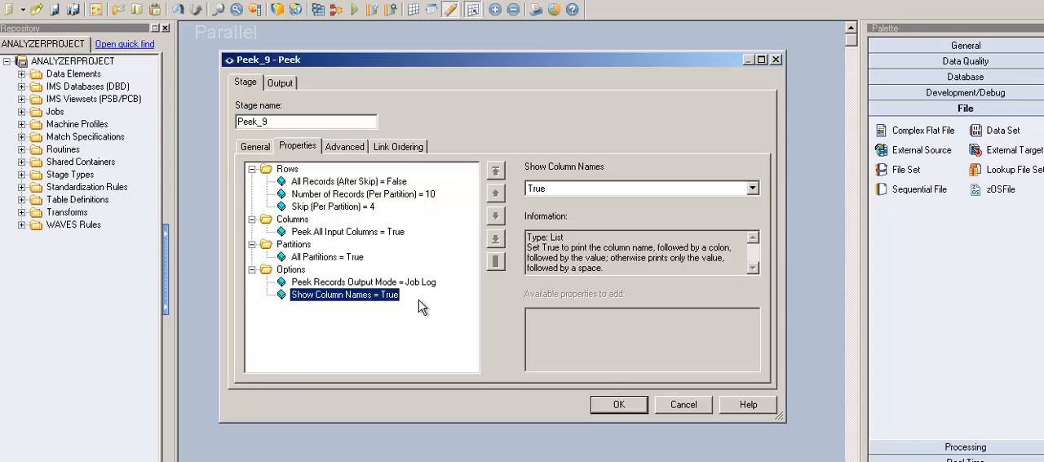
left_click(632, 402)
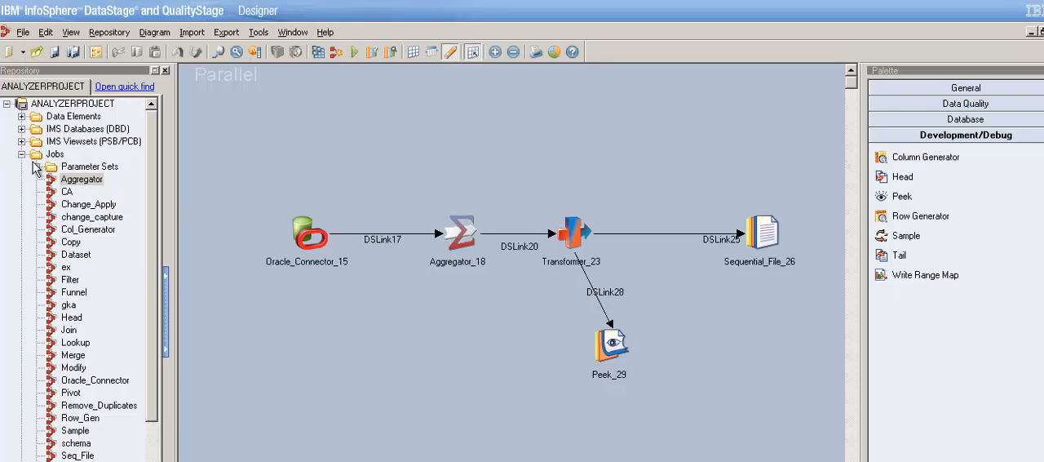
Collapse the Jobs folder in the repository tree and select the Peek_29 stage in the Aggregator job
left_click(34, 163)
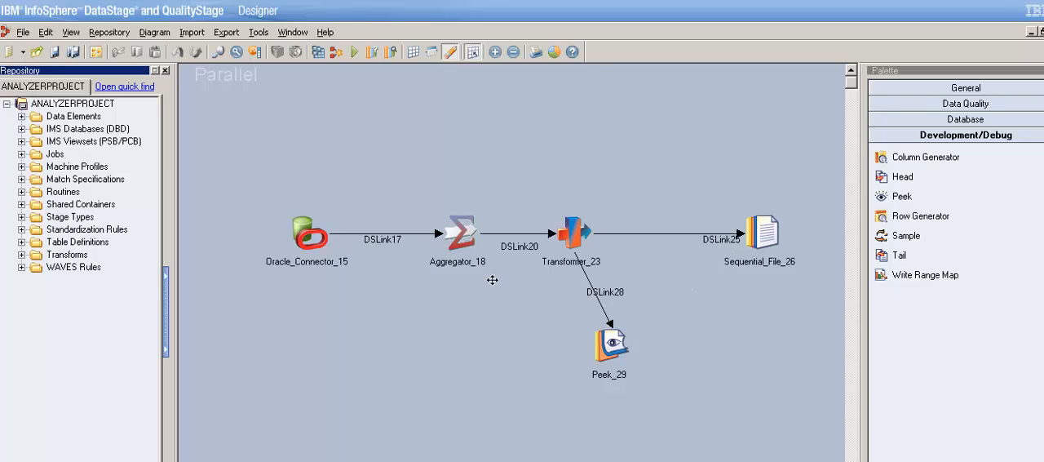
left_click(619, 257)
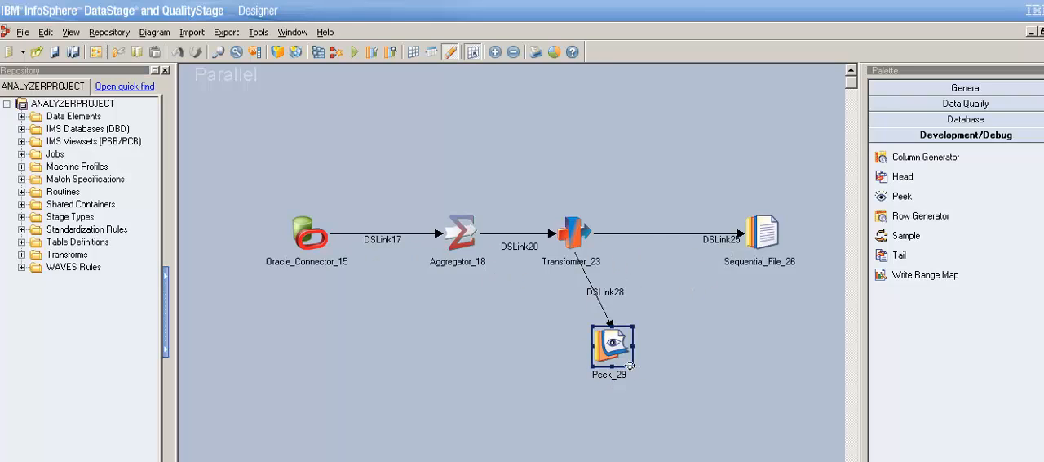
left_click(694, 361)
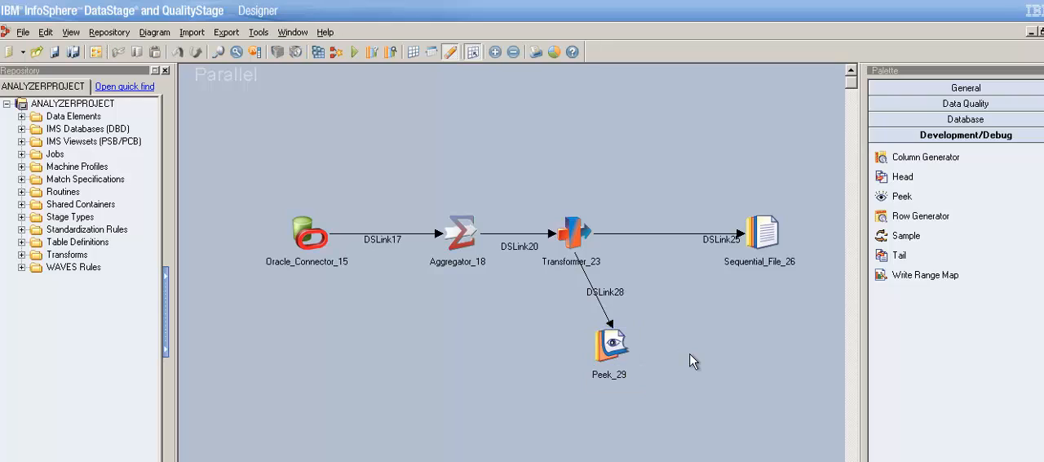
left_click(615, 349)
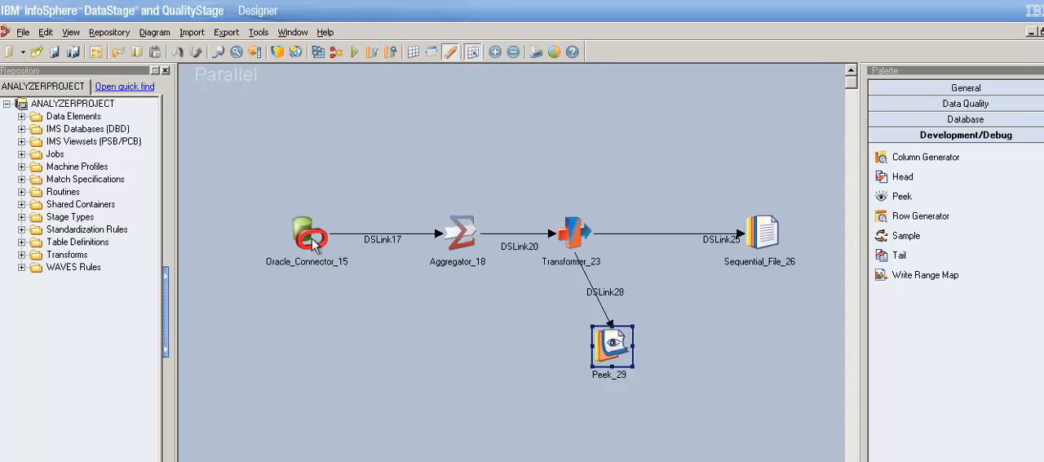
Examine the Aggregator_18 stage's grouping key and count output column, closing its properties without saving
double_click(470, 244)
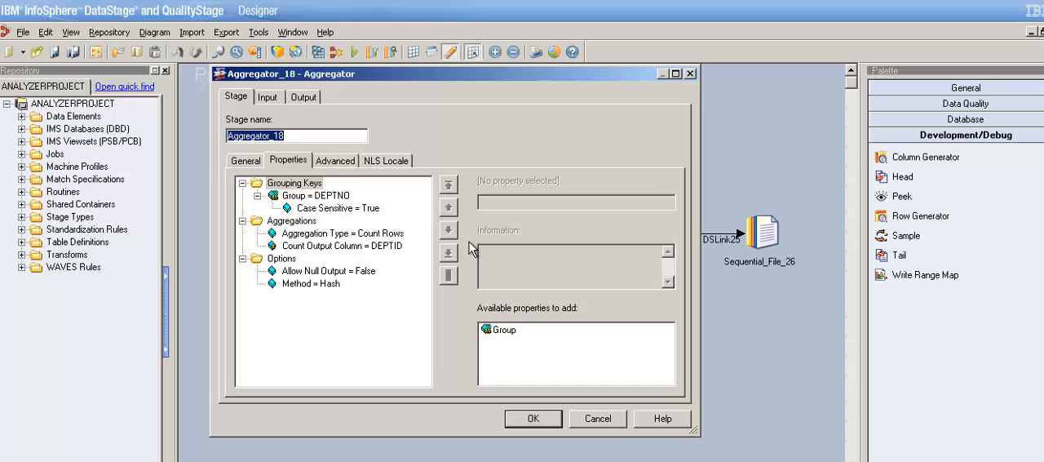
left_click(344, 198)
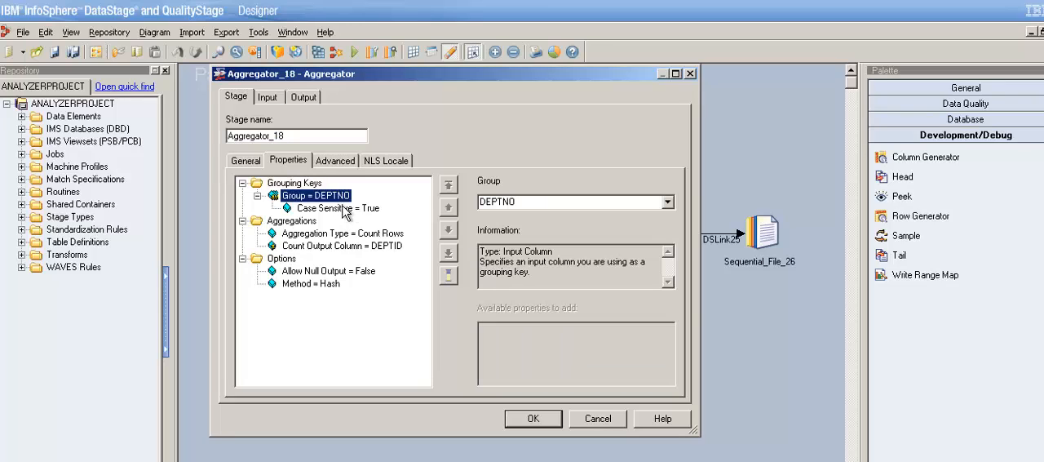
left_click(385, 248)
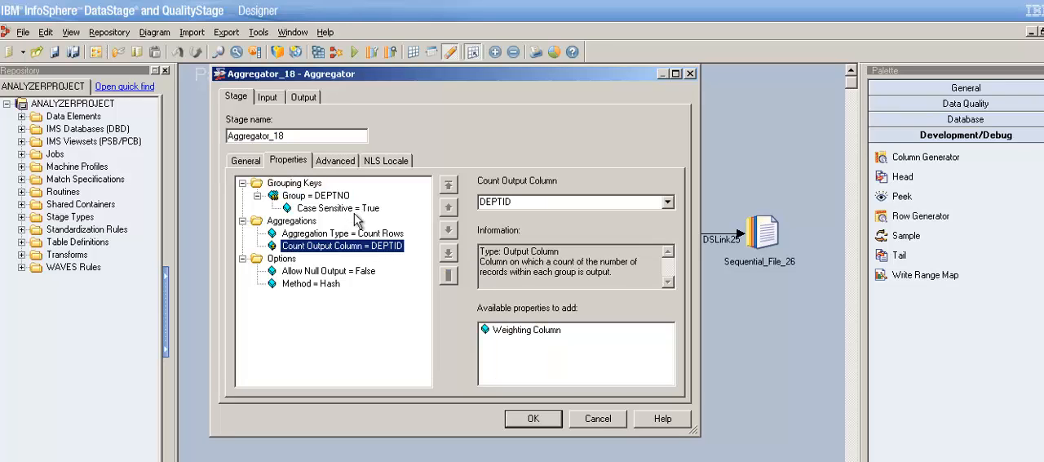
left_click(345, 199)
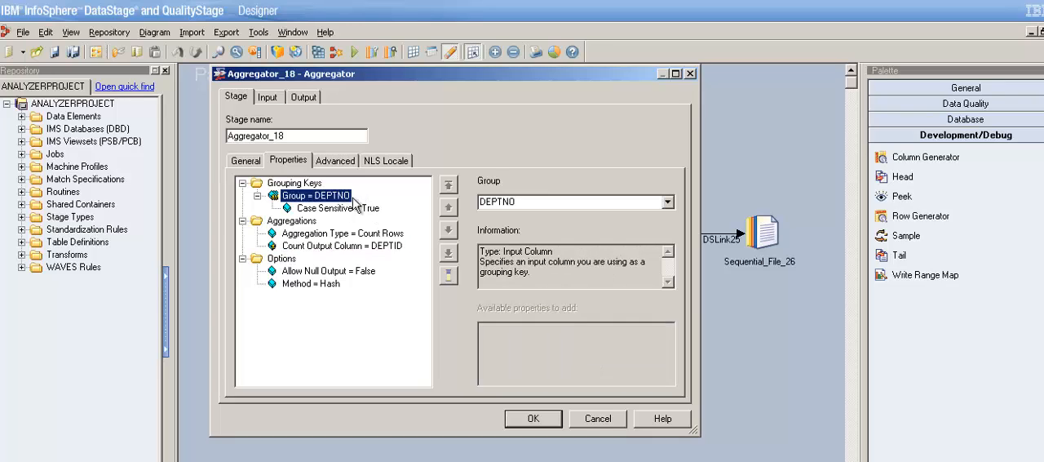
left_click(601, 421)
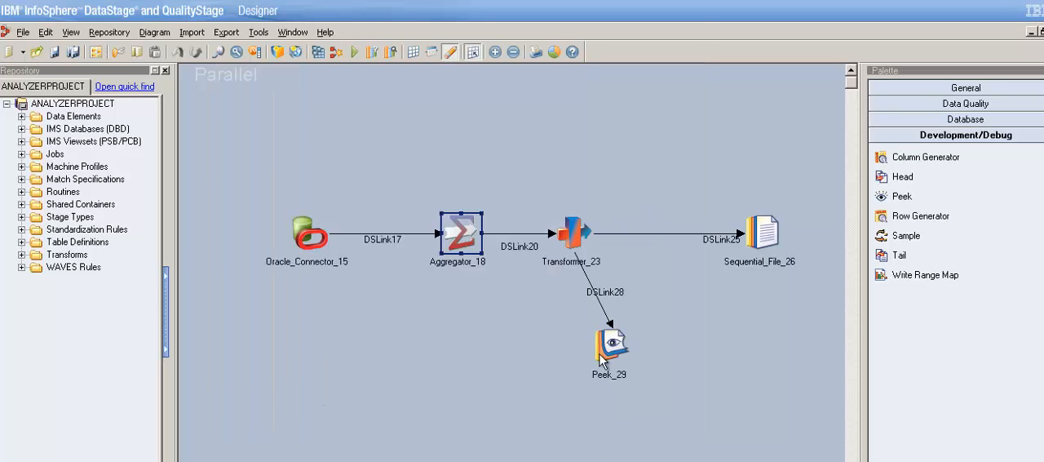
Open the Transformer_23 stage and examine the full derivation of the DEPTNO column on DSLink25
double_click(582, 244)
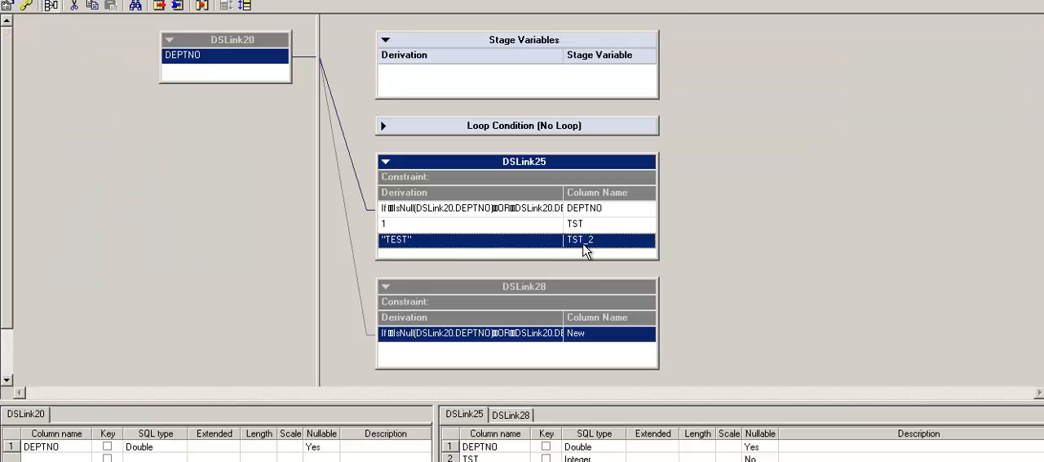
left_click(490, 210)
double_click(522, 210)
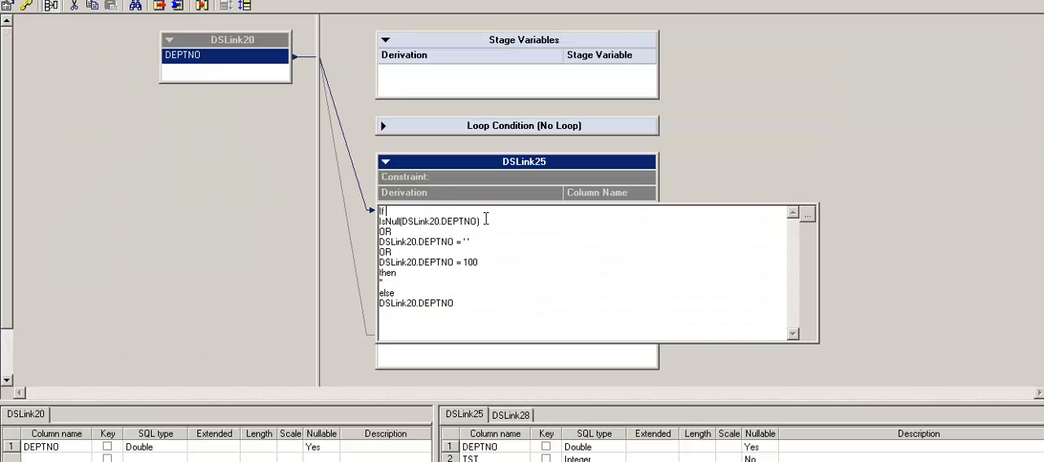
left_click_drag(465, 317, 380, 209)
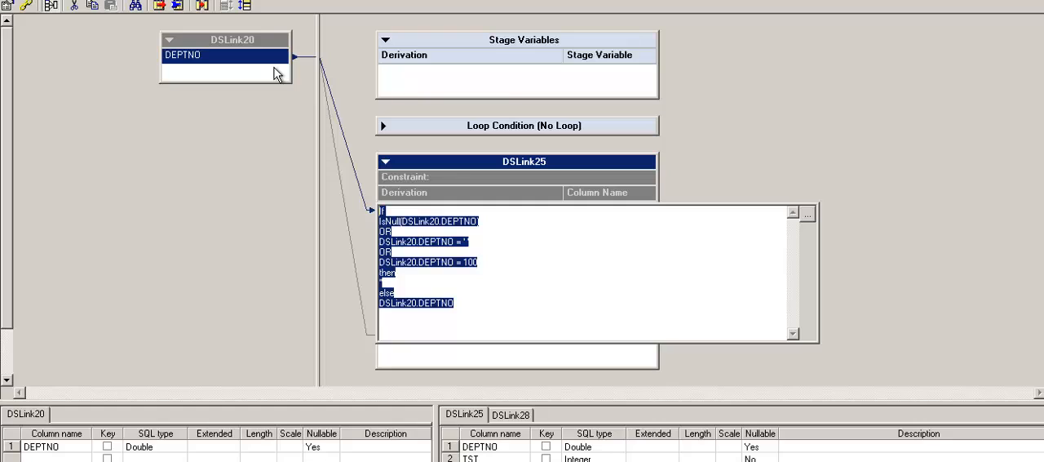
left_click(498, 270)
left_click_drag(469, 320, 380, 207)
left_click(744, 165)
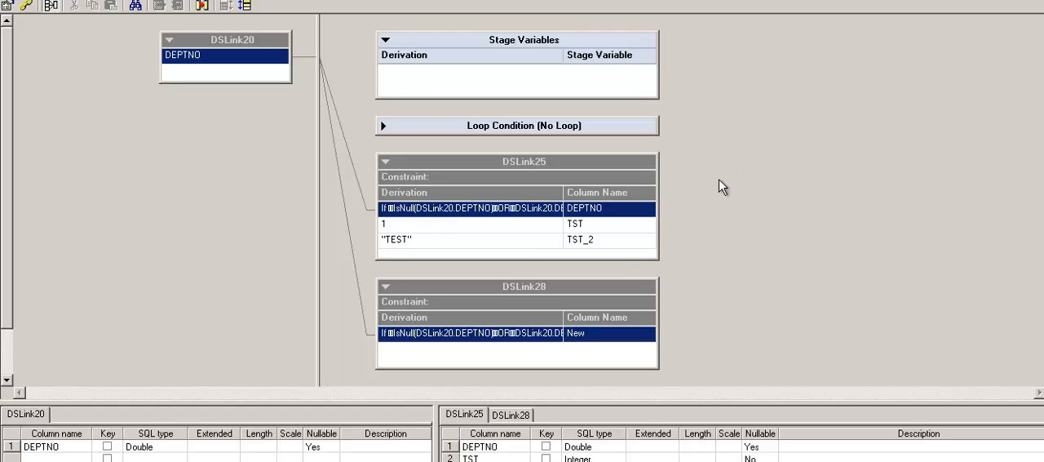
Review the constant derivations of the TST and TST_2 columns on the DSLink25 output
left_click(511, 228)
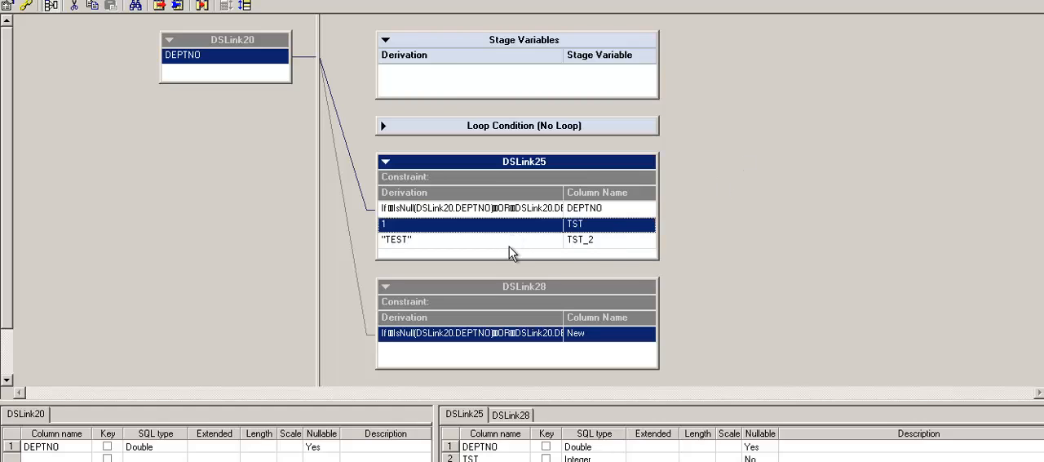
left_click(510, 245)
left_click(516, 231)
left_click(514, 246)
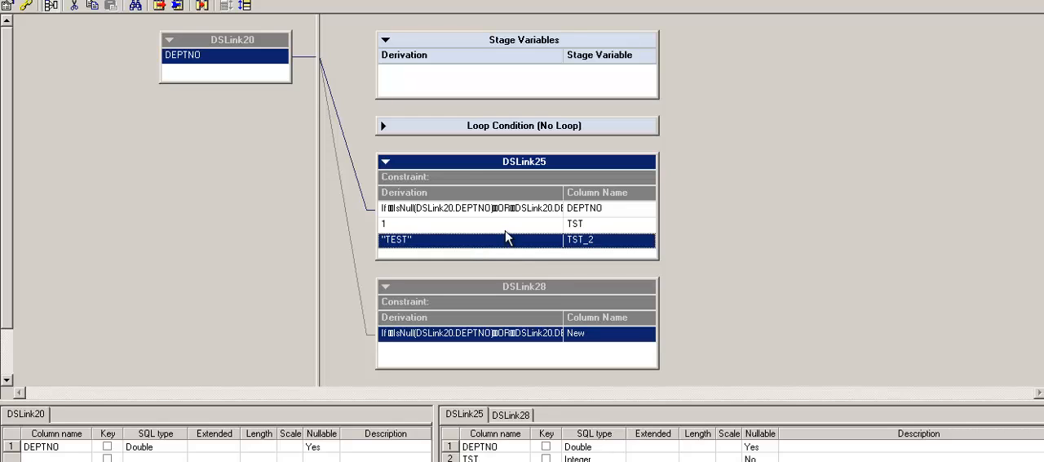
left_click(508, 231)
left_click(499, 244)
Rename the New column on the DSLink28 output as Field_Peek
left_click(541, 295)
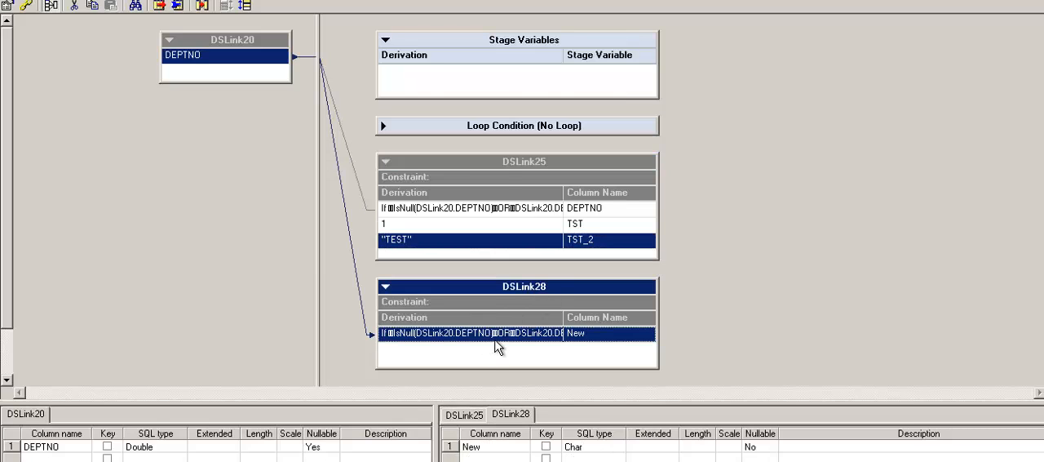
double_click(472, 449)
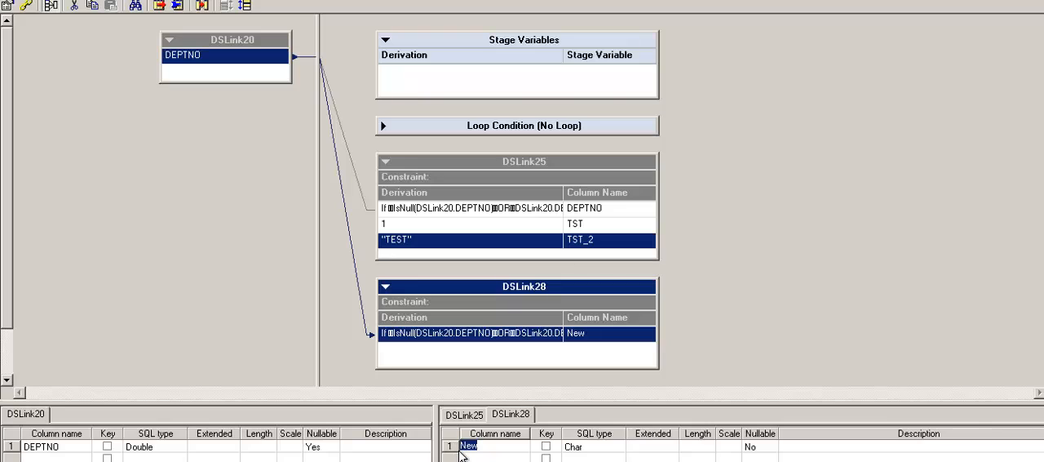
type("Field_PE")
key("BackSpace")
type("eek")
key("Return")
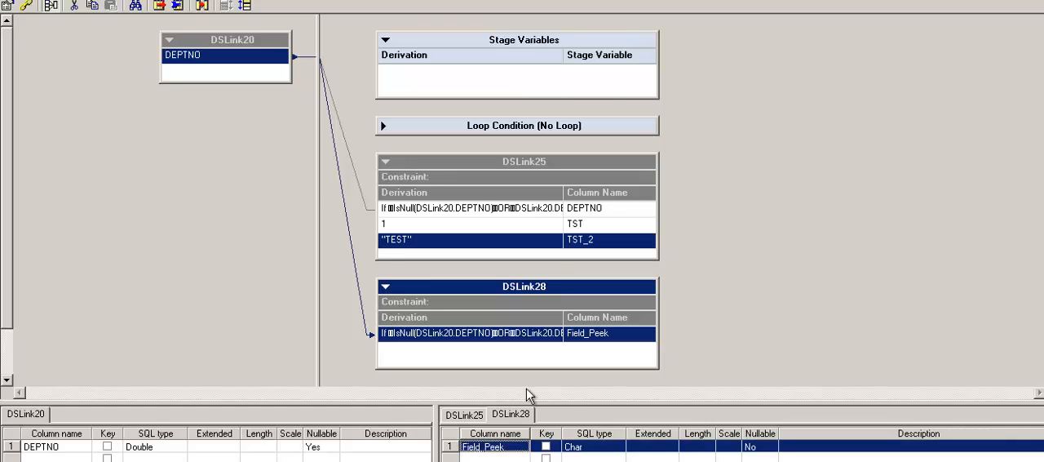
Compare the DEPTNO derivation on DSLink25 with the full Field_Peek derivation on DSLink28
left_click(515, 348)
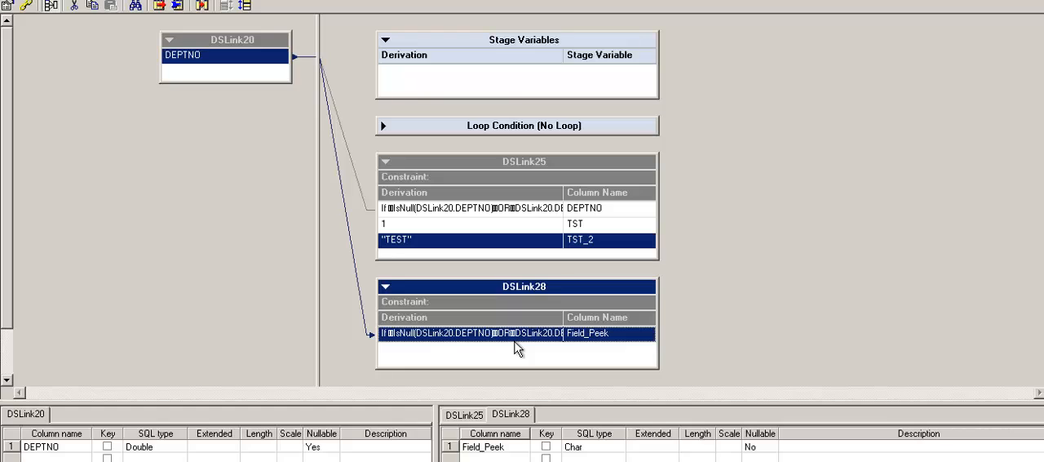
left_click(458, 214)
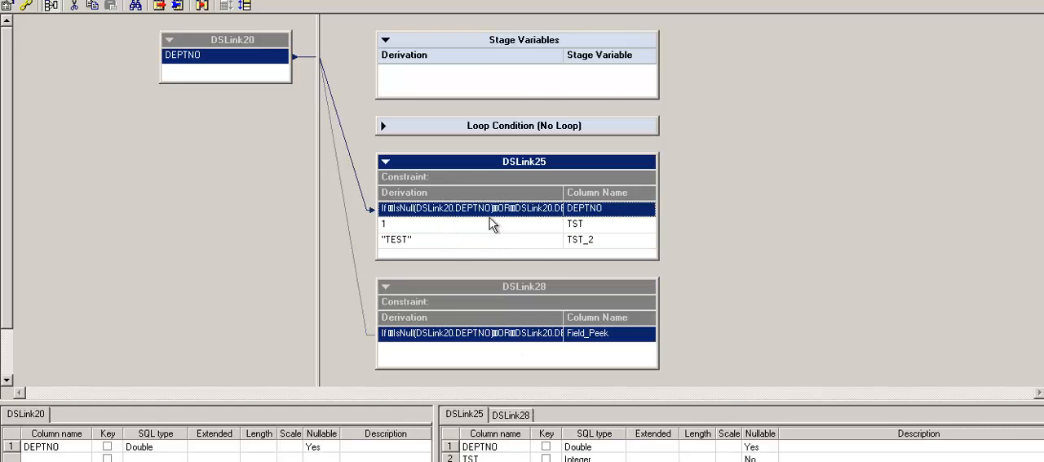
left_click(494, 232)
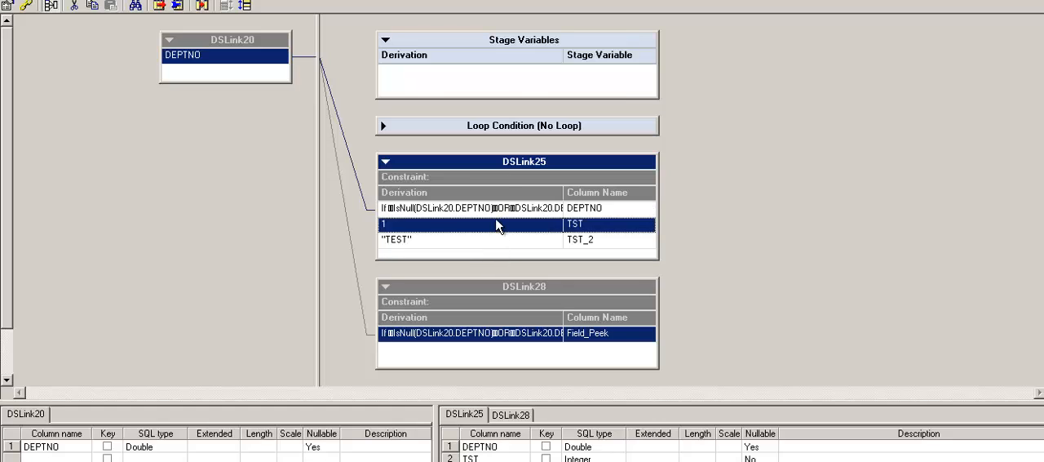
key("Up")
left_click(671, 344)
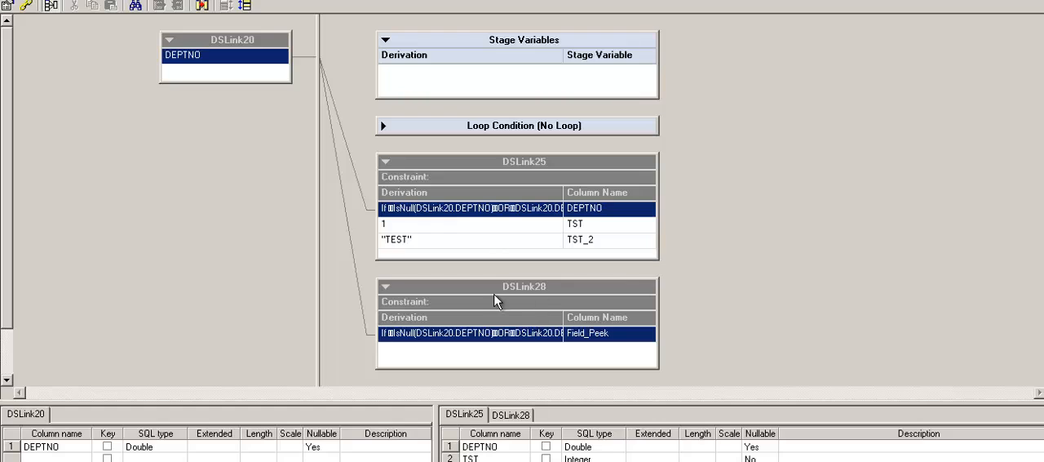
left_click(517, 214)
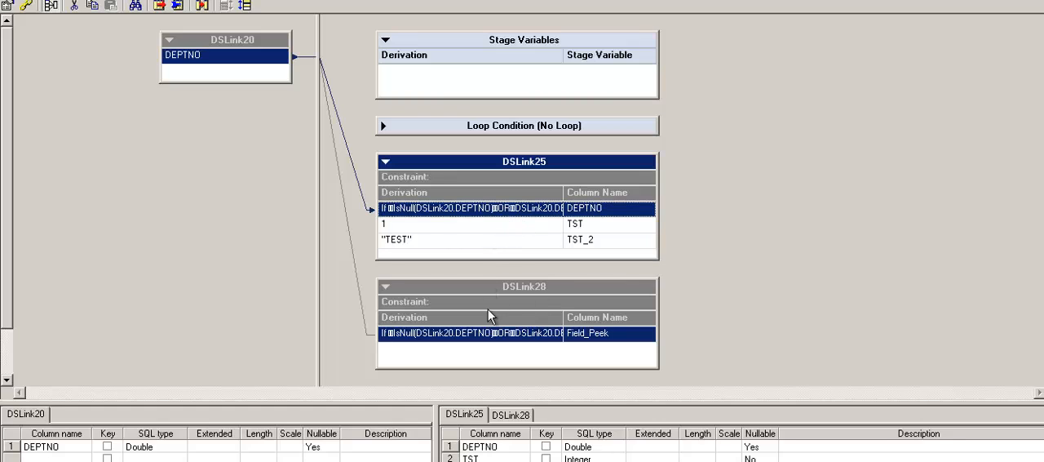
left_click(495, 346)
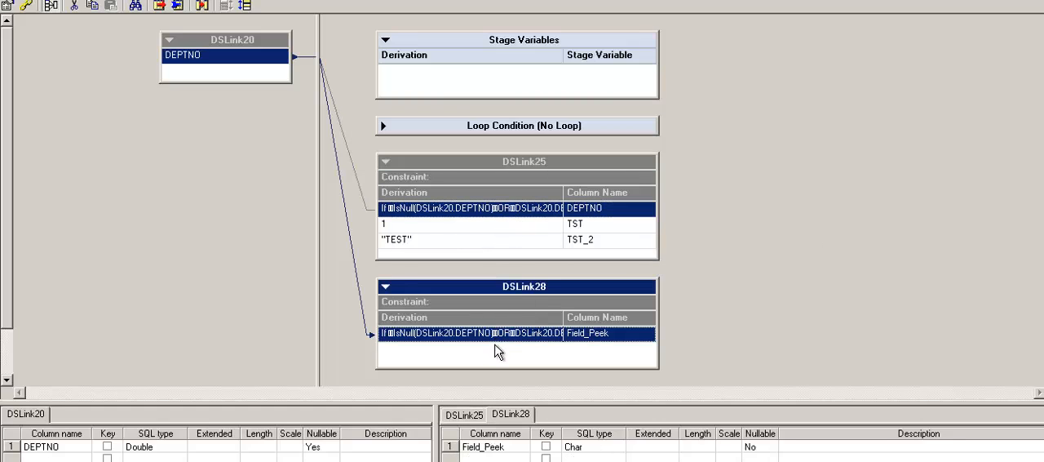
double_click(494, 338)
left_click_drag(469, 351, 406, 238)
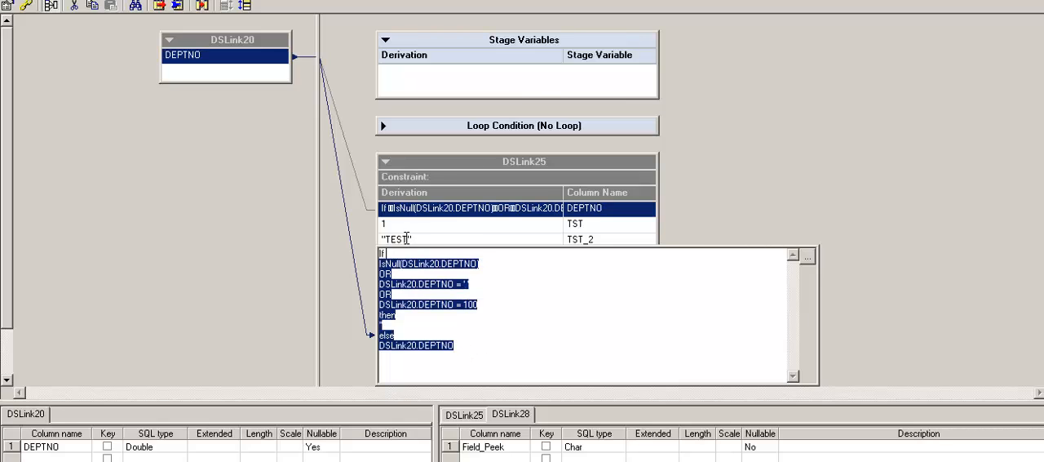
left_click(696, 183)
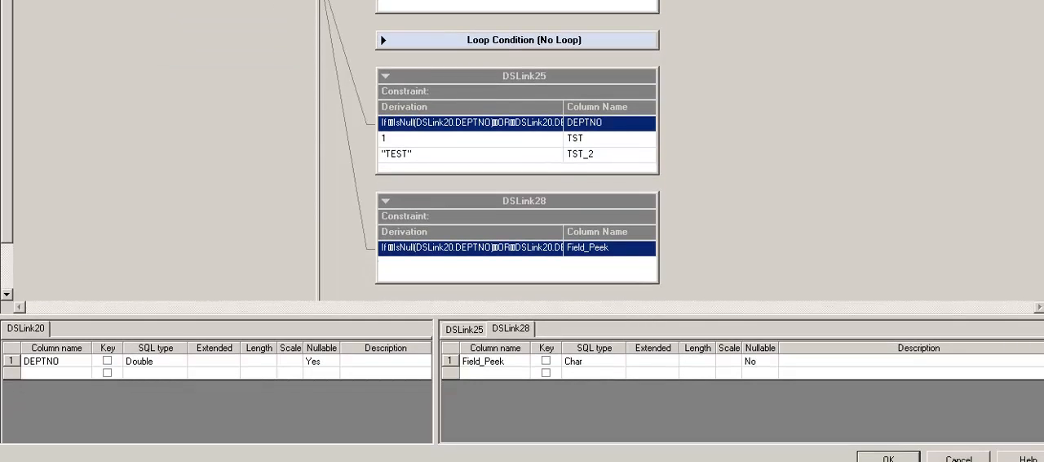
Decline exiting the Transformer stage without saving, and accept its changes instead
left_click(958, 457)
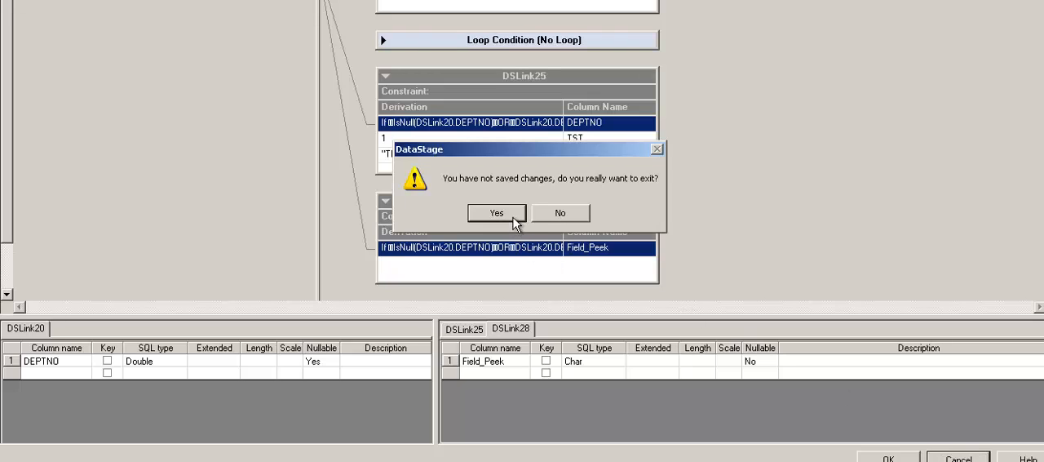
left_click(579, 218)
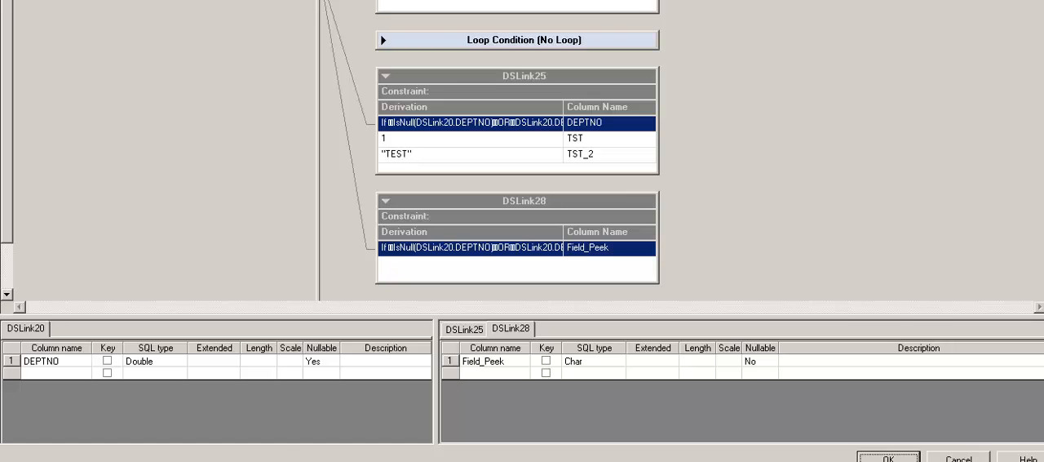
left_click(889, 458)
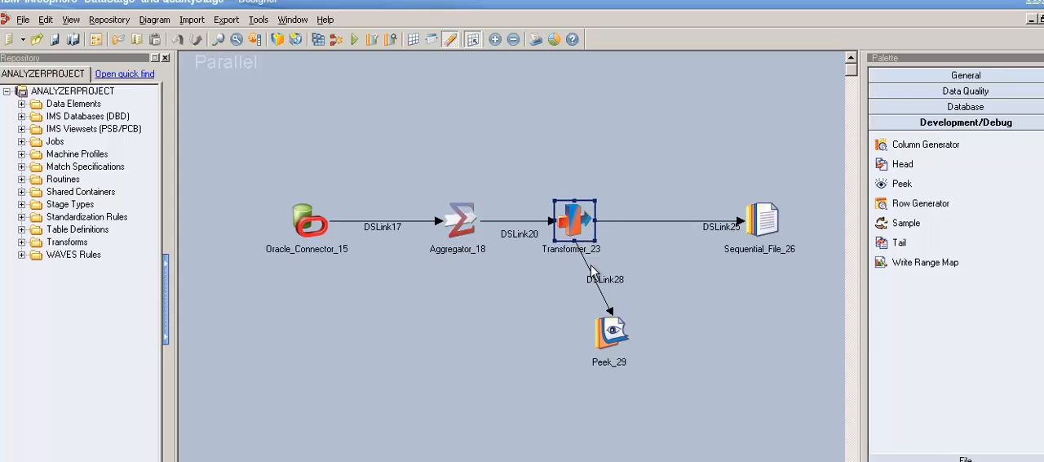
left_click(775, 230)
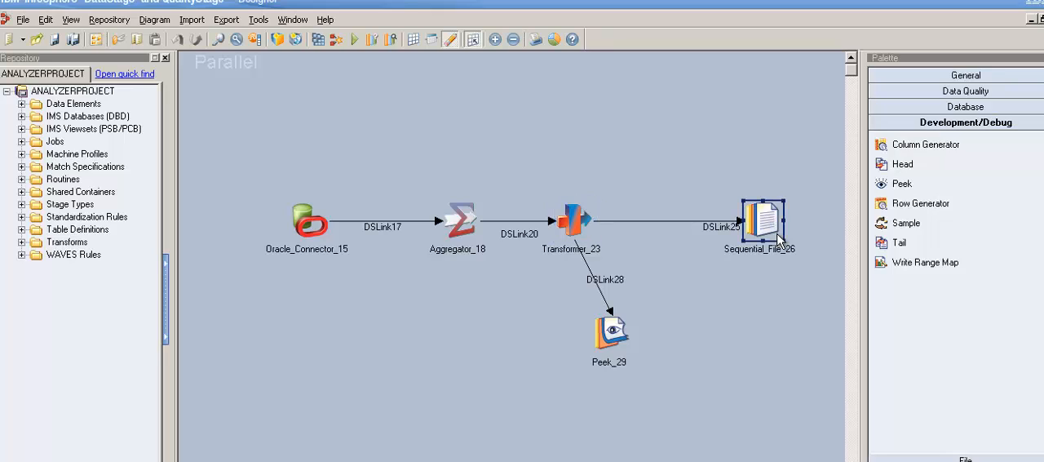
left_click(585, 226)
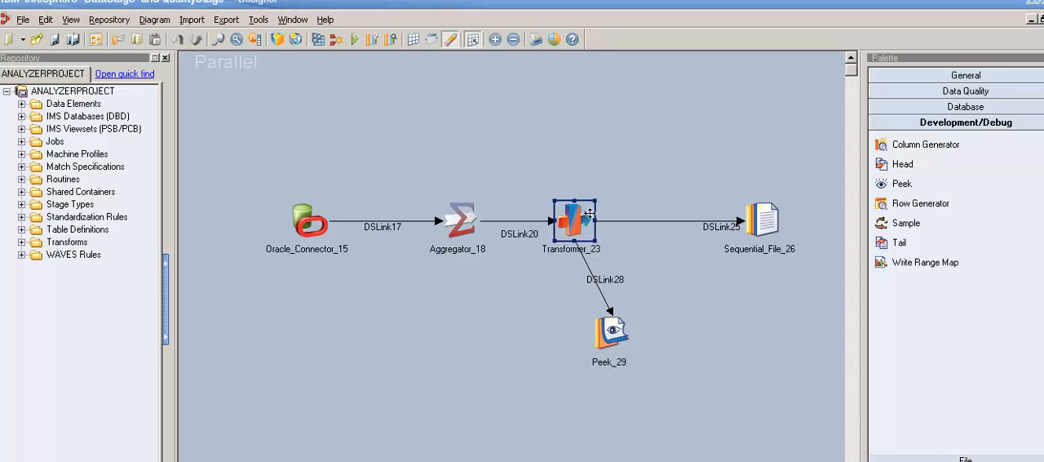
left_click(770, 237)
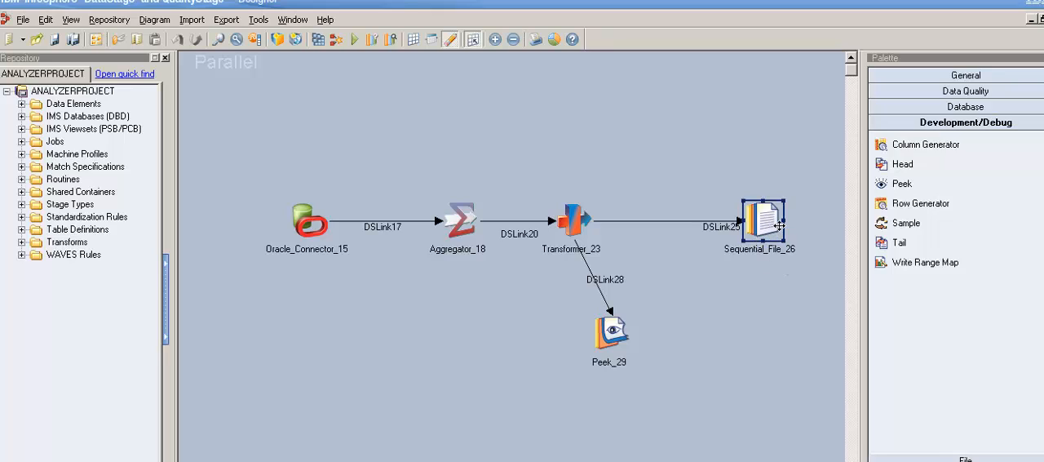
left_click(583, 231)
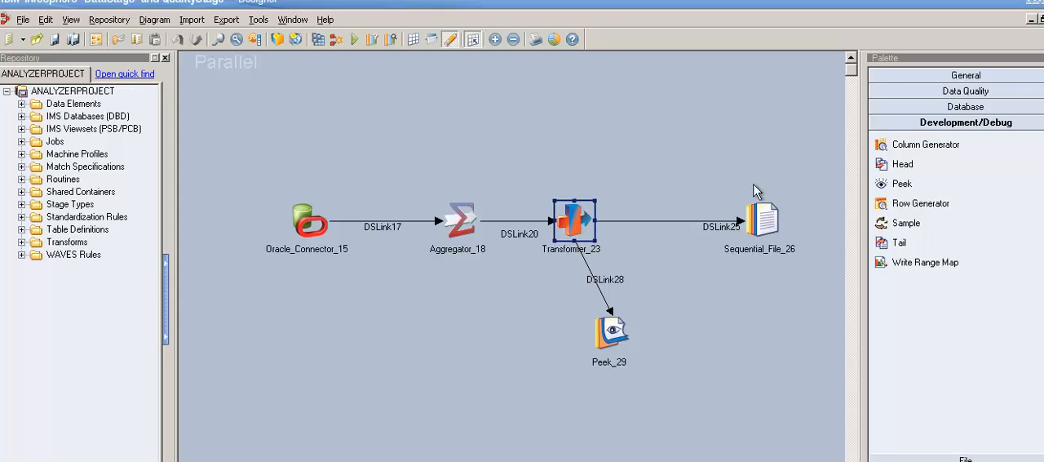
left_click(775, 232)
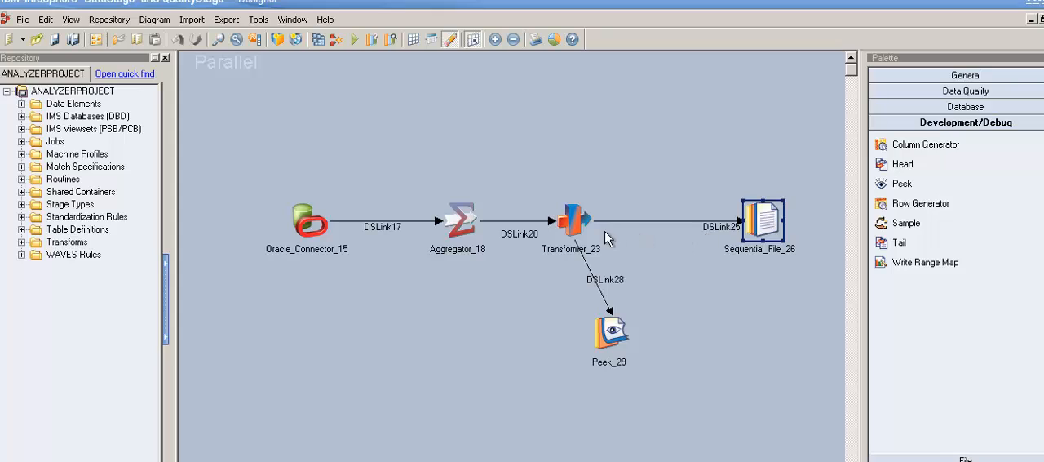
left_click(773, 241)
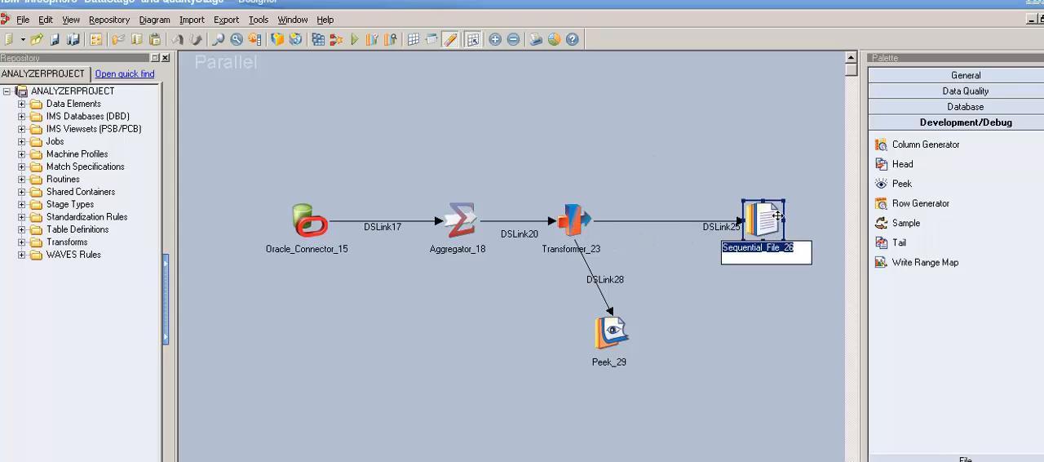
left_click(688, 295)
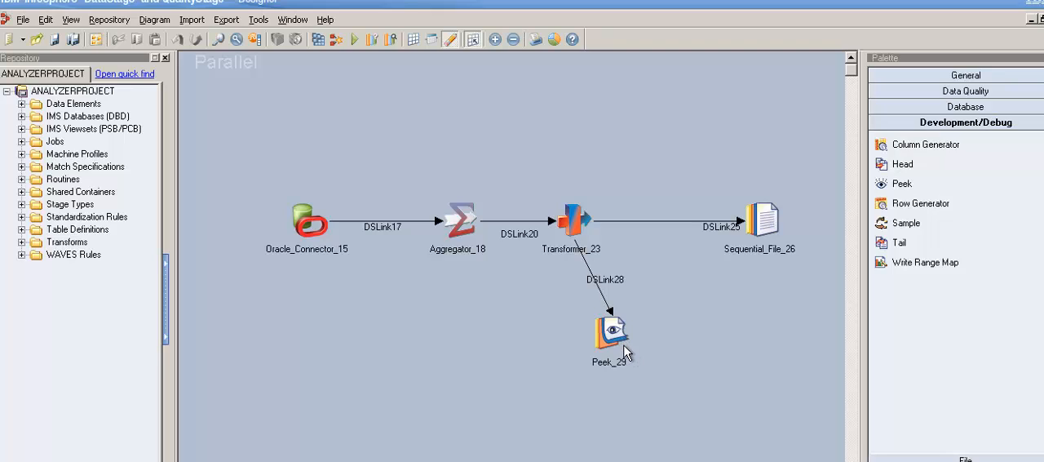
Review the Number of Records (Per Partition) and Peek All Input Columns properties of Peek_29, leaving the stage without changes
left_click(625, 347)
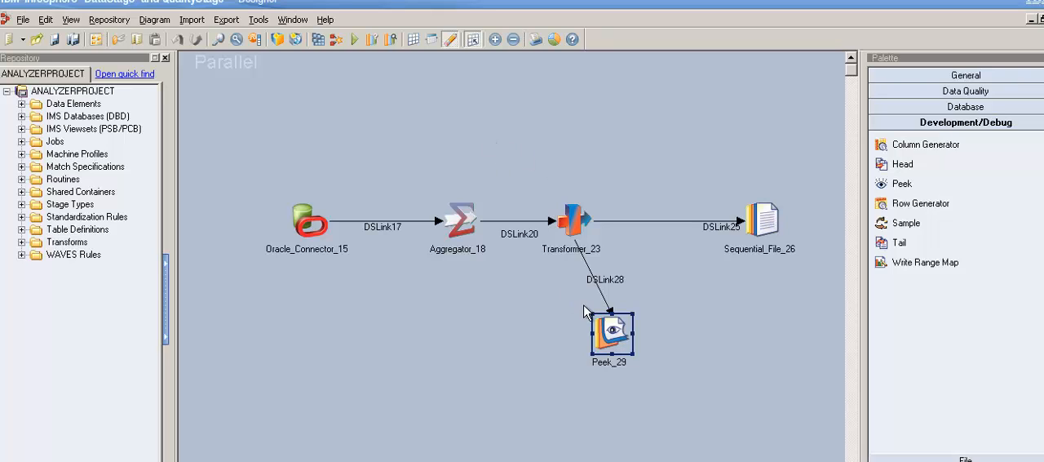
double_click(630, 340)
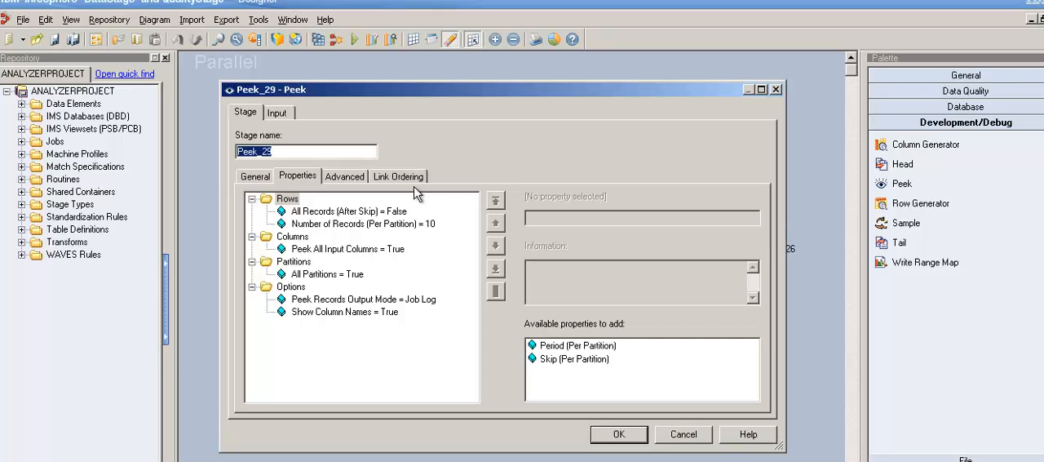
left_click(412, 226)
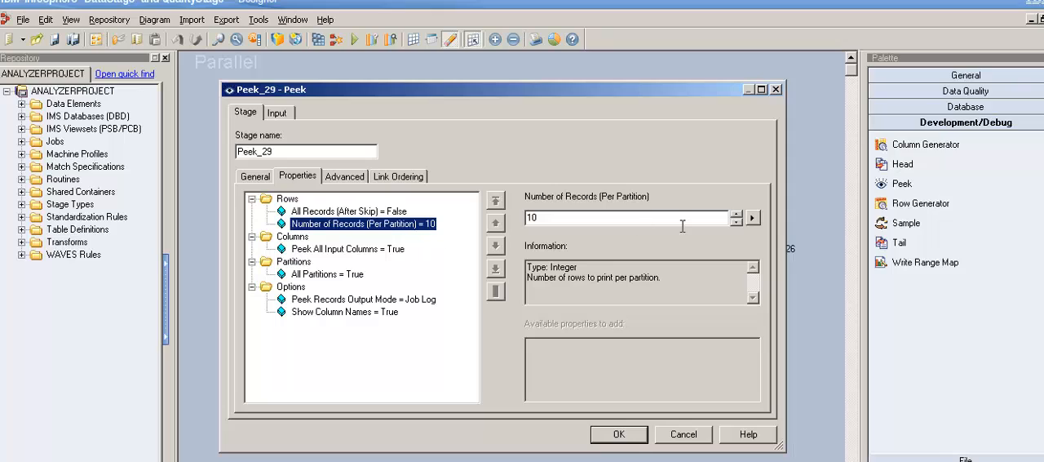
left_click(584, 220)
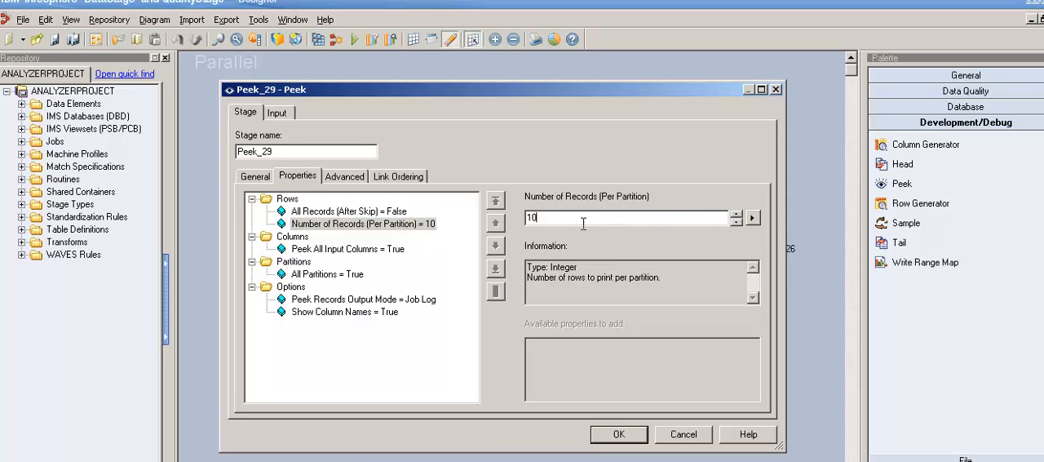
left_click(383, 251)
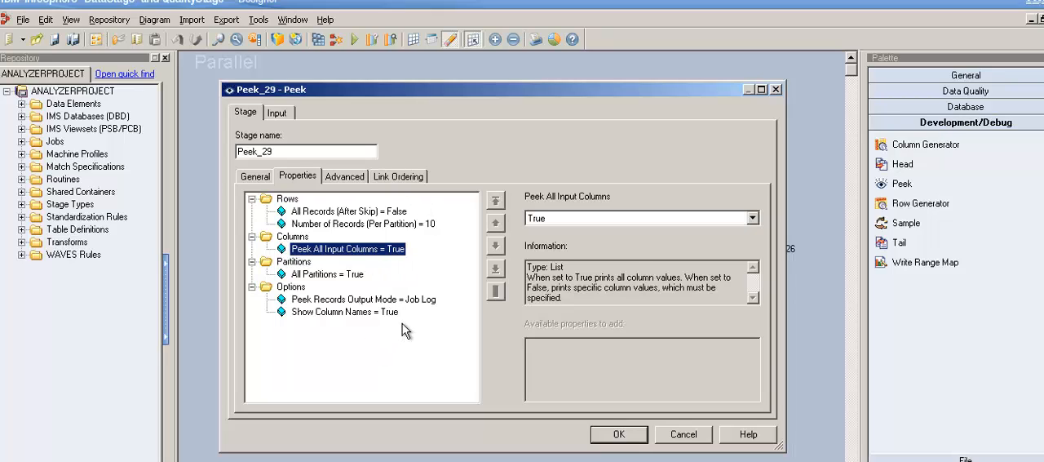
left_click(692, 436)
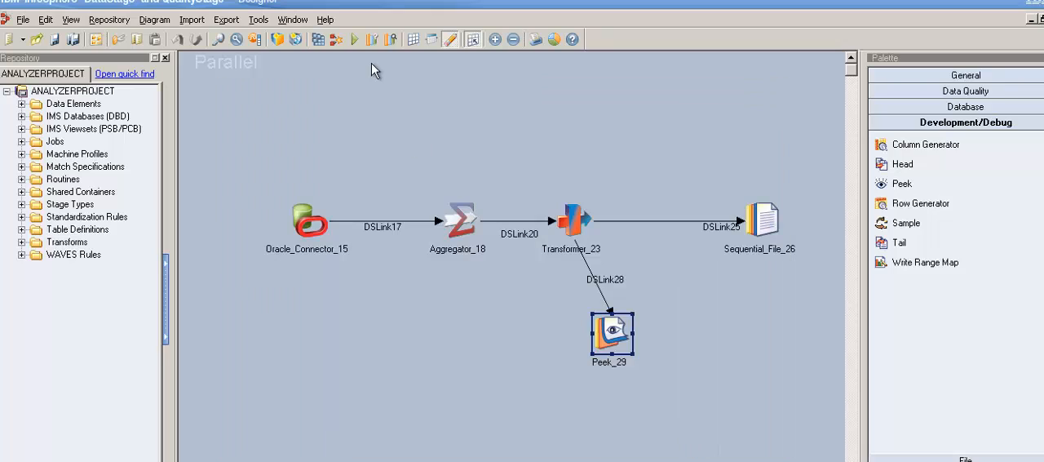
Compile the modified Aggregator job and run it with the predefined Oracle_Details parameters
left_click(355, 39)
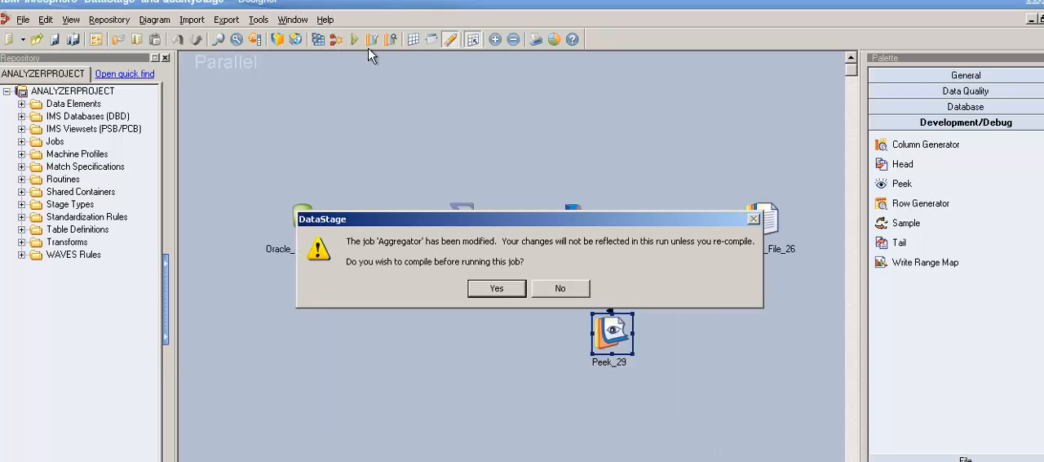
left_click(498, 289)
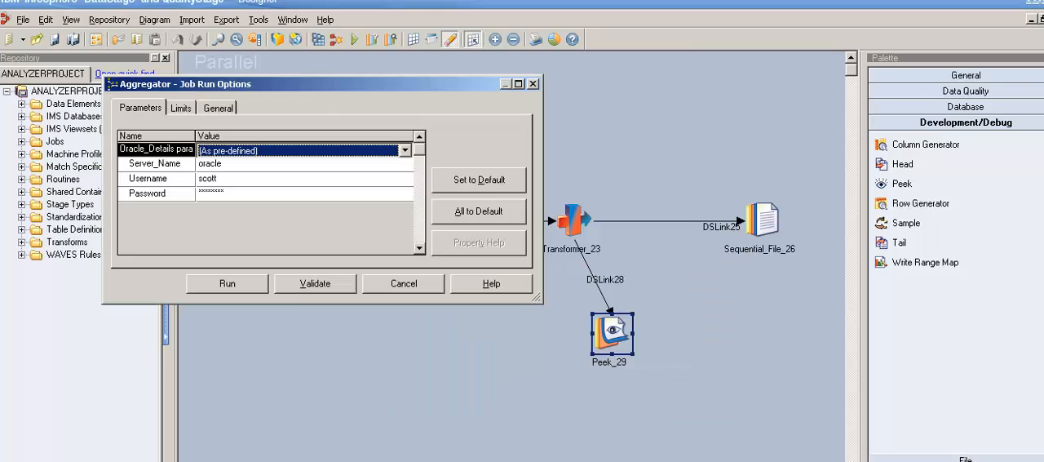
left_click(222, 287)
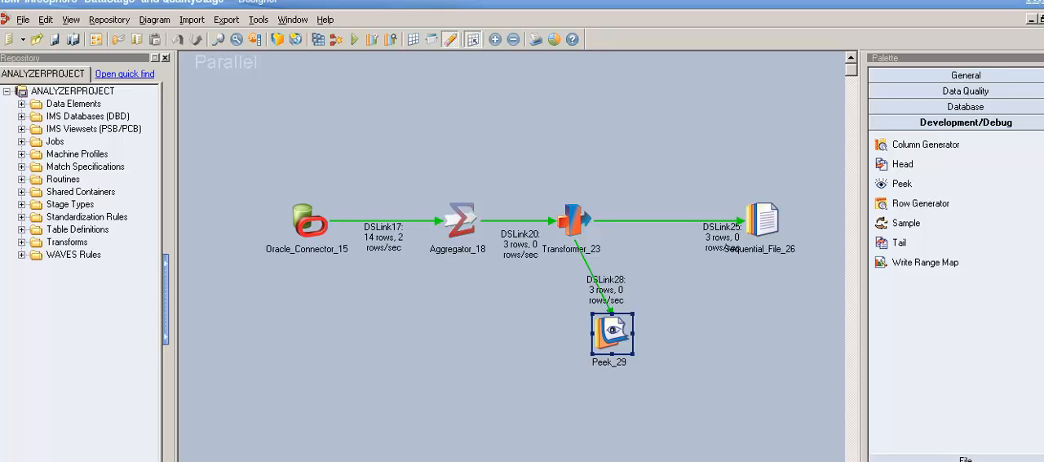
Check the row counts on each link, moving the DSLink25 and DSLink28 labels clear of the stages and link line
left_click(388, 245)
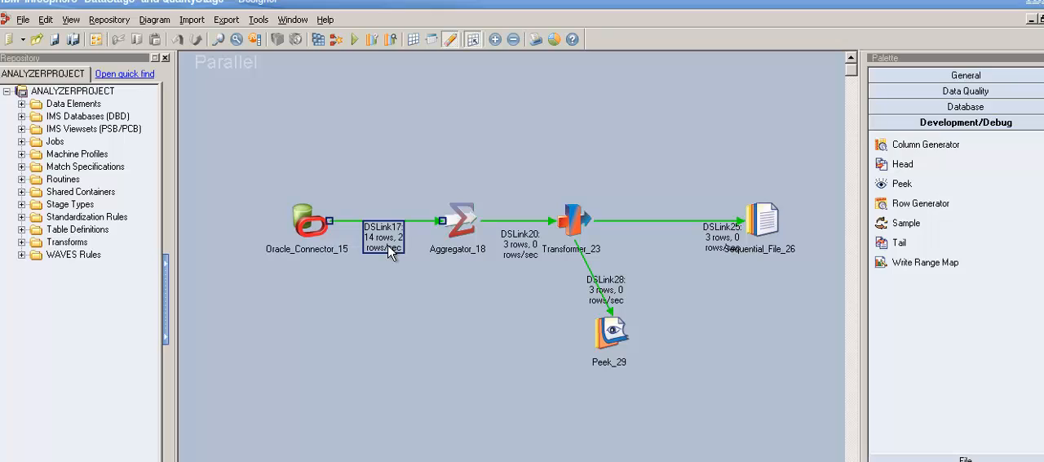
left_click(535, 254)
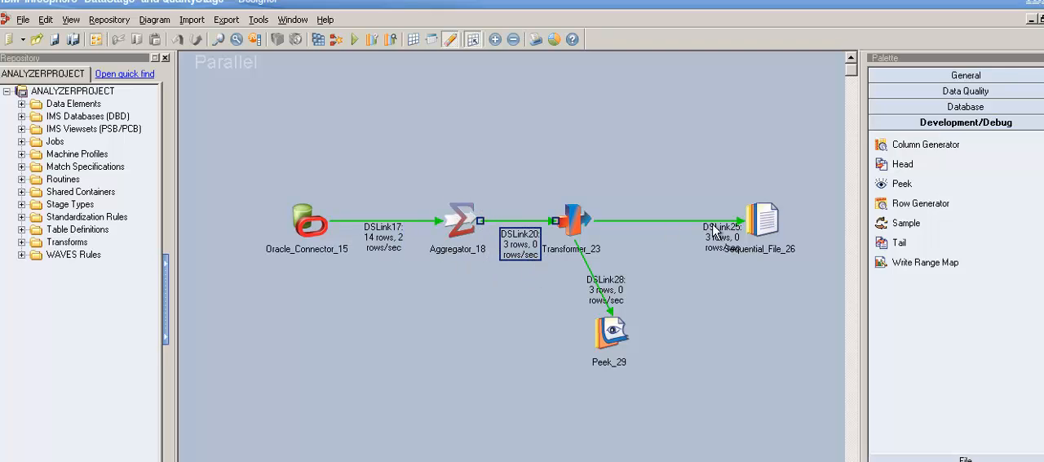
left_click_drag(727, 238, 688, 198)
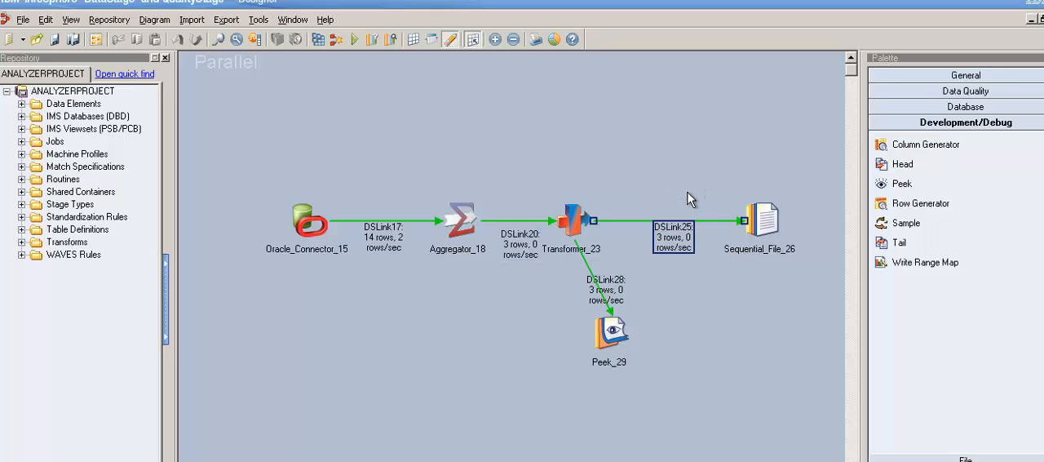
left_click(620, 304)
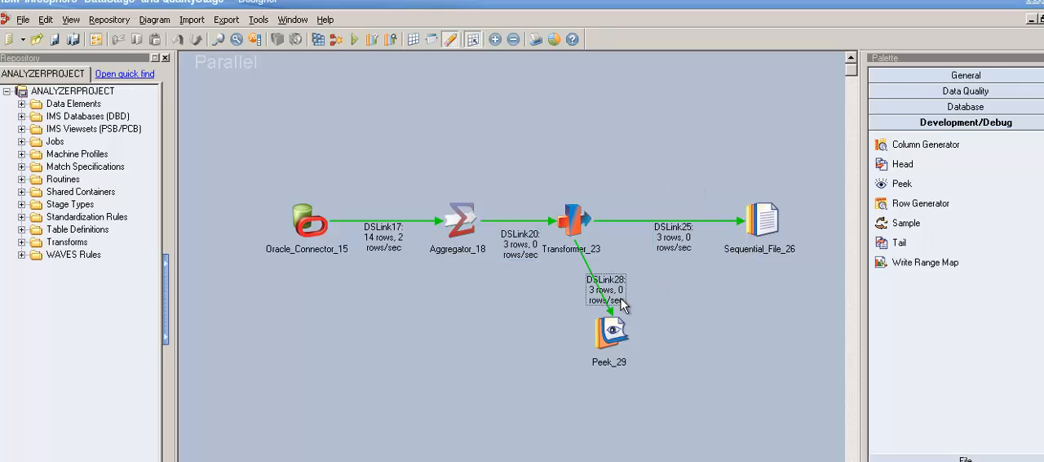
left_click_drag(621, 304, 571, 309)
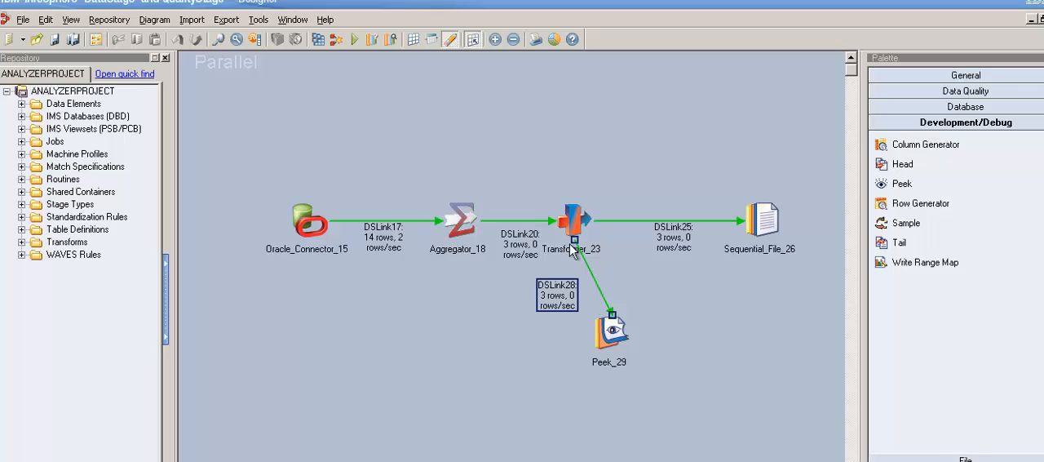
Check the Peek Records Output Mode property of Peek_29 and close the stage without changes
double_click(618, 341)
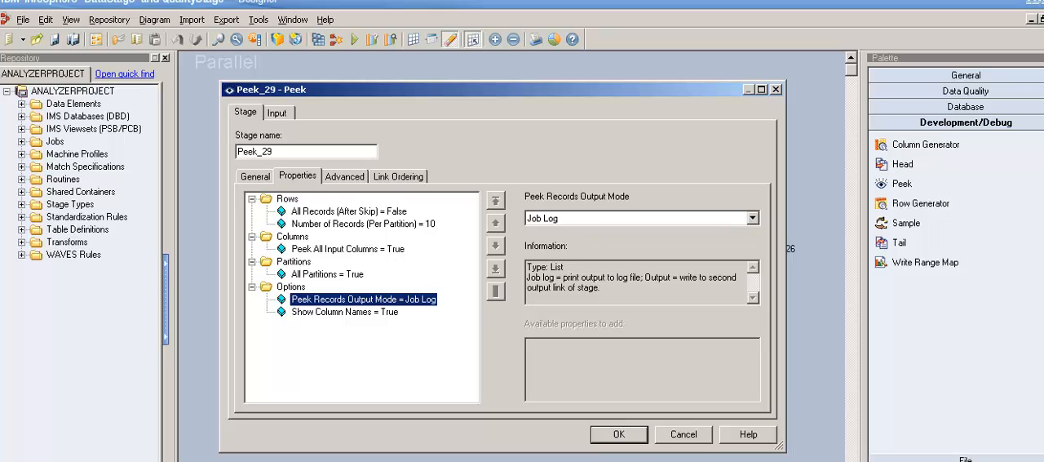
left_click(700, 440)
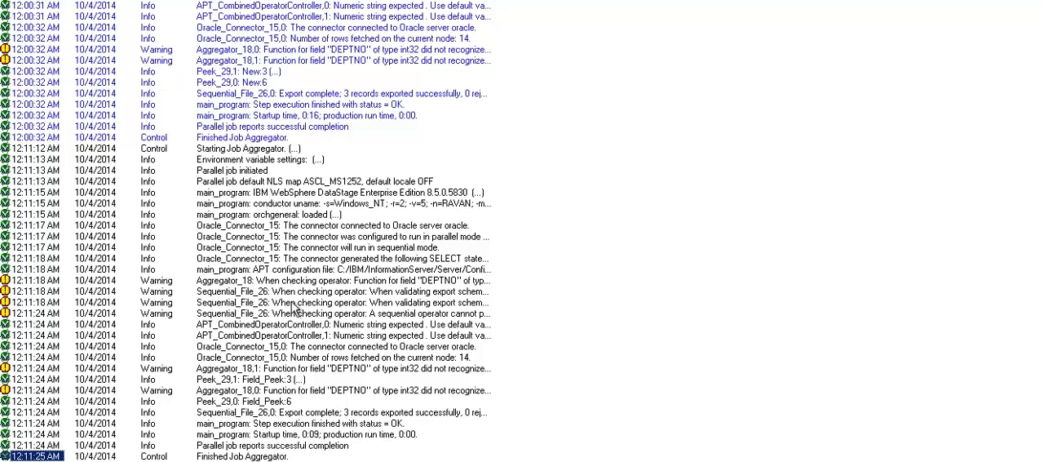
In the job log, examine the column name and values in the latest Peek_29,1 event's message, then close its details
left_click(244, 383)
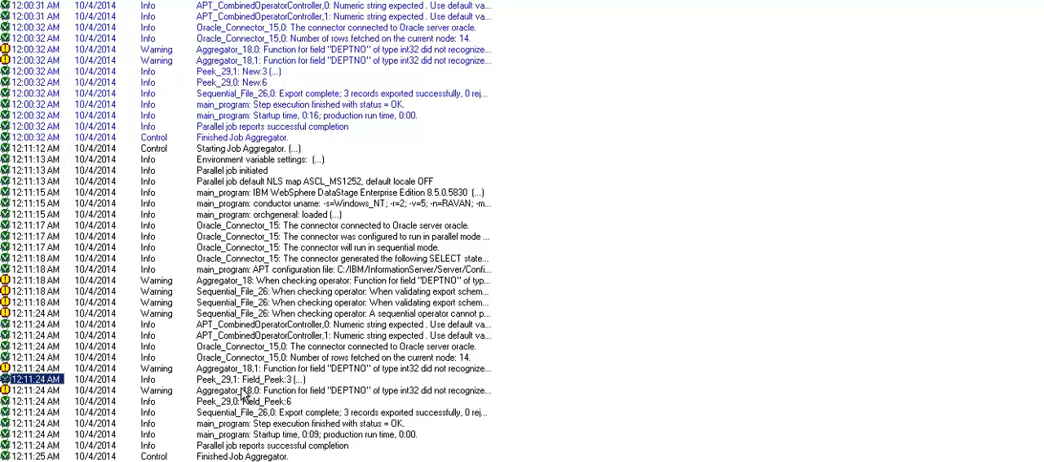
key("Return")
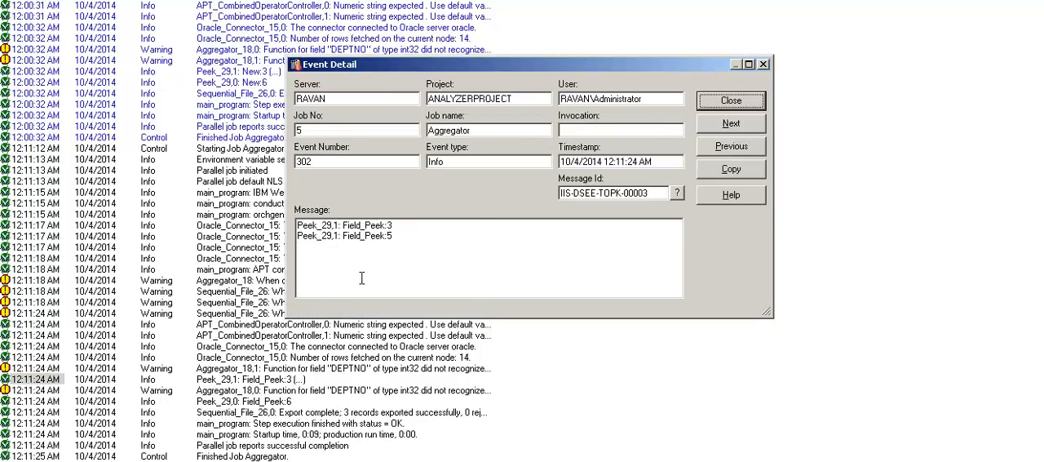
left_click(412, 245)
left_click_drag(353, 241, 391, 242)
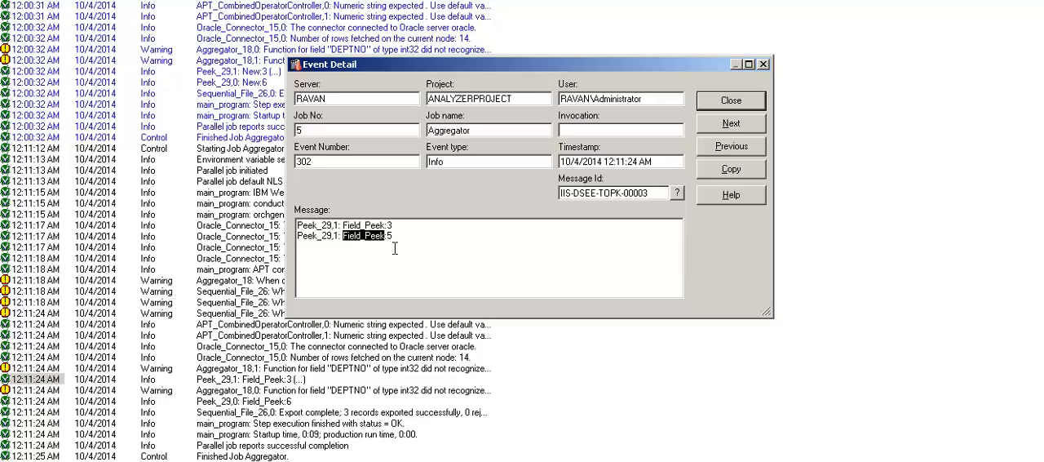
left_click(398, 245)
left_click_drag(399, 228, 360, 226)
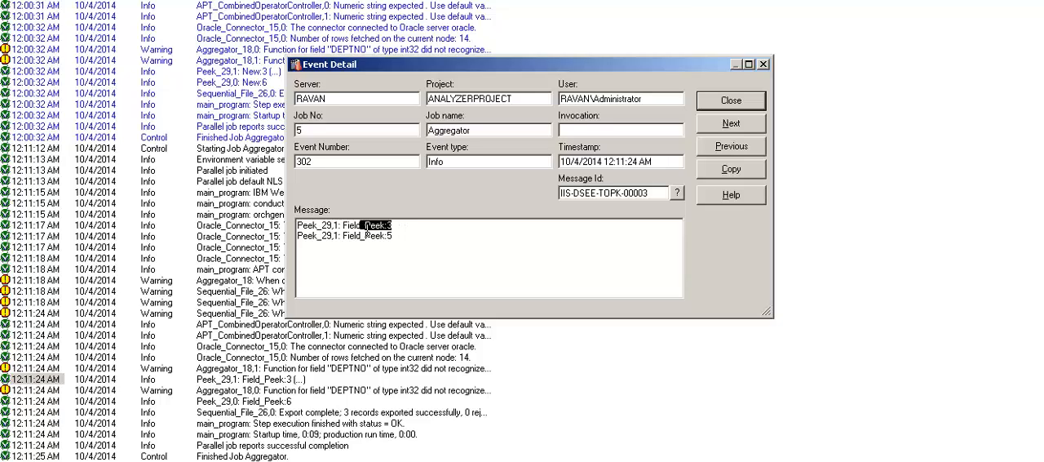
left_click(446, 246)
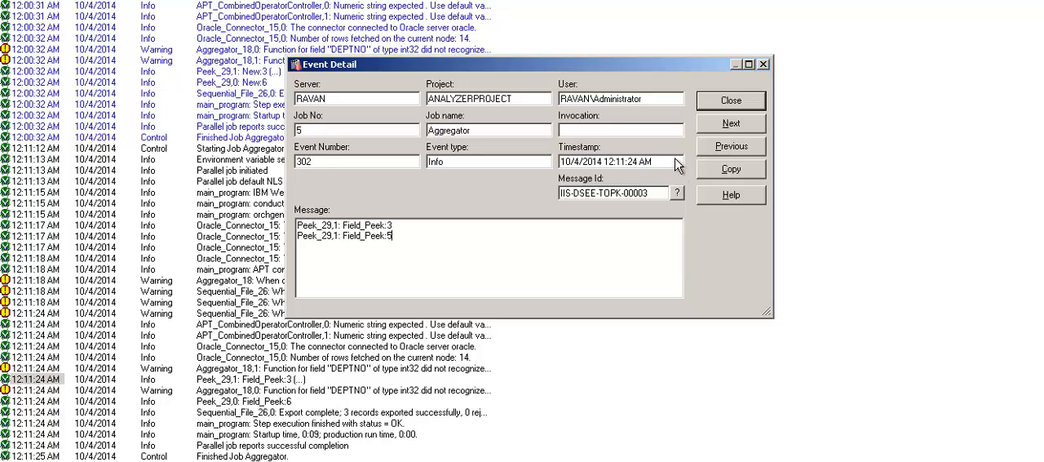
left_click(722, 104)
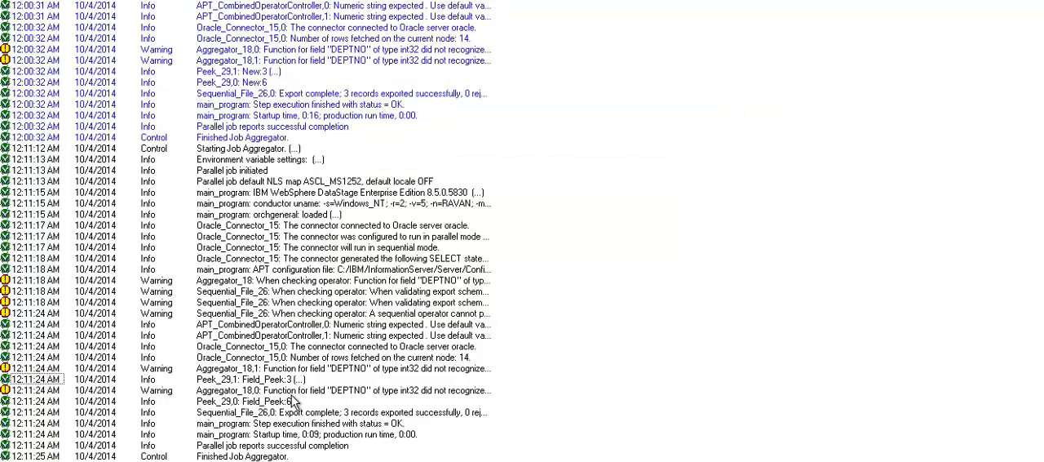
Compare the event details of the latest Peek_29,1 and Peek_29,0 log entries, closing each one after reading
left_click(228, 405)
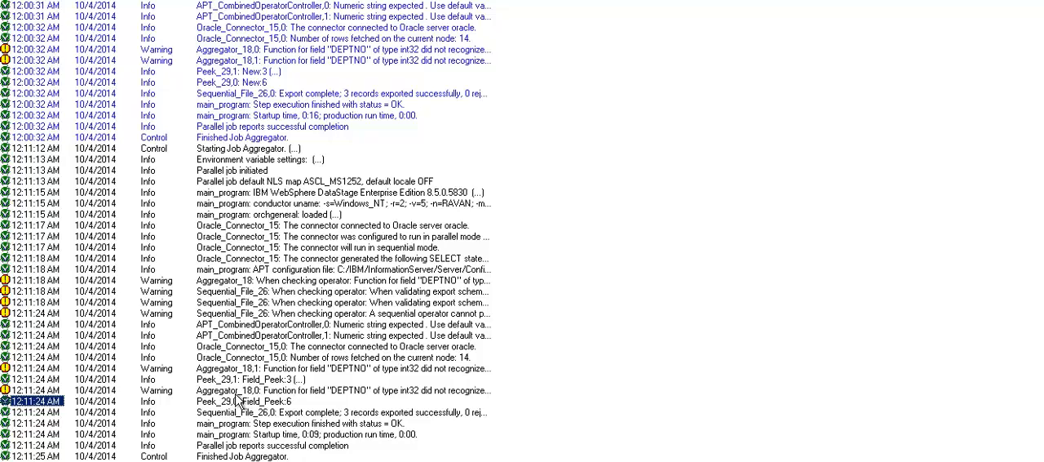
key("Up")
key("Up")
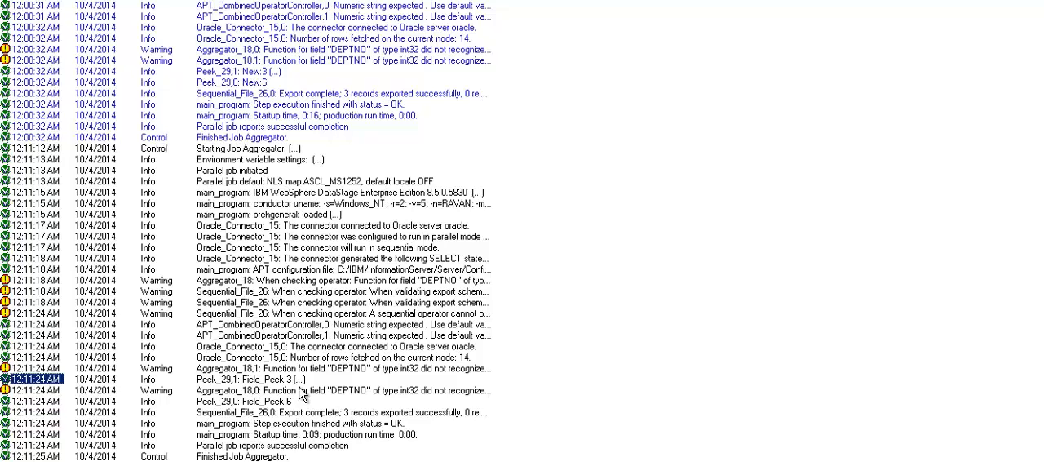
key("Return")
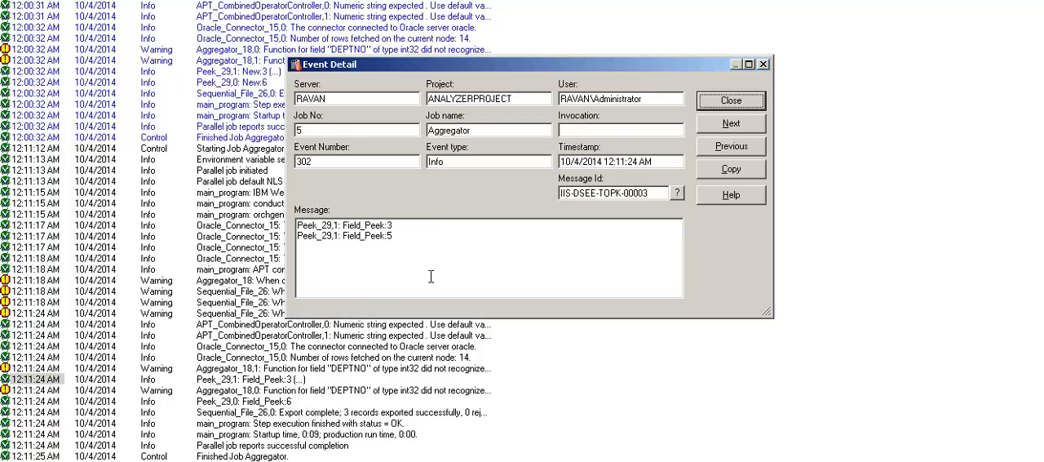
left_click(731, 101)
double_click(276, 406)
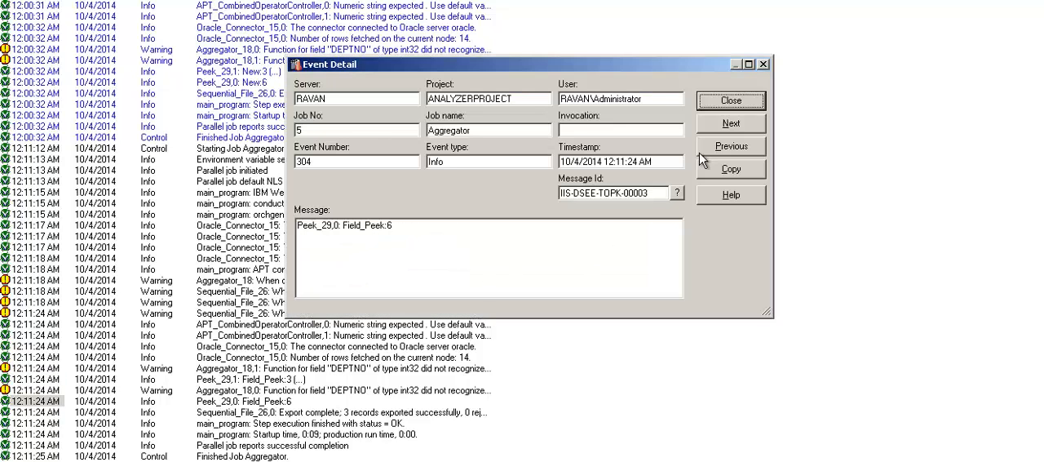
left_click(739, 104)
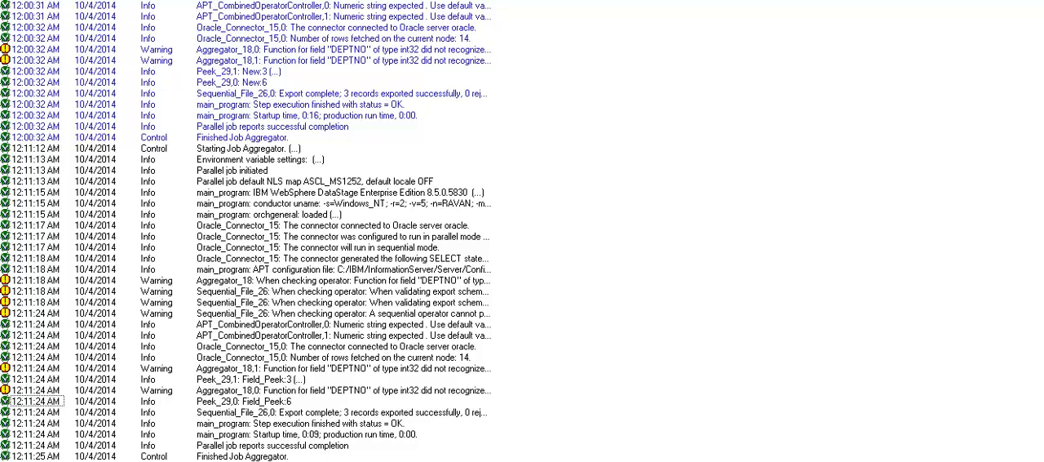
Reopen the latest Peek_29,1 log event and highlight the Field_Peek values across both message lines
double_click(267, 398)
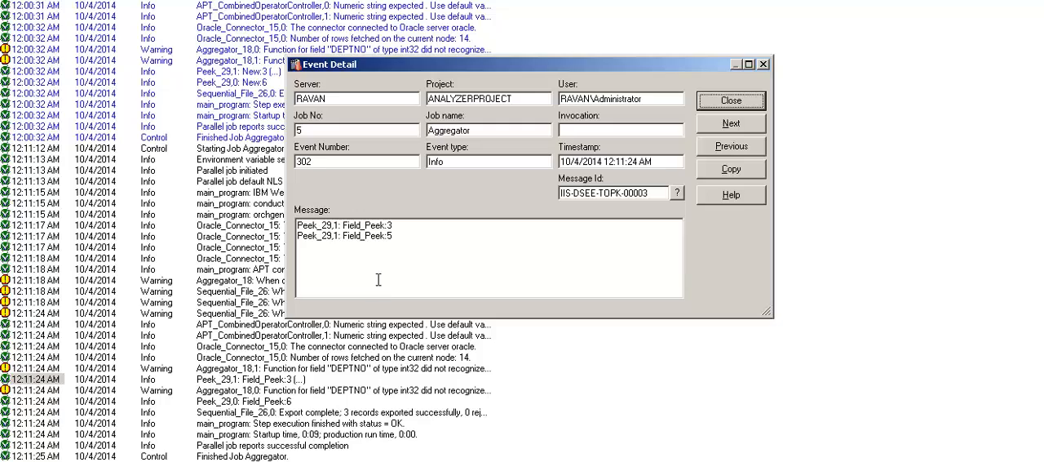
left_click_drag(406, 244, 367, 226)
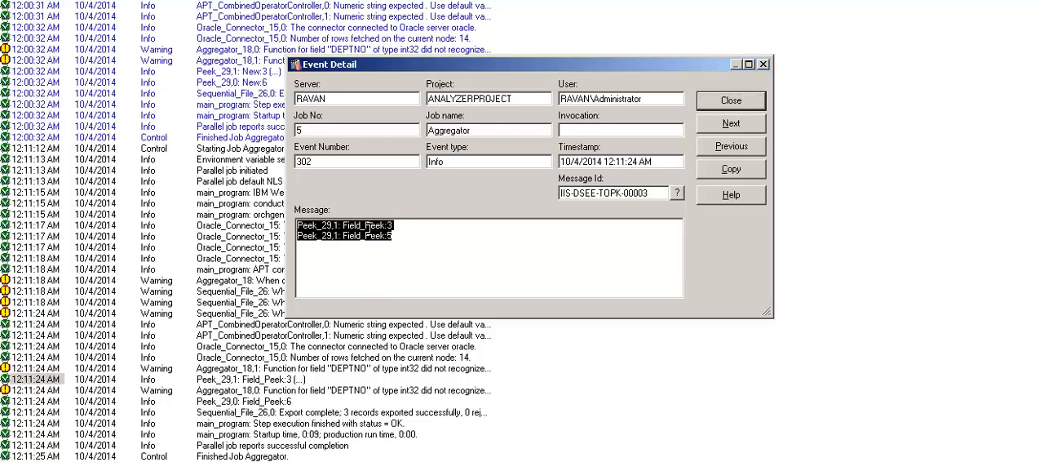
Read the second message line in the latest Peek_29,1 log event and close its details
left_click(423, 228)
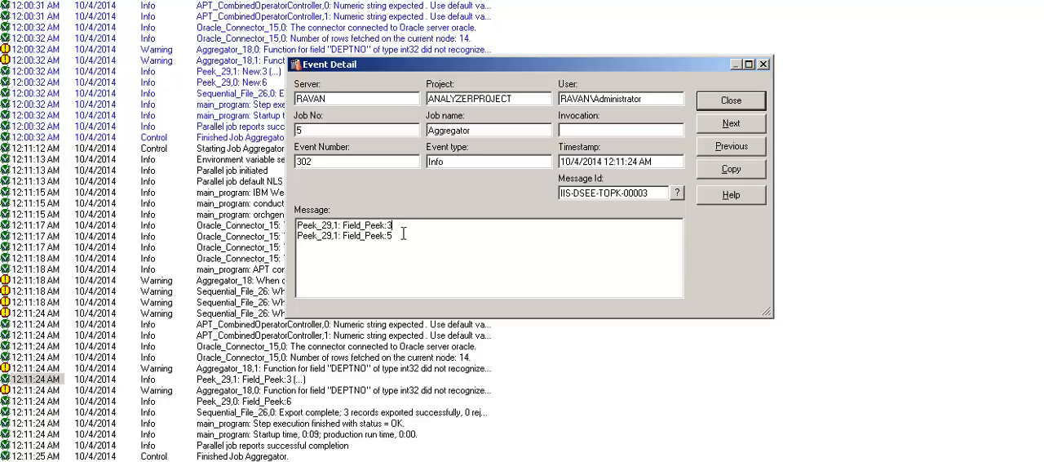
left_click_drag(397, 235, 394, 235)
left_click(732, 101)
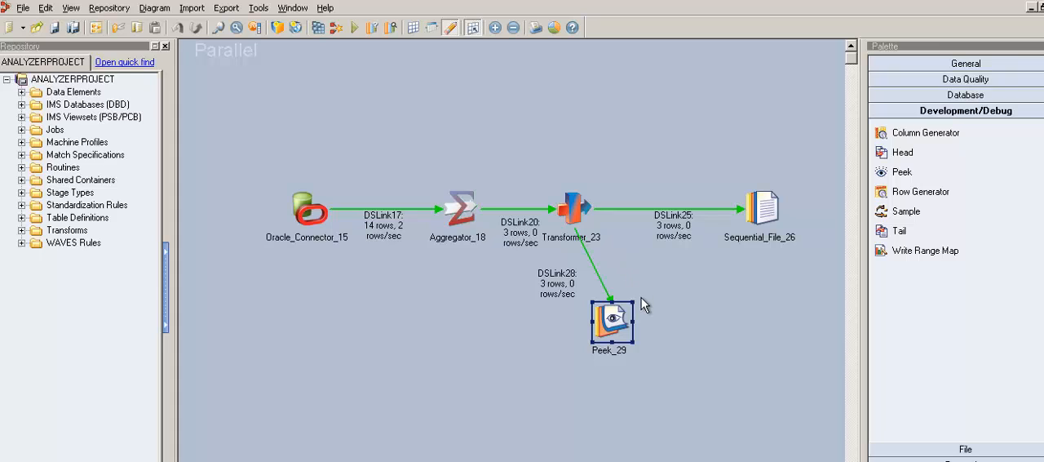
Draw an unattached output link upward from Transformer_23 and reposition the Transformer slightly higher on the canvas
right_click(623, 322)
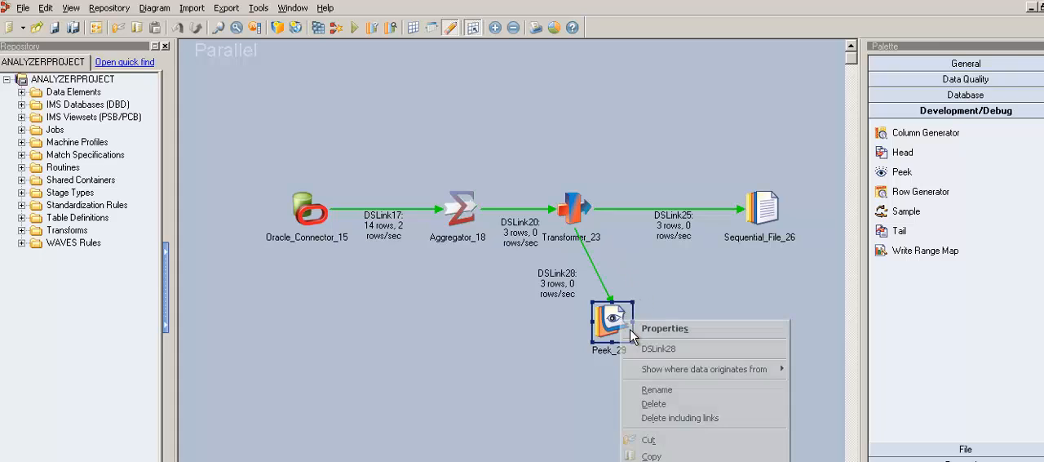
left_click(642, 244)
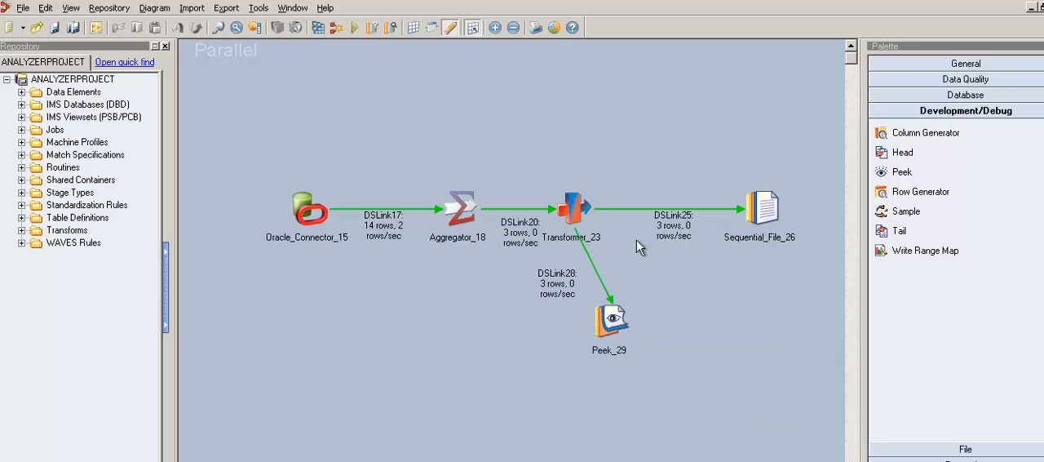
left_click(589, 214)
left_click_drag(589, 213, 598, 106)
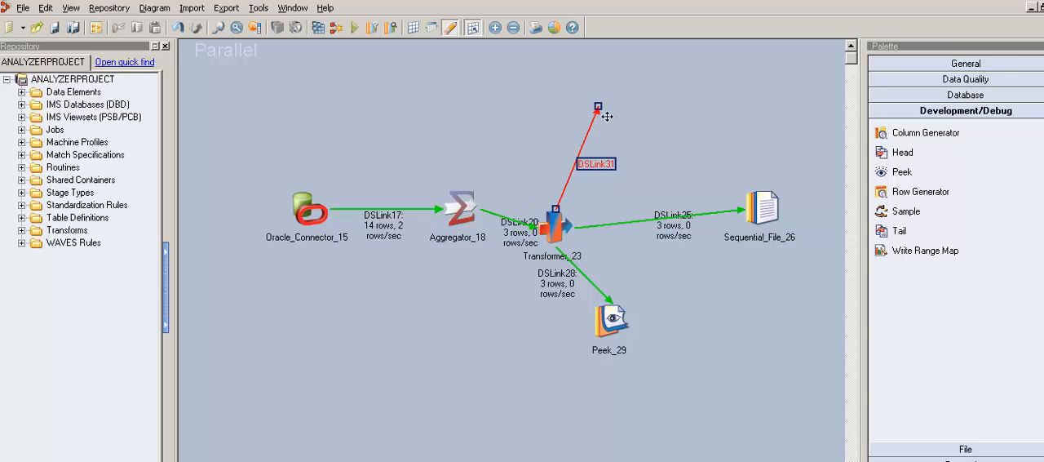
left_click(779, 220)
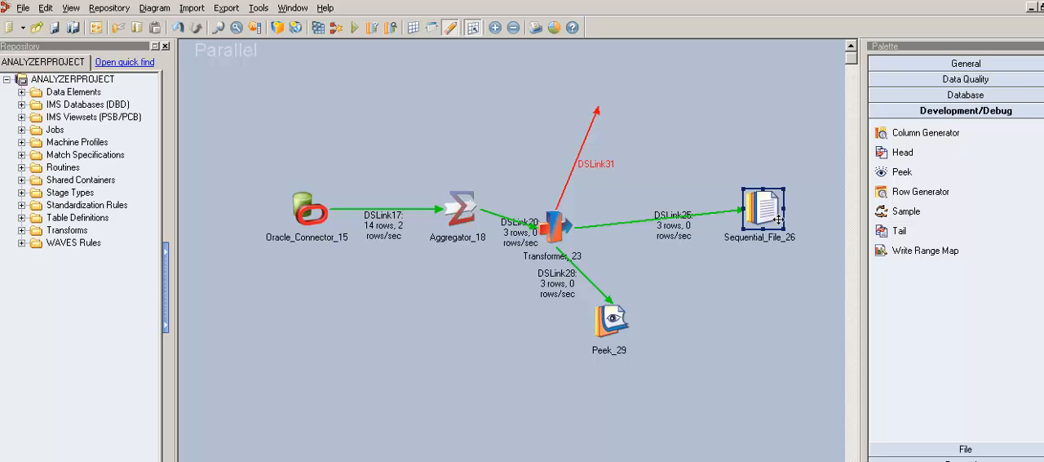
left_click(599, 109)
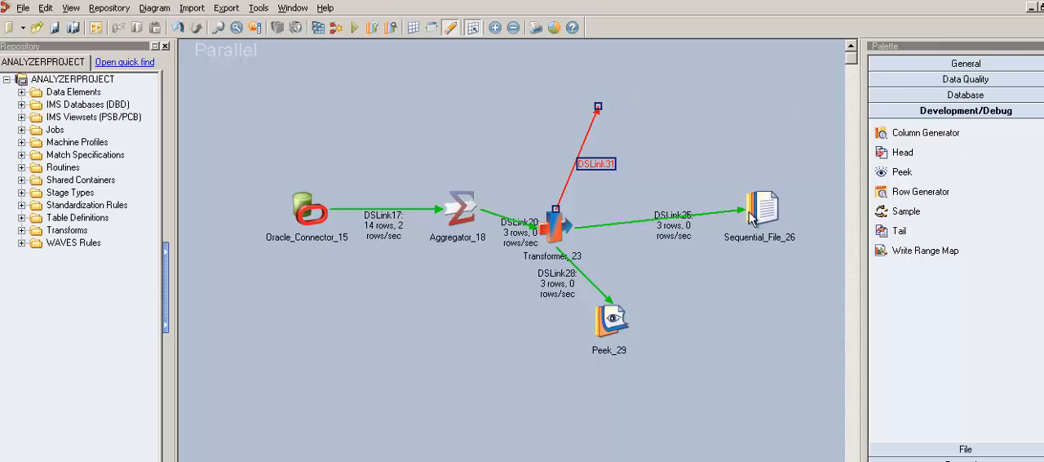
left_click_drag(566, 241, 577, 209)
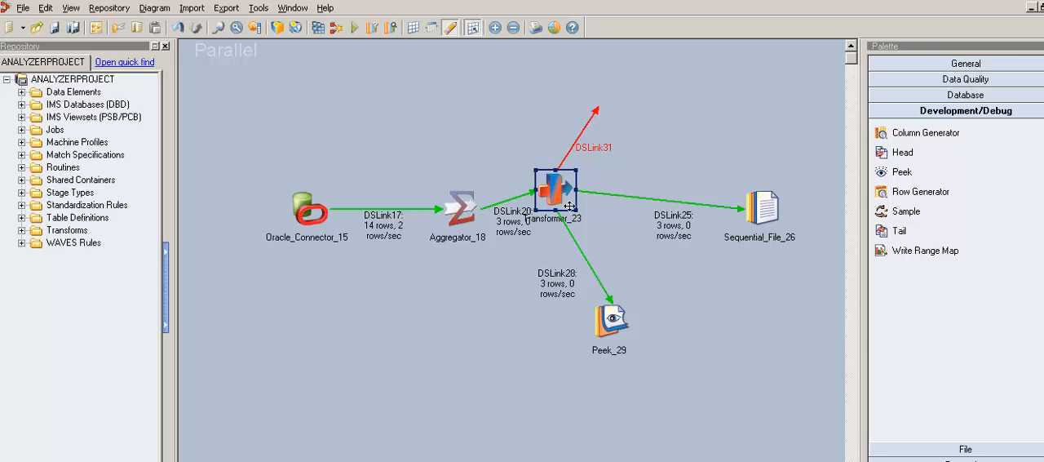
left_click(620, 336)
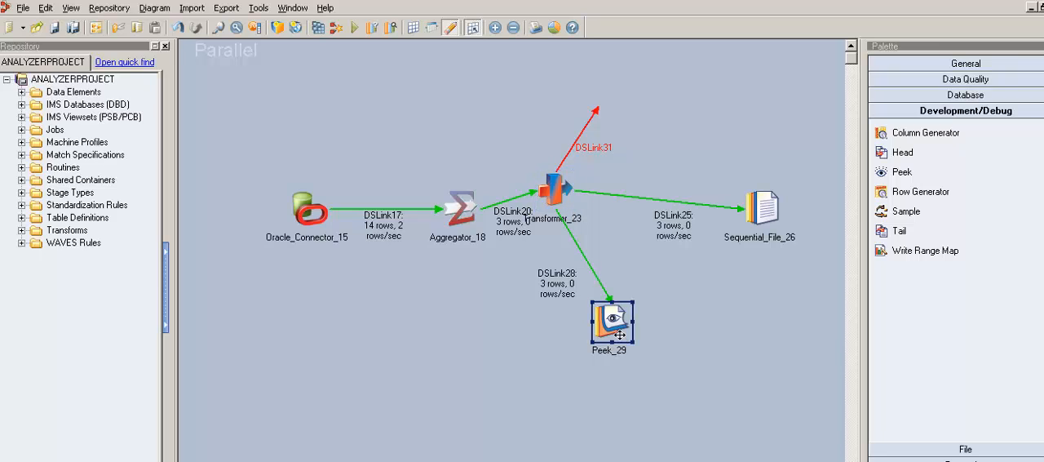
left_click(684, 401)
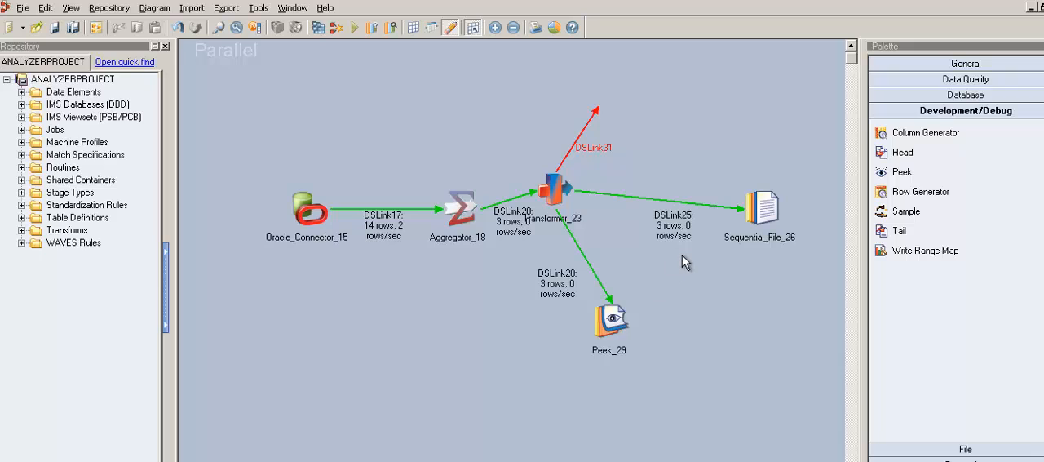
Draw two unattached output links from Peek_29, one going up and one going down
left_click(630, 333)
left_click_drag(630, 334, 663, 261)
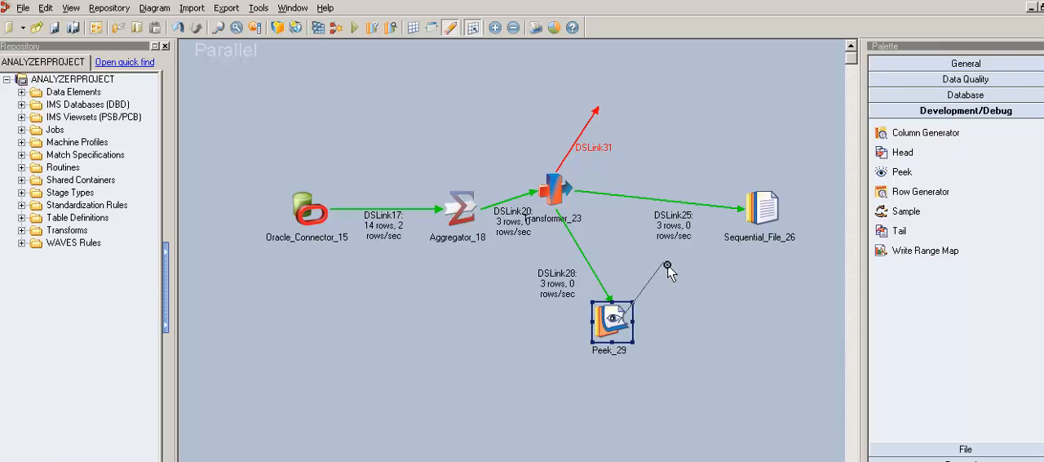
left_click_drag(675, 371, 678, 367)
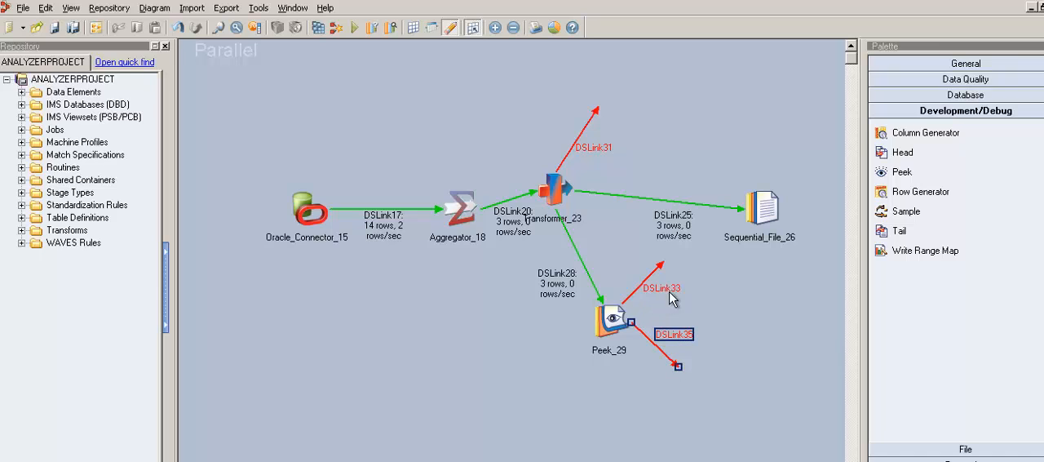
double_click(768, 214)
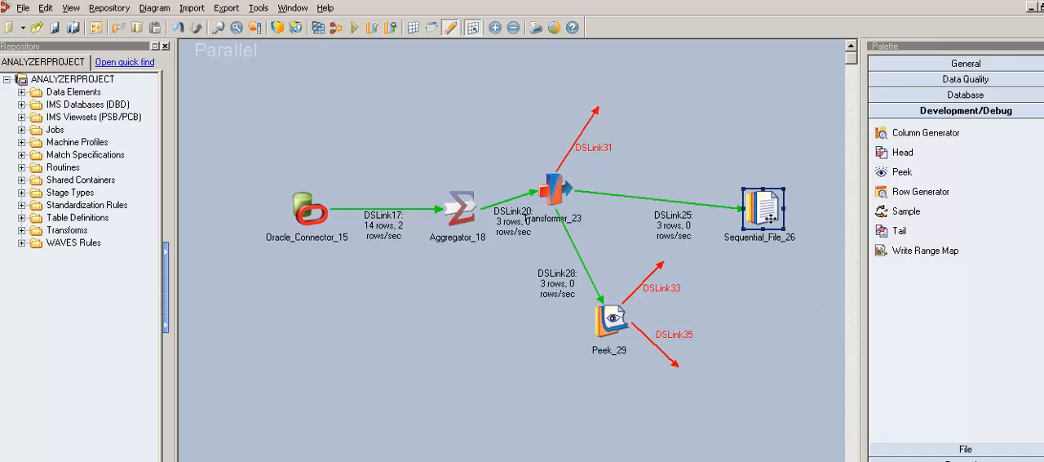
key("Delete")
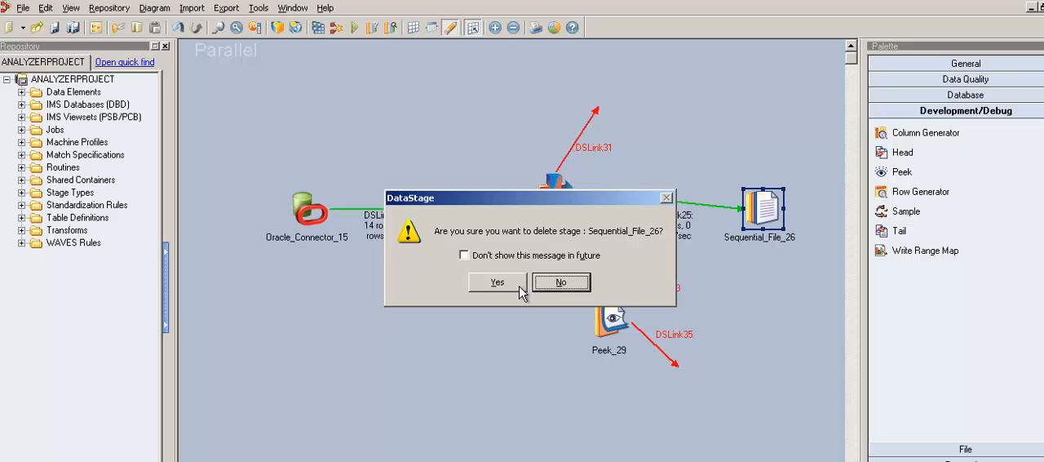
left_click(586, 288)
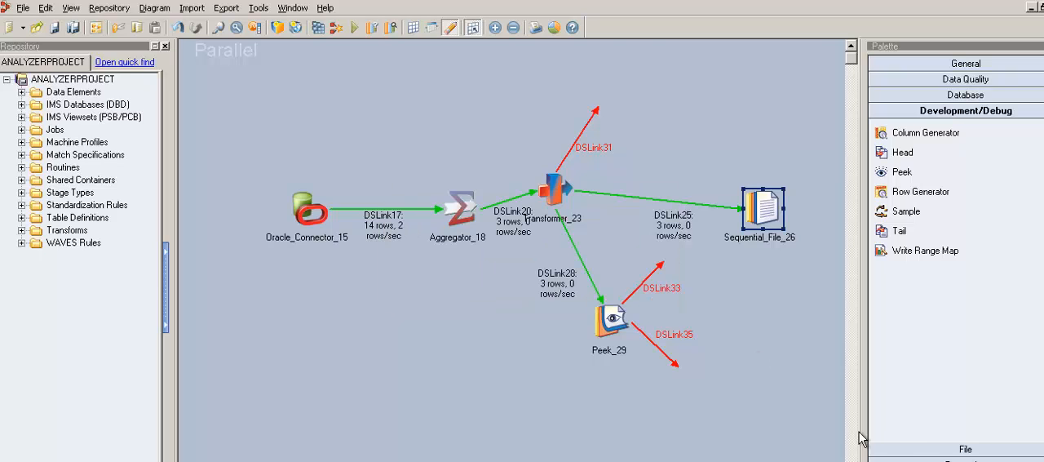
Attach a Sequential File stage to each of Peek_29's two output links and move both stages farther from the Peek stage
left_click(965, 448)
left_click(919, 207)
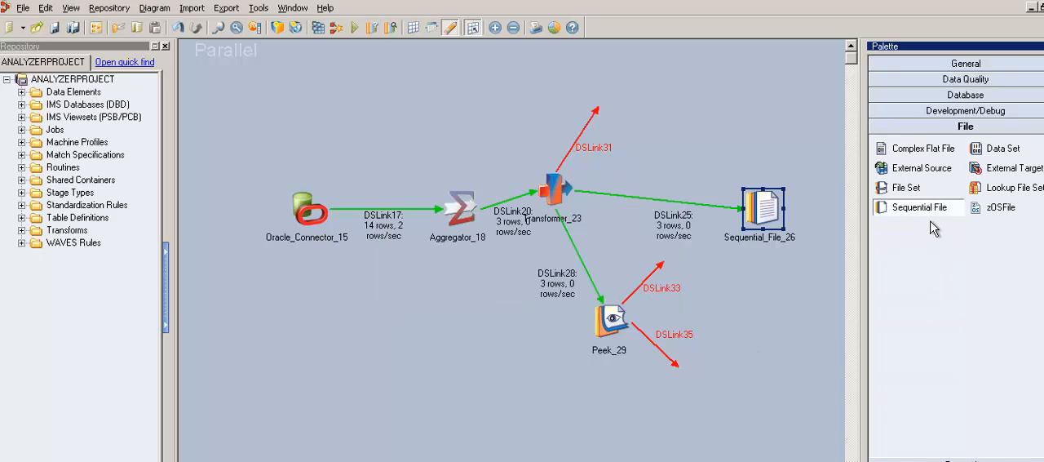
left_click(669, 258)
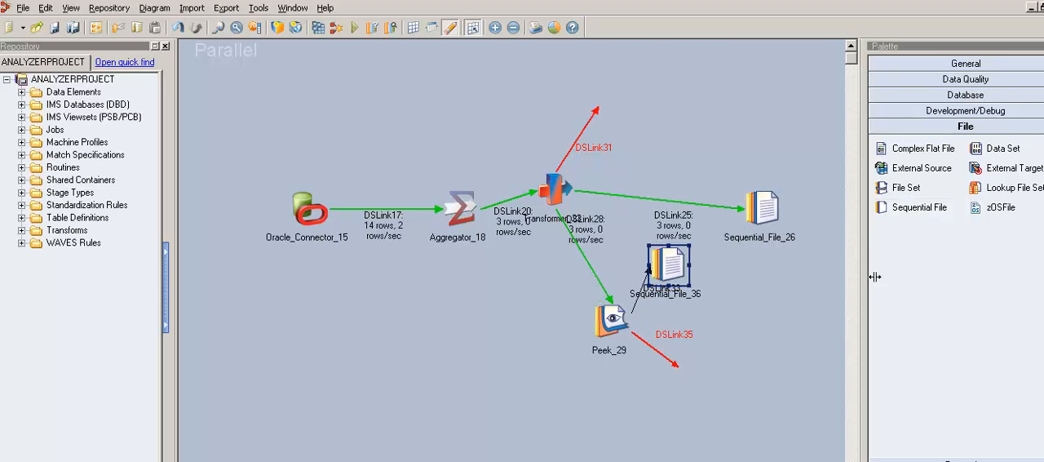
left_click_drag(917, 209, 674, 361)
left_click_drag(678, 278, 716, 279)
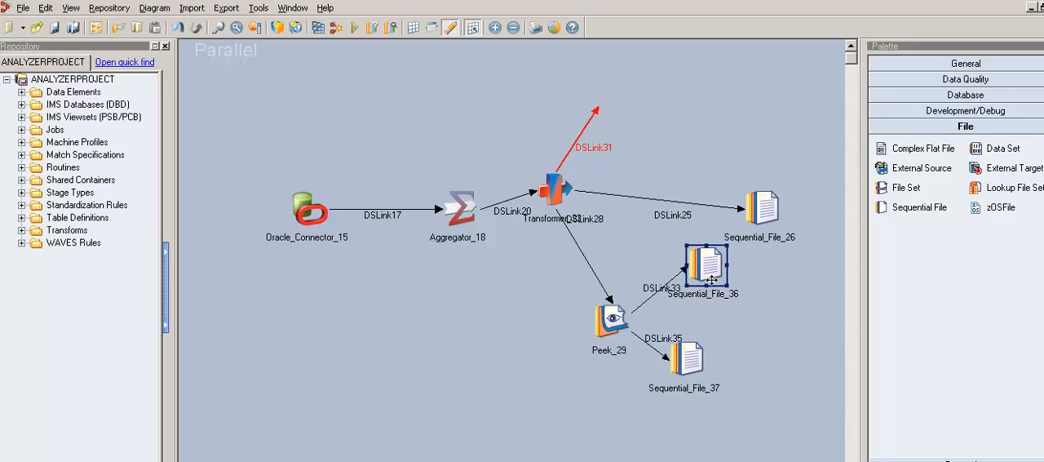
left_click_drag(691, 367, 730, 385)
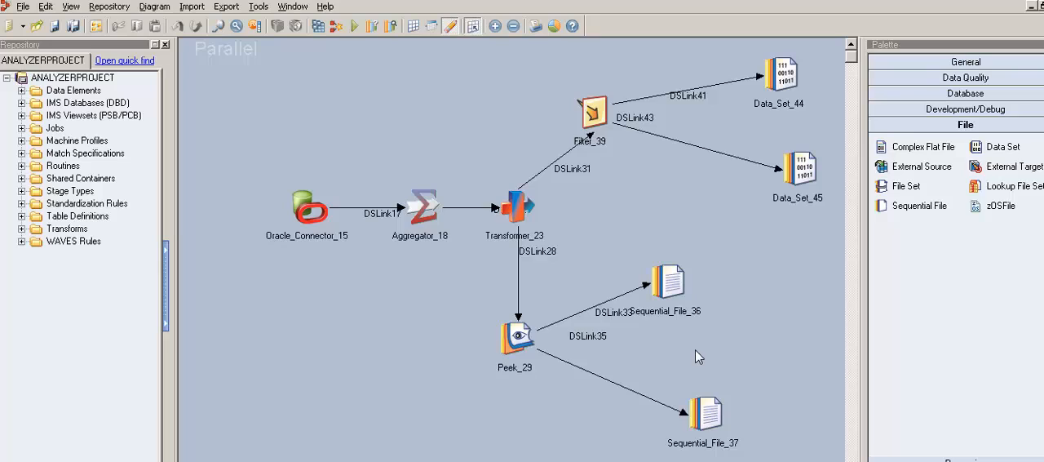
Review Peek_29's stage properties without changing them, and point out its two Sequential File targets
left_click(528, 346)
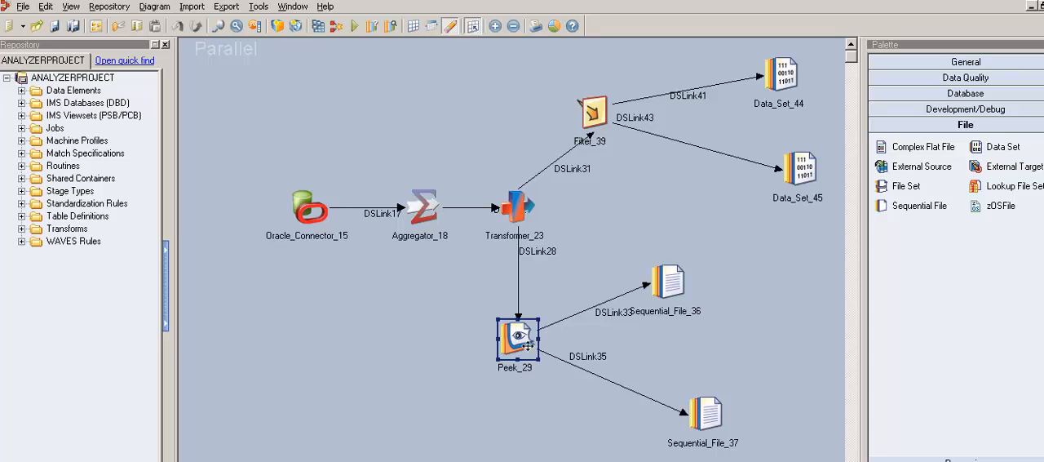
double_click(529, 346)
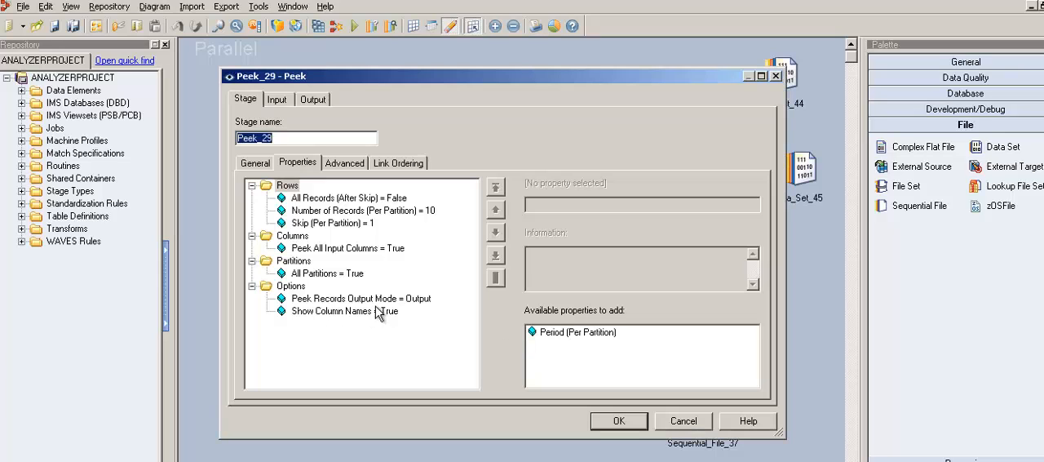
left_click(683, 421)
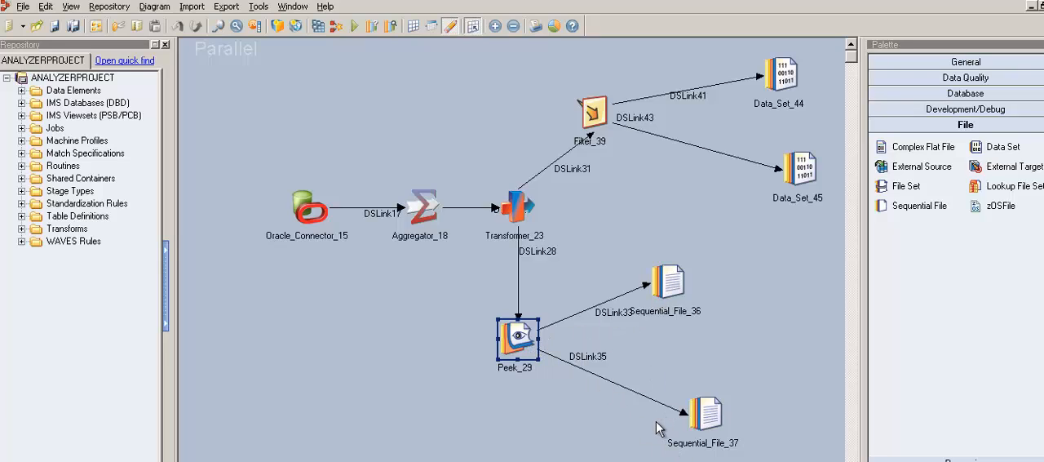
left_click(684, 292)
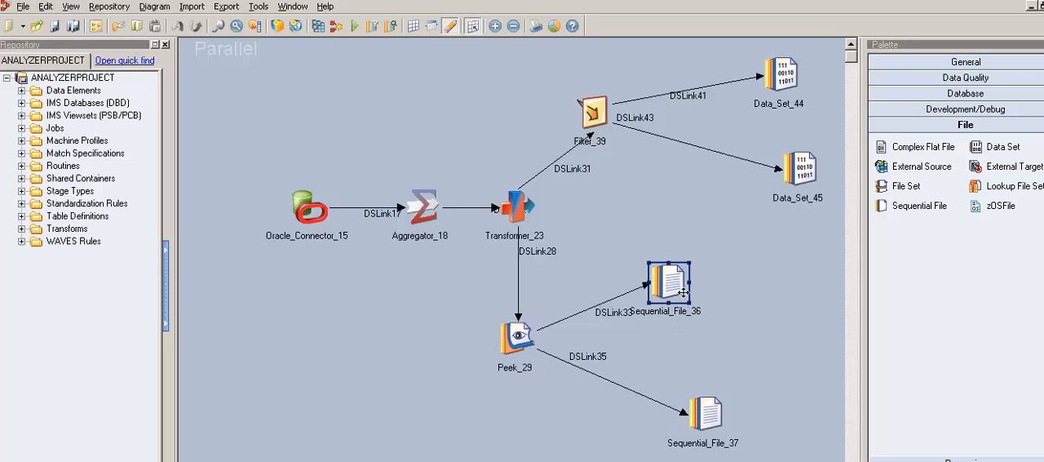
left_click(721, 422)
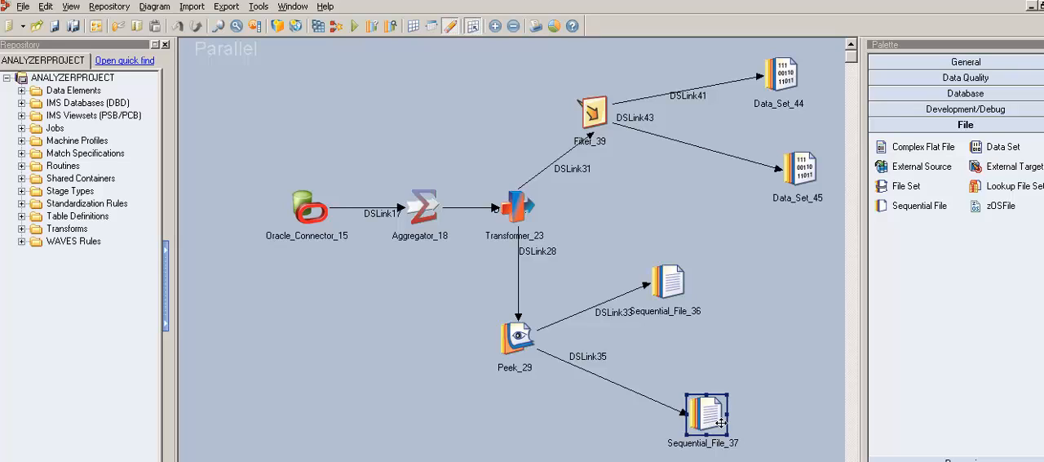
Examine the Skip (Per Partition) property of Peek_29 and close the stage without changes
double_click(519, 349)
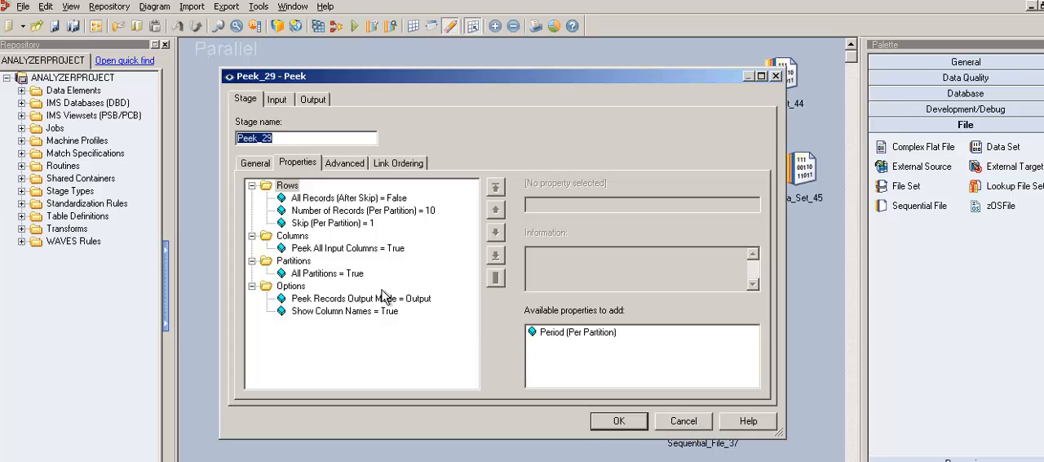
left_click(354, 226)
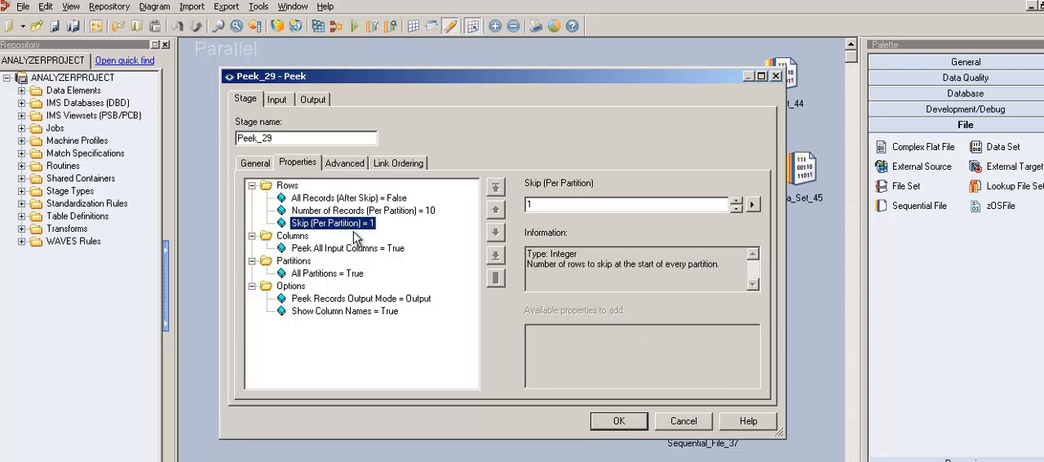
left_click(540, 209)
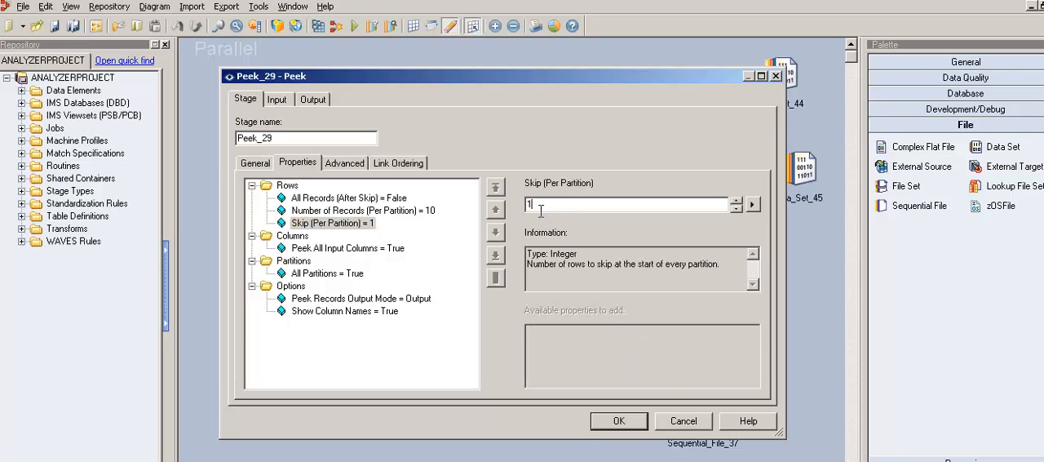
double_click(540, 207)
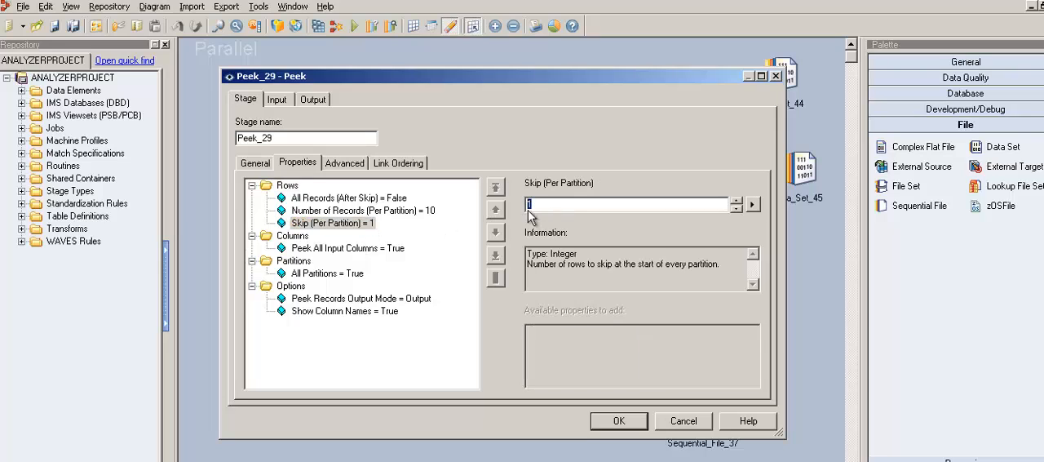
left_click(368, 228)
left_click(695, 428)
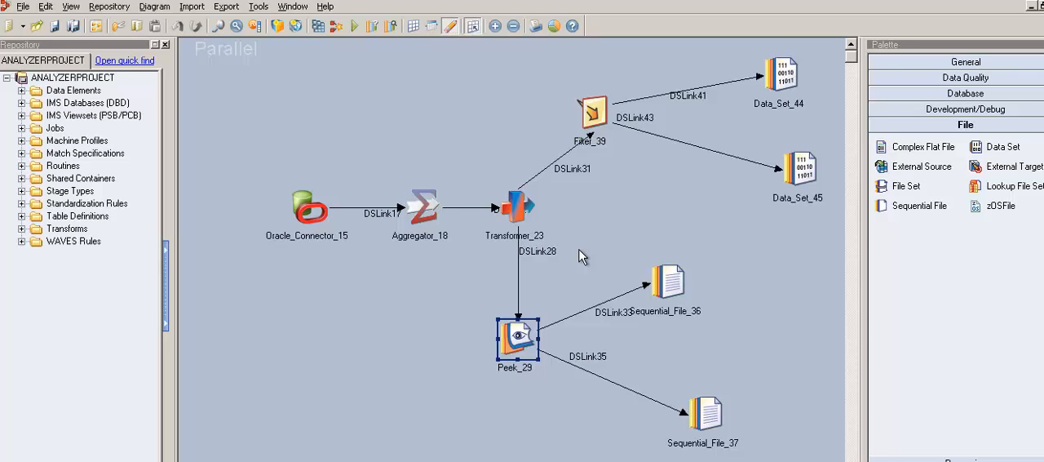
left_click(689, 301)
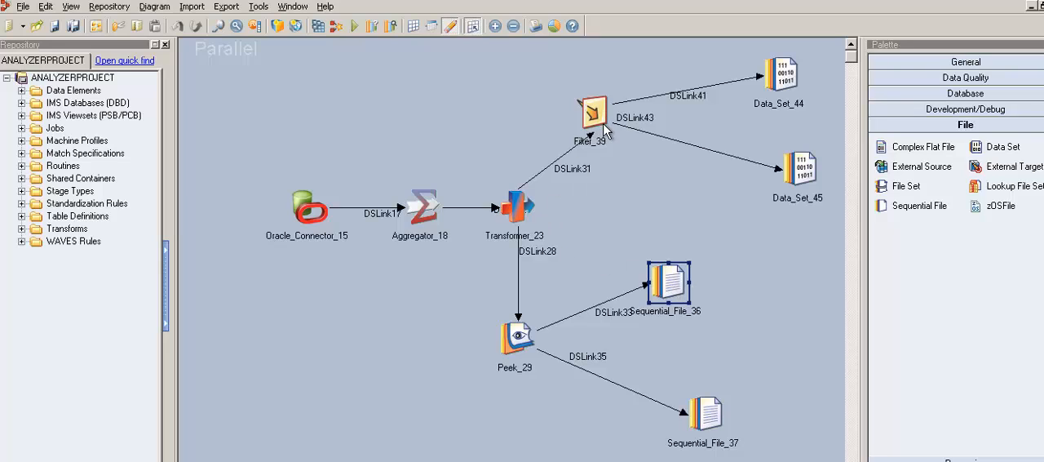
scroll(528, 213, "down", 1)
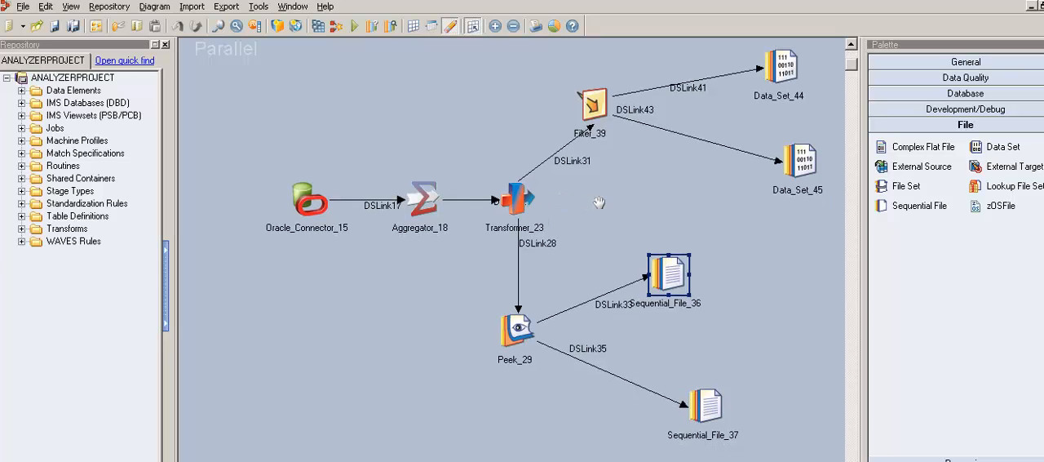
scroll(571, 210, "up", 1)
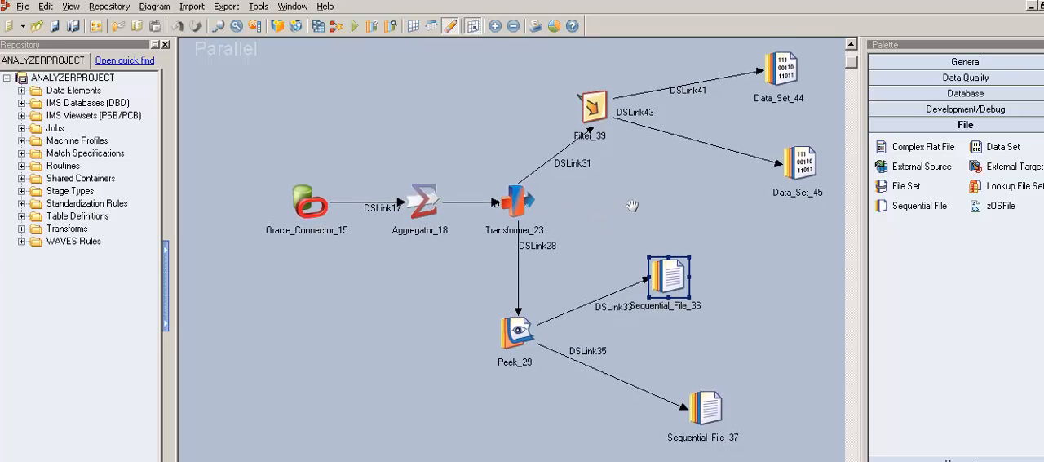
left_click(559, 201)
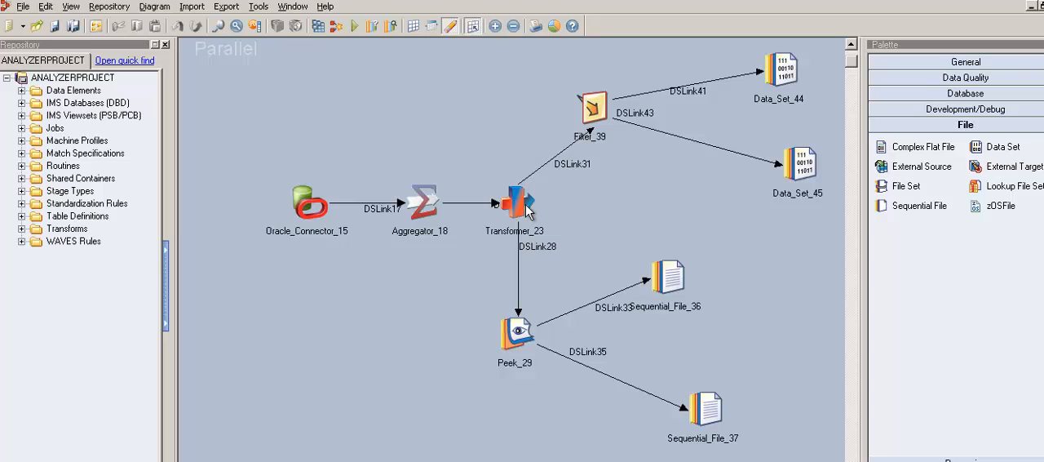
Connect a Lookup stage to a new output link from Transformer_23 and draw an unattached output link from the Lookup
left_click_drag(526, 205, 627, 206)
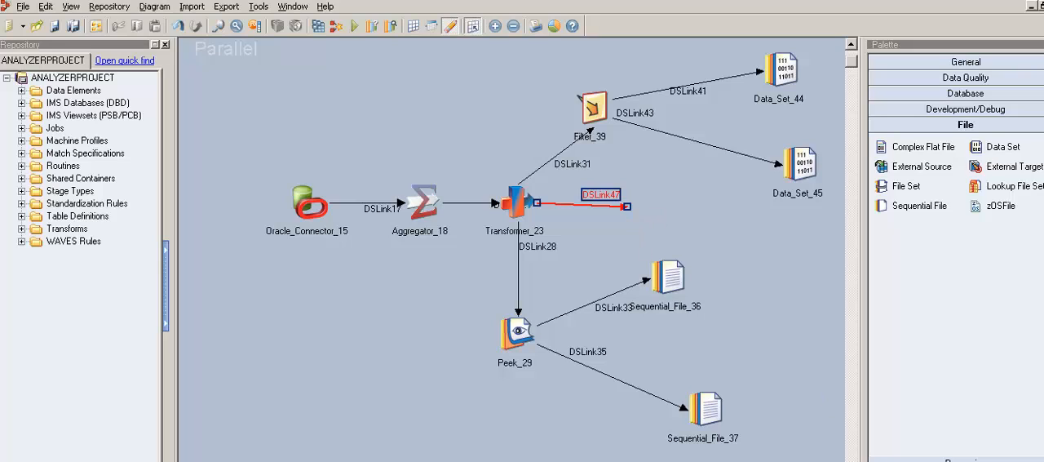
left_click(966, 459)
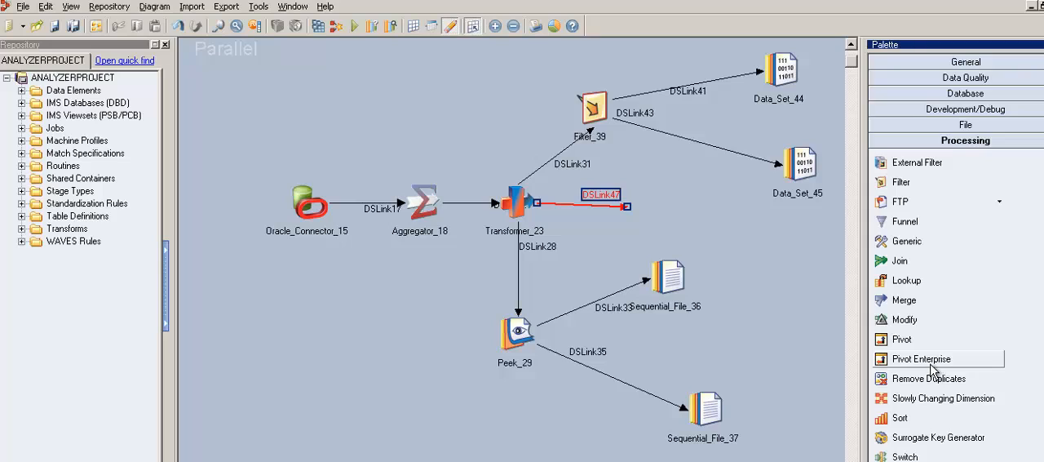
left_click_drag(920, 286, 740, 215)
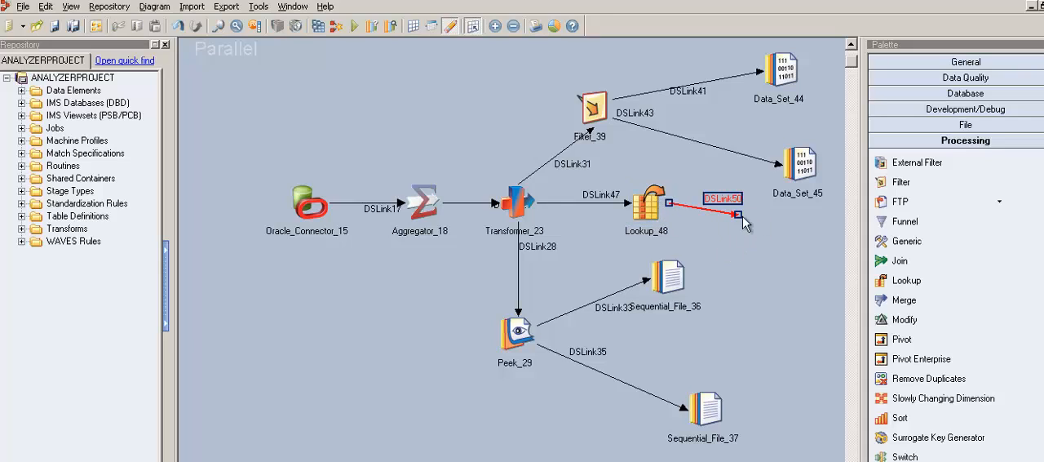
Try drawing an unattached output link from Sequential_File_36, and delete that link
left_click_drag(690, 290, 763, 220)
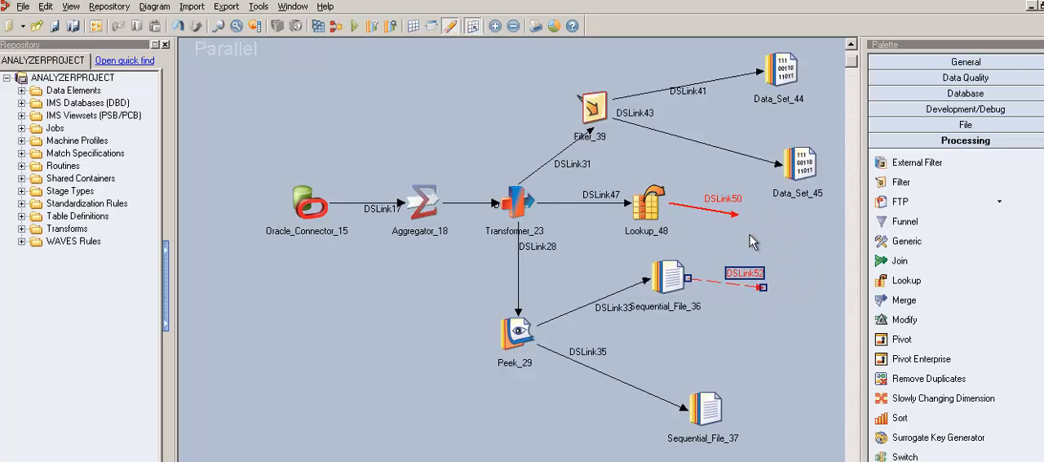
left_click(751, 241)
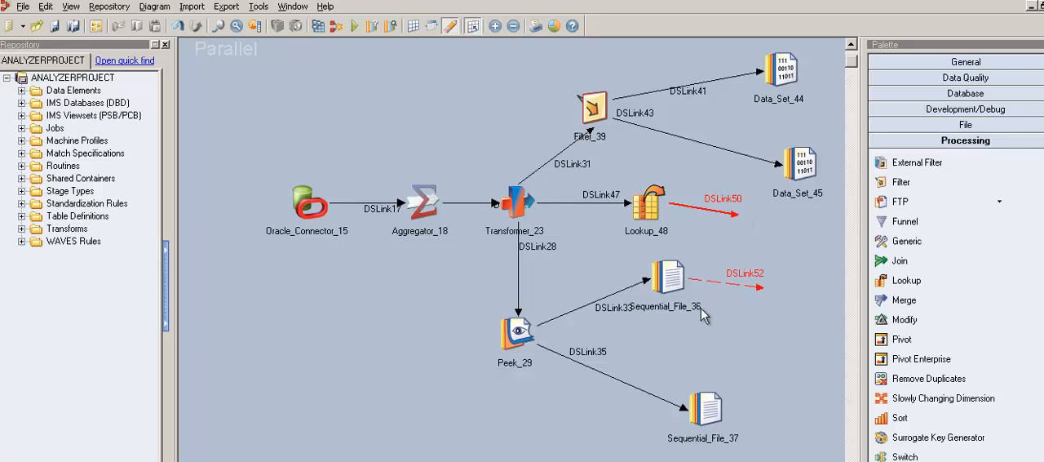
left_click(679, 292)
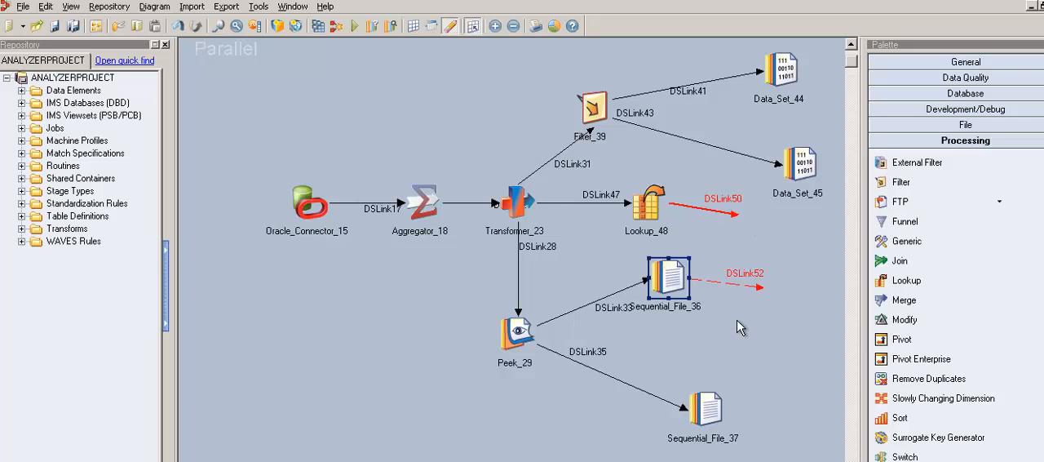
left_click(766, 286)
key("Delete")
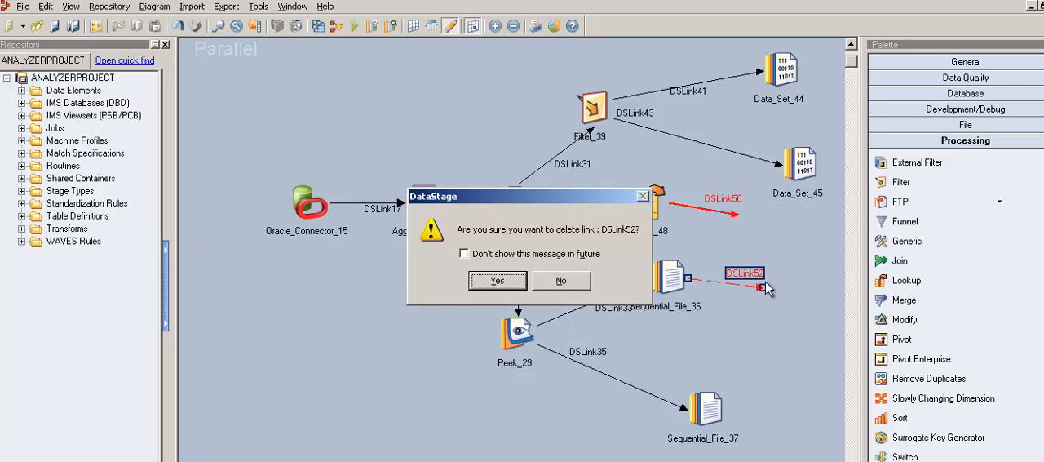
key("Return")
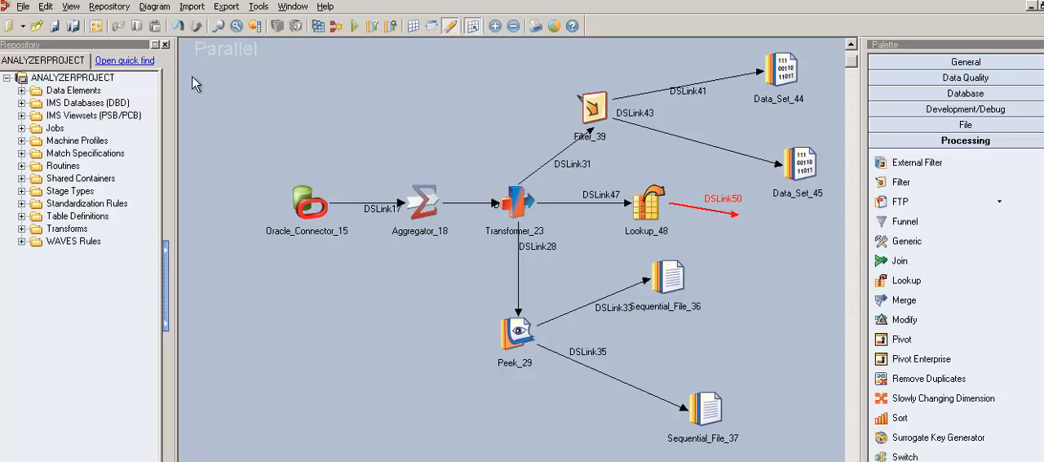
Undo the recent edits until the Lookup stage and the extra output link from Transformer_23 are removed
left_click(178, 25)
left_click(179, 26)
left_click(178, 26)
left_click(179, 26)
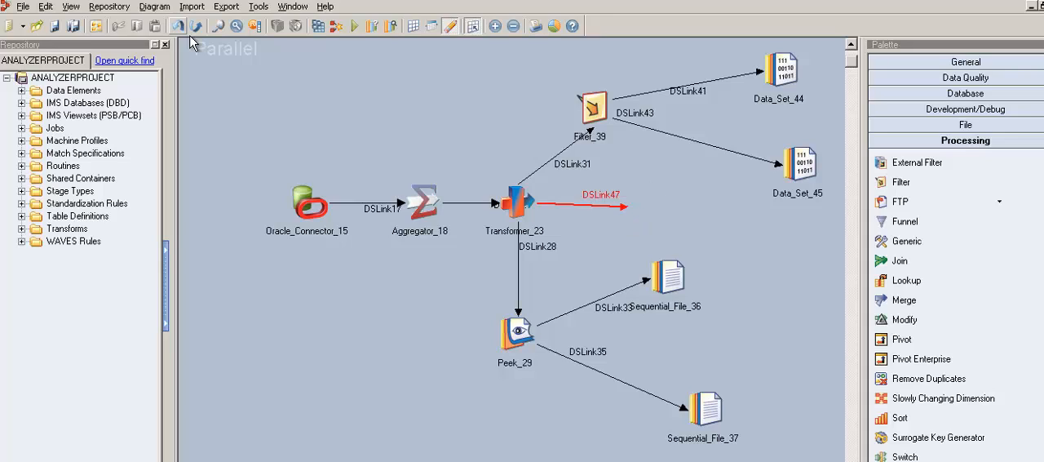
left_click(178, 26)
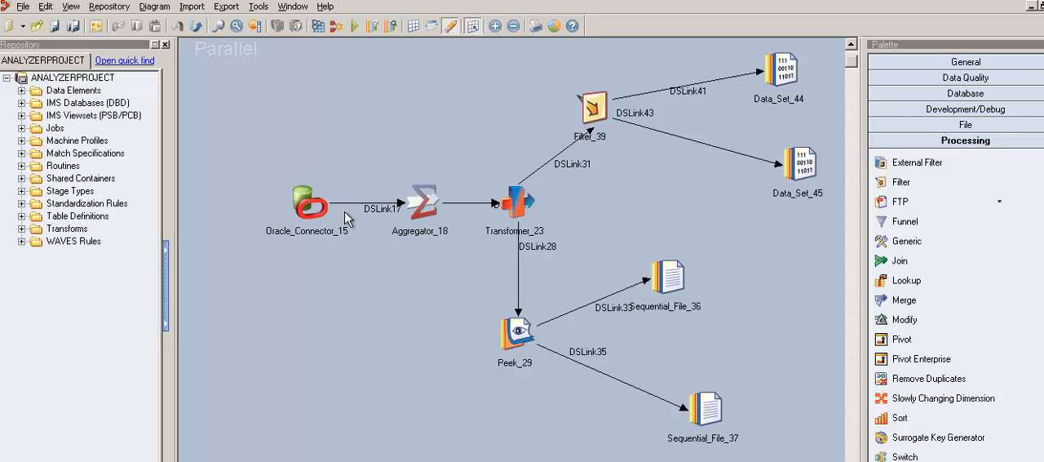
Check the where clauses of Filter_39 and run the Aggregator job with its pre-defined Oracle parameters
double_click(602, 122)
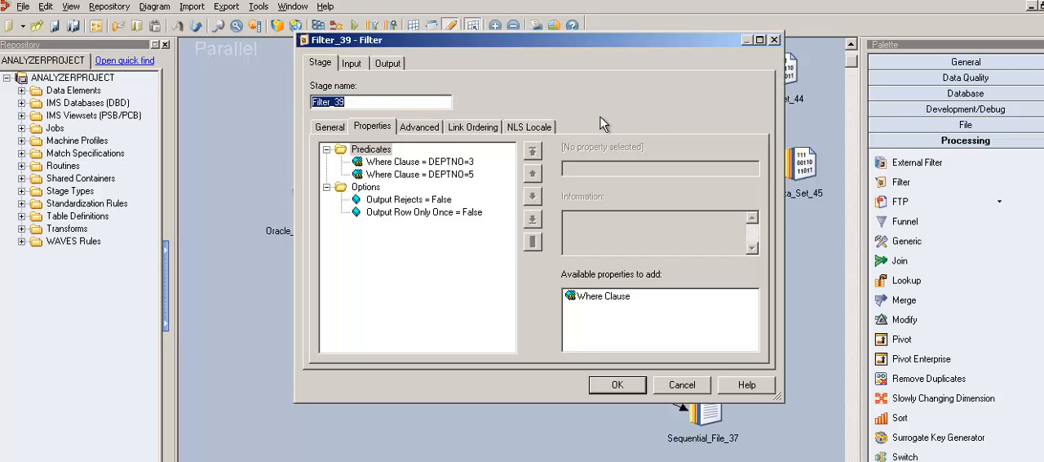
left_click(618, 385)
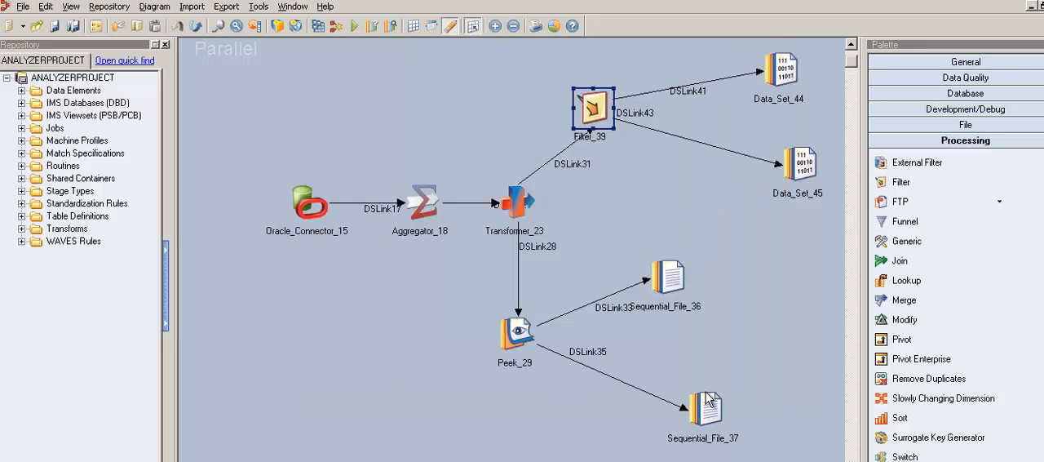
left_click(356, 26)
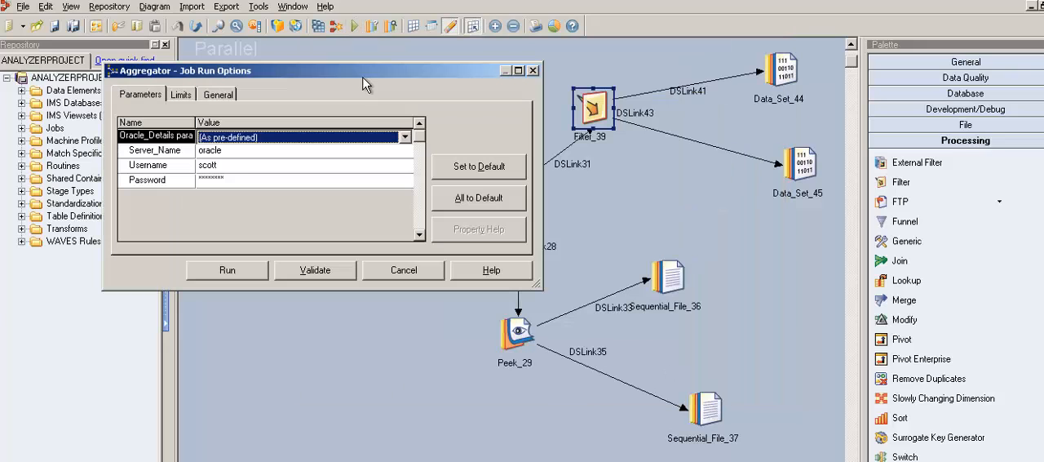
left_click(256, 277)
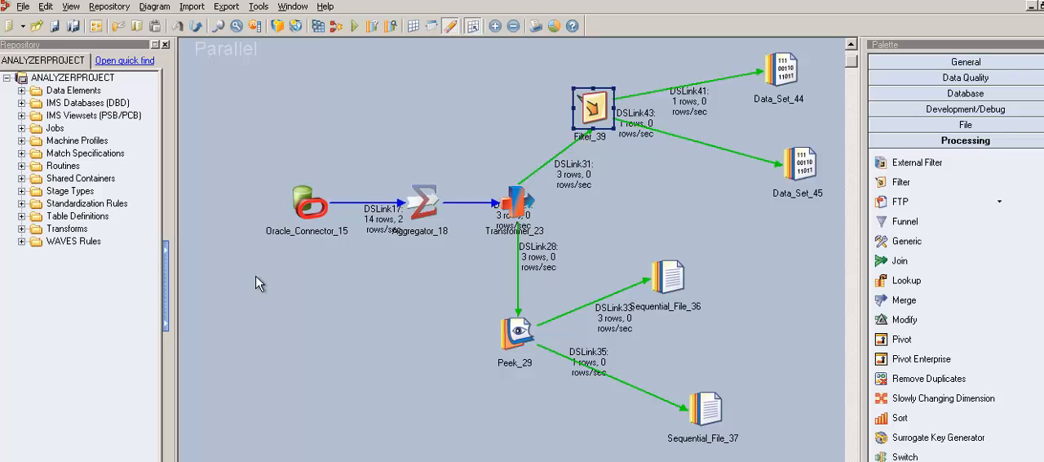
Move the labels of DSLink17, DSLink20, DSLink33 and DSLink35 clear of the neighbouring stages and link lines
left_click_drag(396, 233, 381, 235)
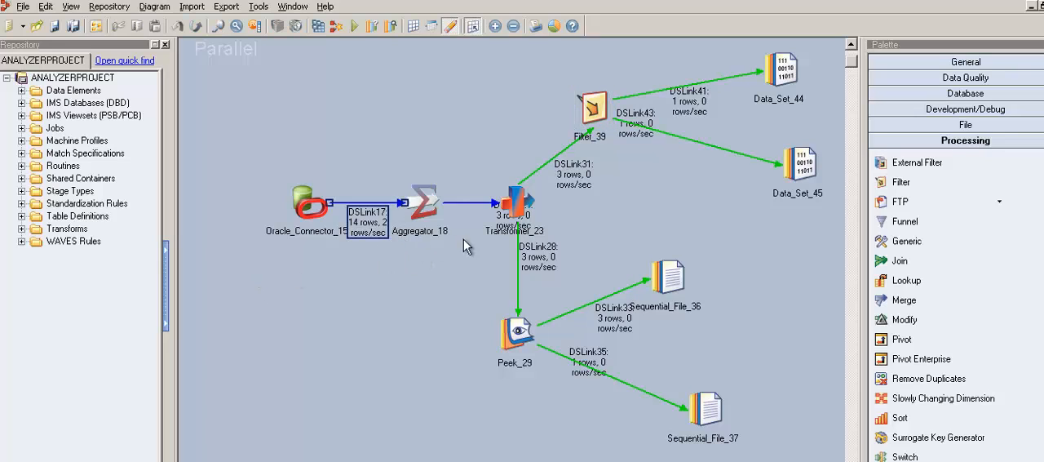
left_click_drag(507, 233, 483, 243)
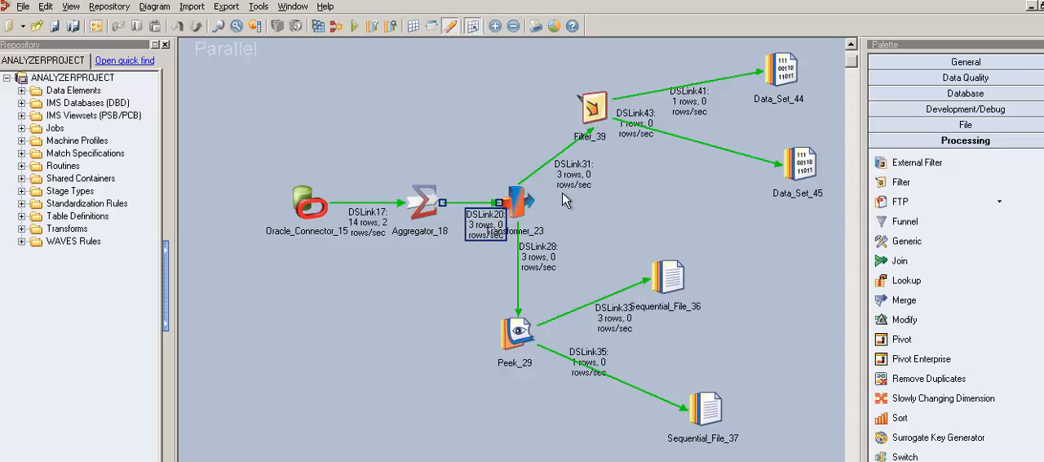
left_click(556, 265)
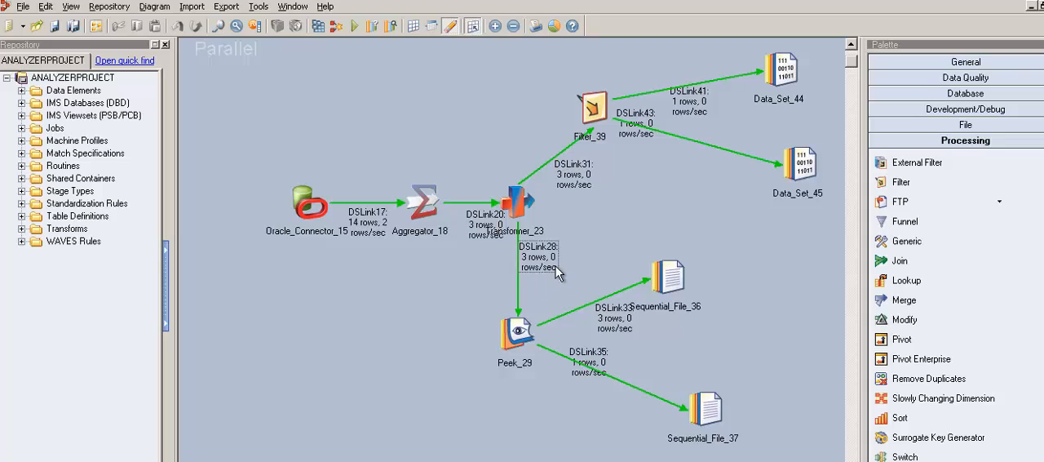
left_click(527, 336)
left_click_drag(624, 328, 607, 278)
left_click_drag(614, 338, 608, 281)
left_click_drag(601, 363, 605, 408)
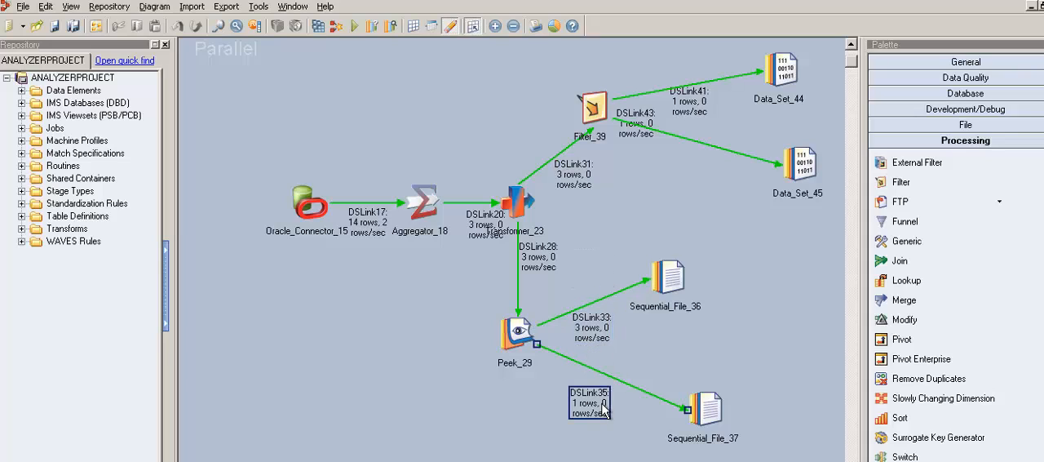
Compare the row counts on Peek_29's two output links, DSLink33 and DSLink35, and point out Sequential_File_36
left_click(602, 333)
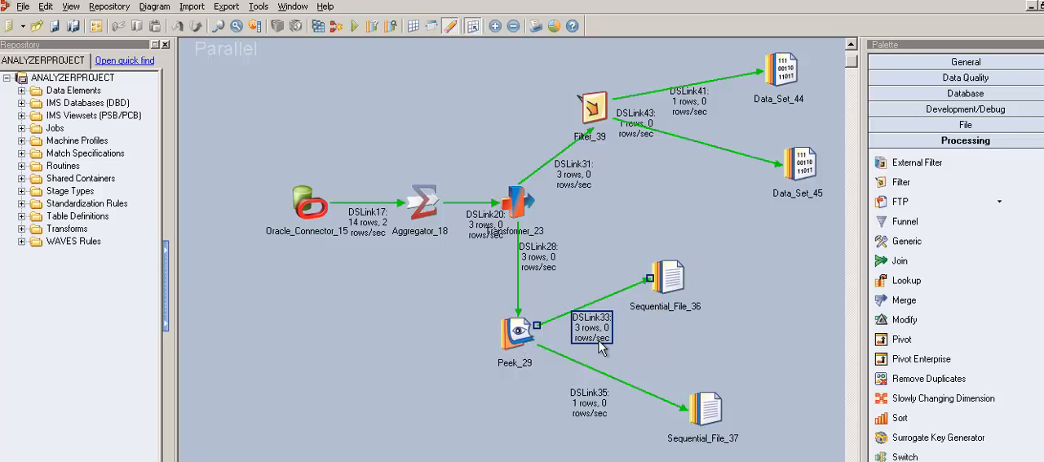
left_click(592, 413)
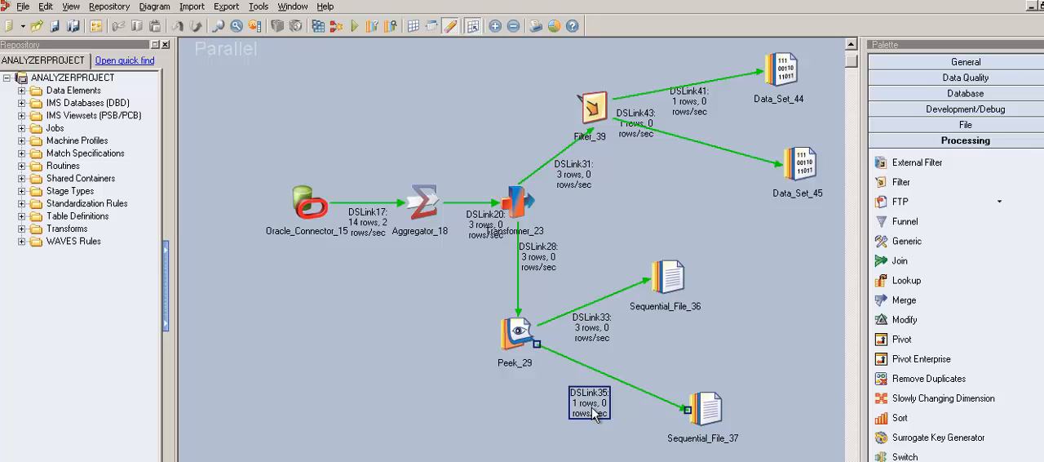
left_click(609, 341)
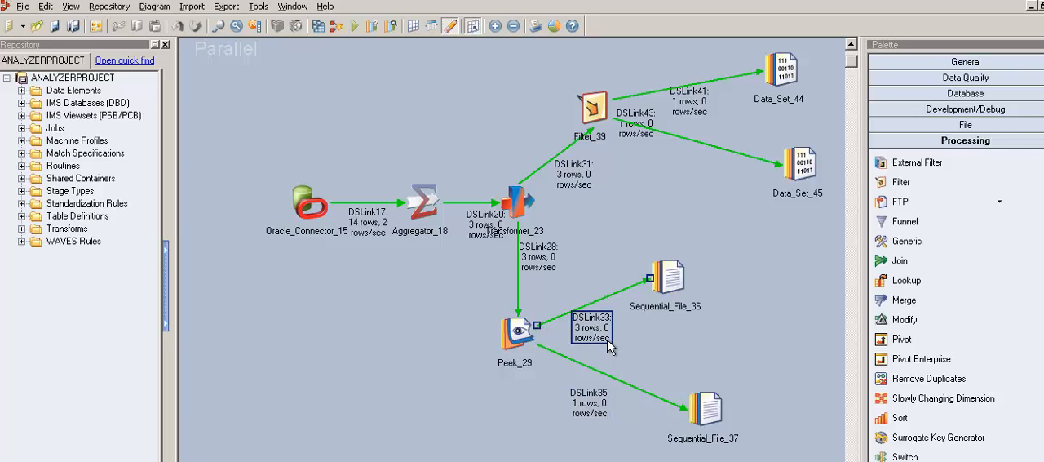
left_click(684, 282)
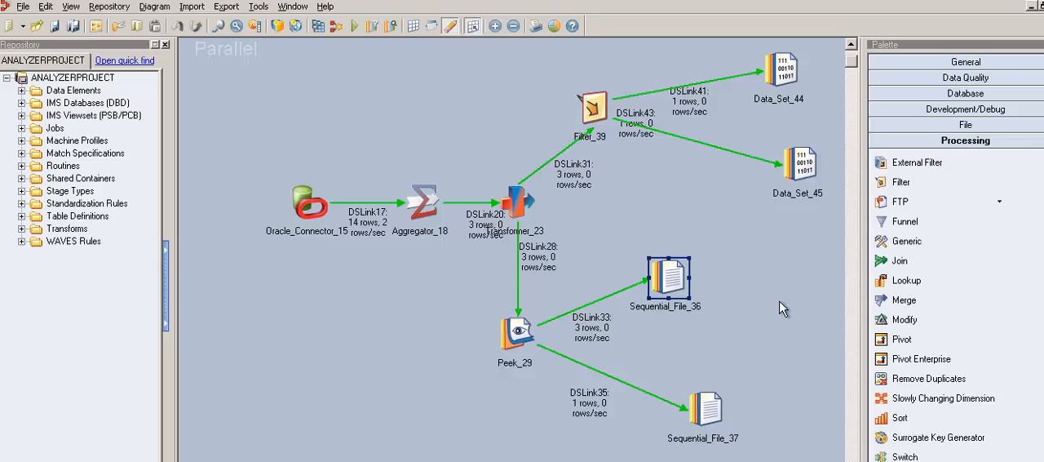
Examine the Skip (Per Partition) and All Records (After Skip) properties of Peek_29 and close the stage without changes
left_click(527, 343)
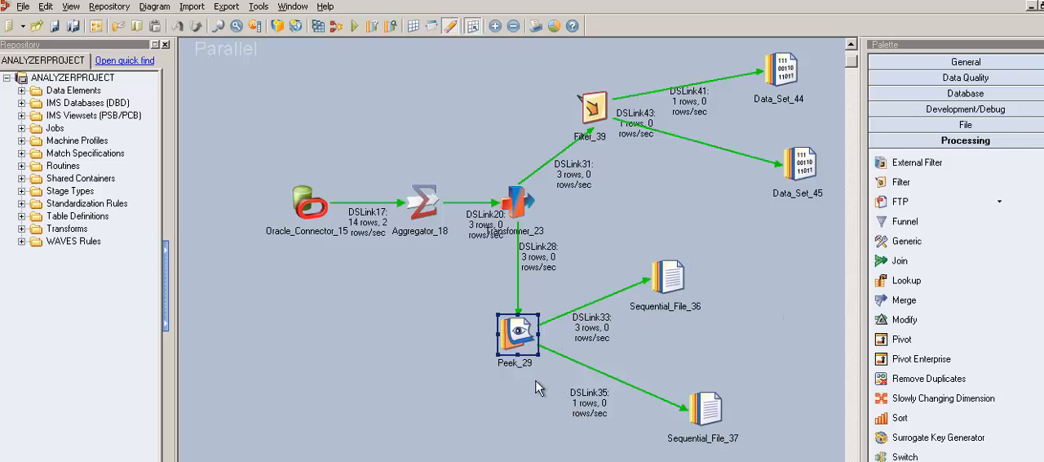
double_click(527, 341)
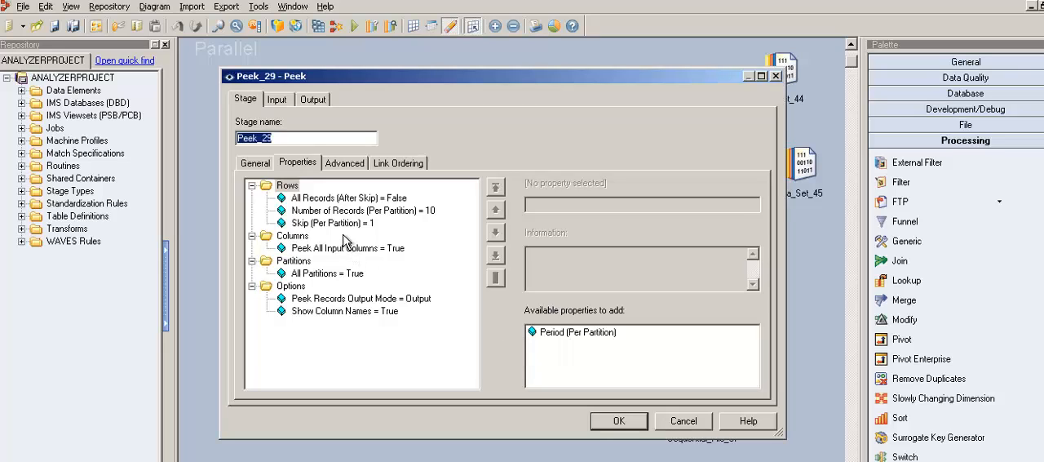
left_click(343, 224)
left_click(351, 198)
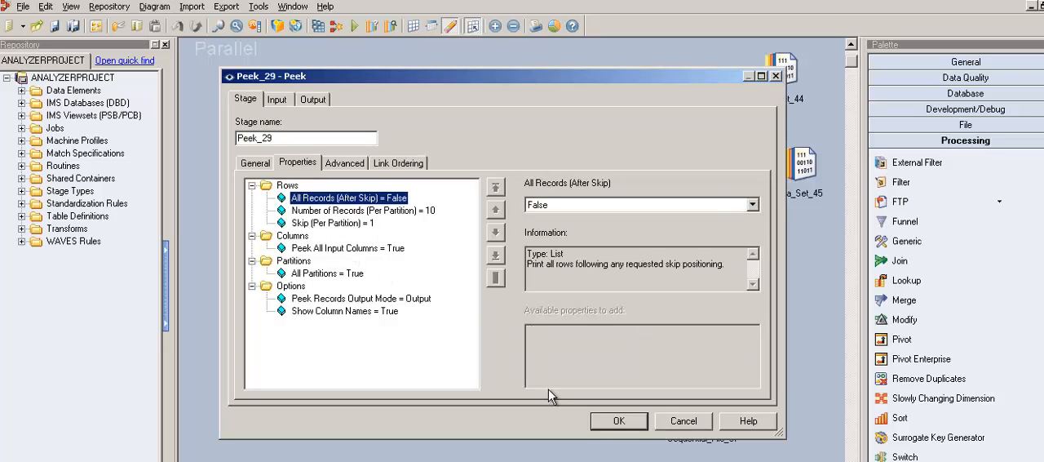
left_click(688, 424)
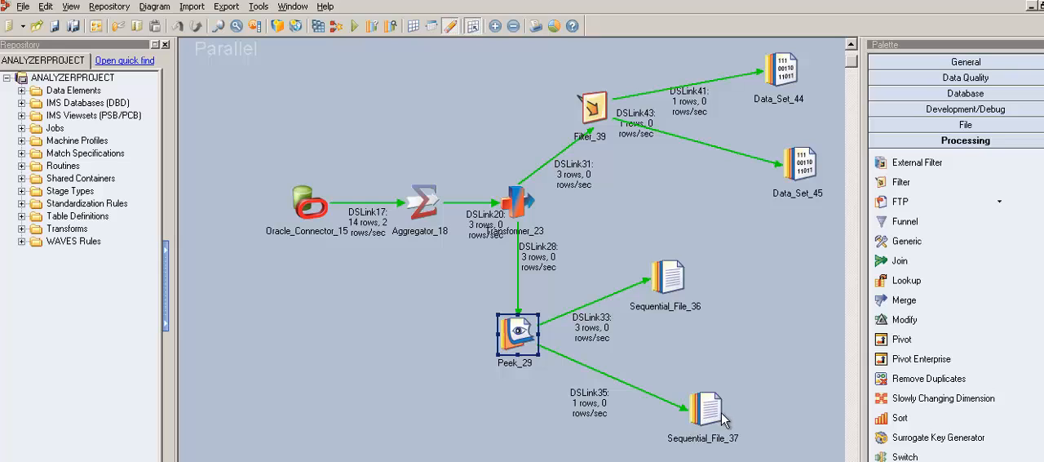
Display the data of Sequential_File_37 from its stage properties, keeping the default row settings
double_click(721, 412)
left_click(735, 62)
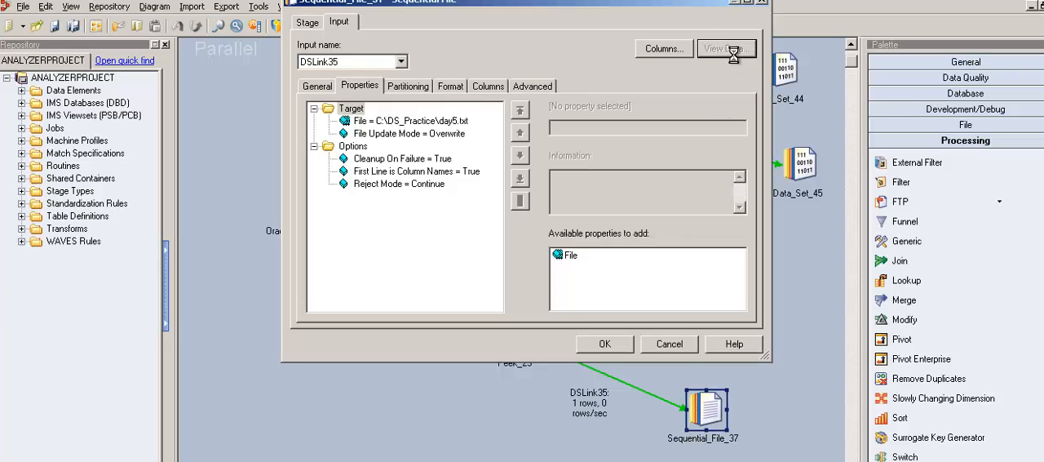
left_click(685, 233)
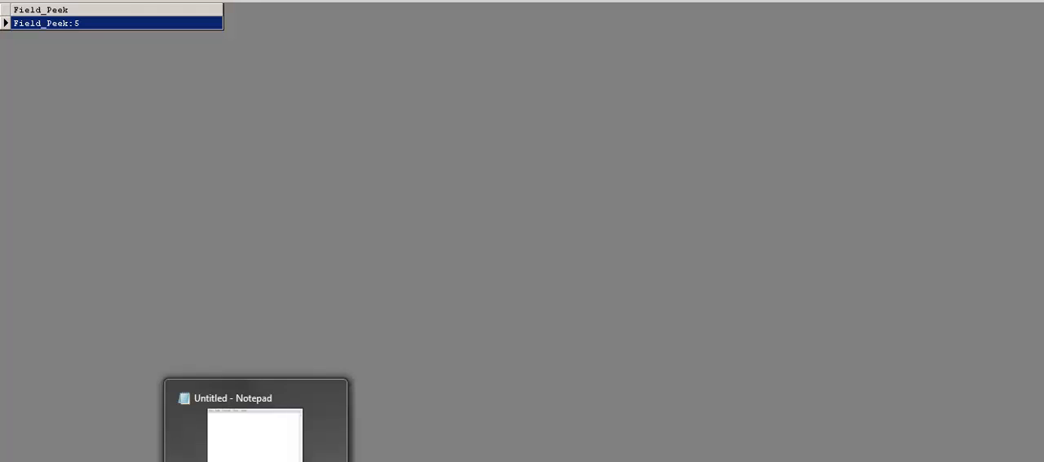
Switch to Notepad and write the sample Peek record "fIEL_EEK:5 FIELD2:VALUE FIELD3"
left_click(256, 461)
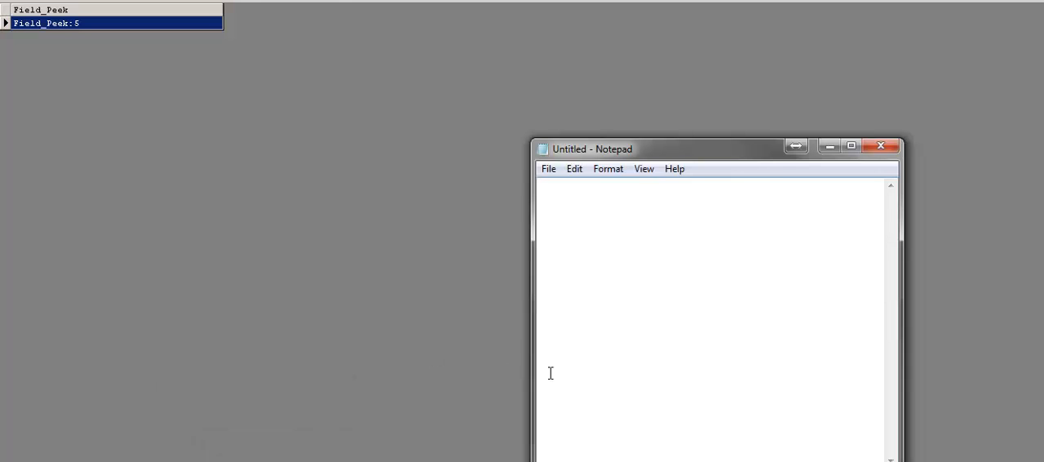
type("fIELD")
key("BackSpace")
type("_EEK:5")
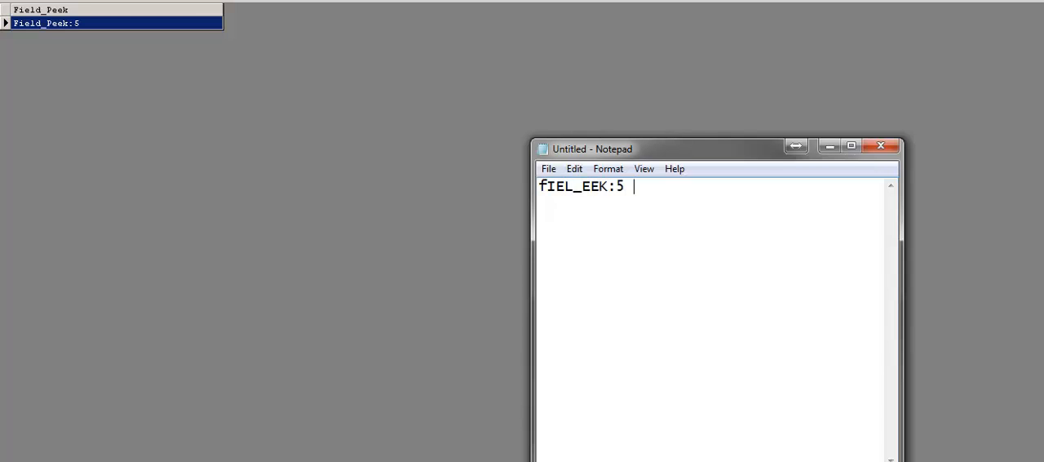
type(" FIELD2:VALE")
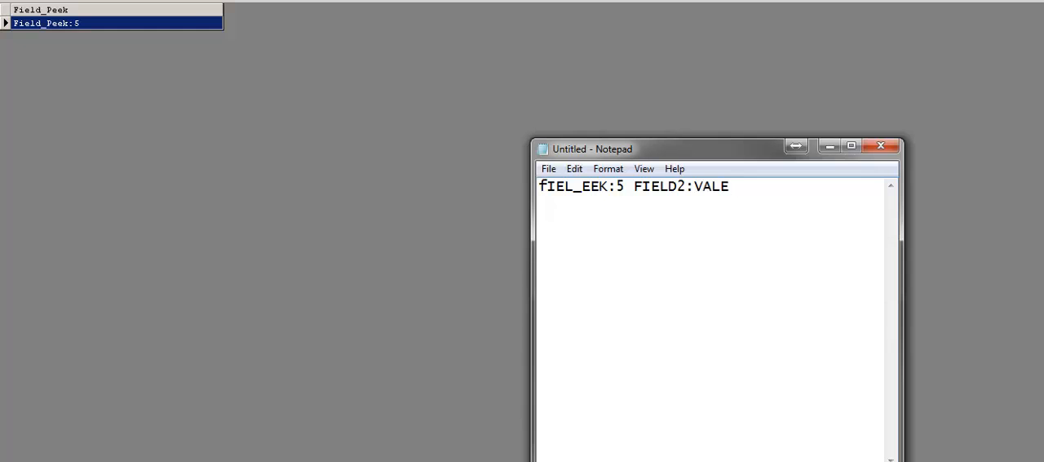
key("BackSpace")
type("UE FIELD3")
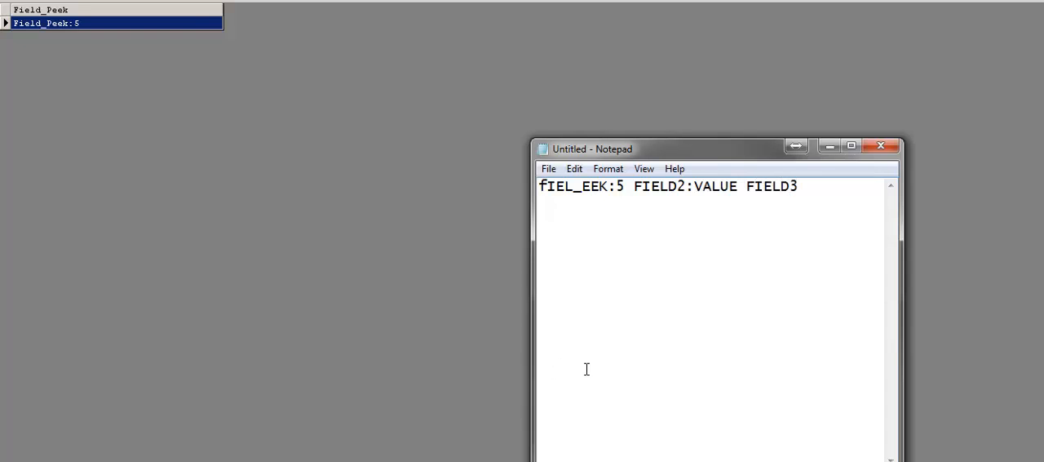
Add the values-only sample record "5 XX TTT ZZZ" after a blank line and minimize Notepad
key("Return")
key("Return")
type("5 XX TTT ZZZ")
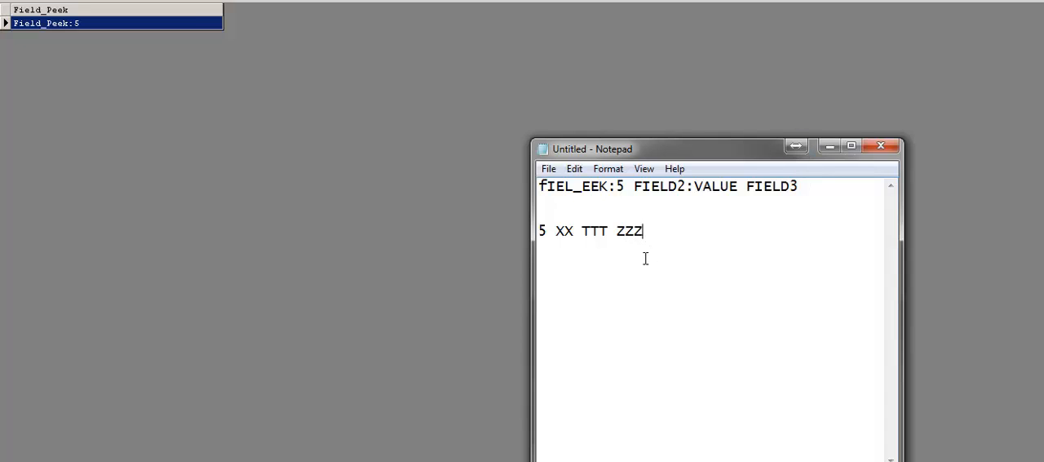
left_click(829, 147)
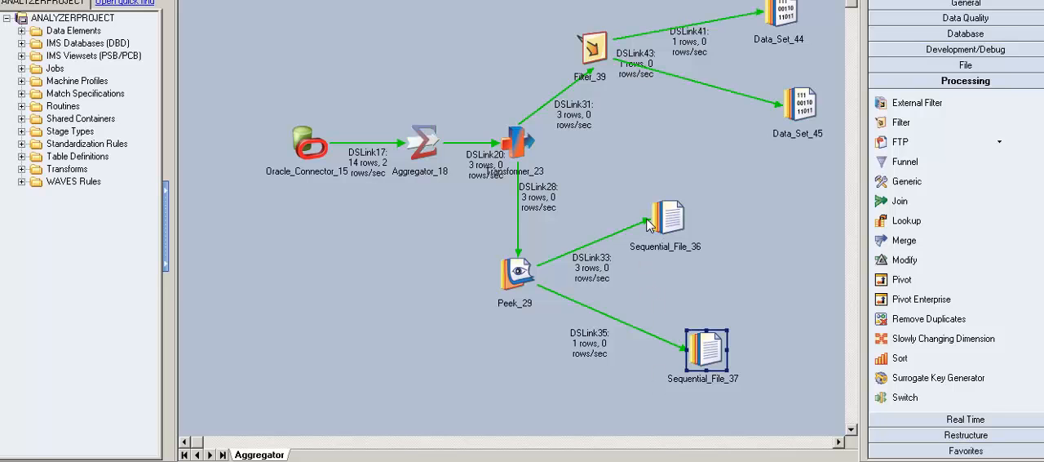
Display the data of Sequential_File_36 with the default row settings and go through its Field_Peek records
left_click(673, 220)
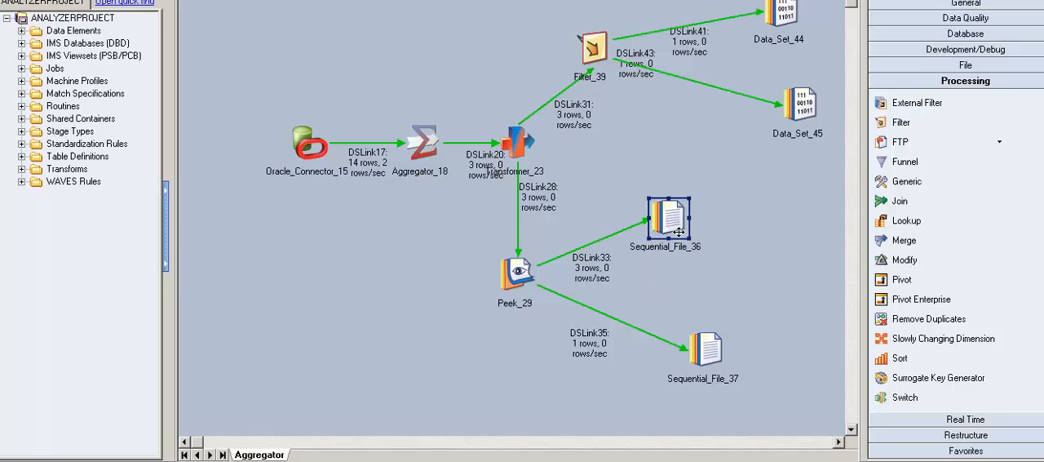
double_click(677, 224)
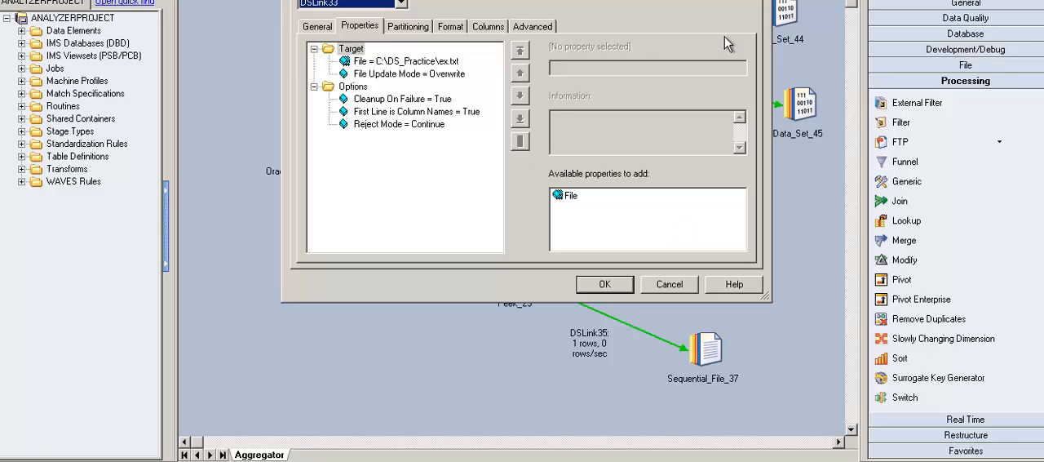
left_click(728, 2)
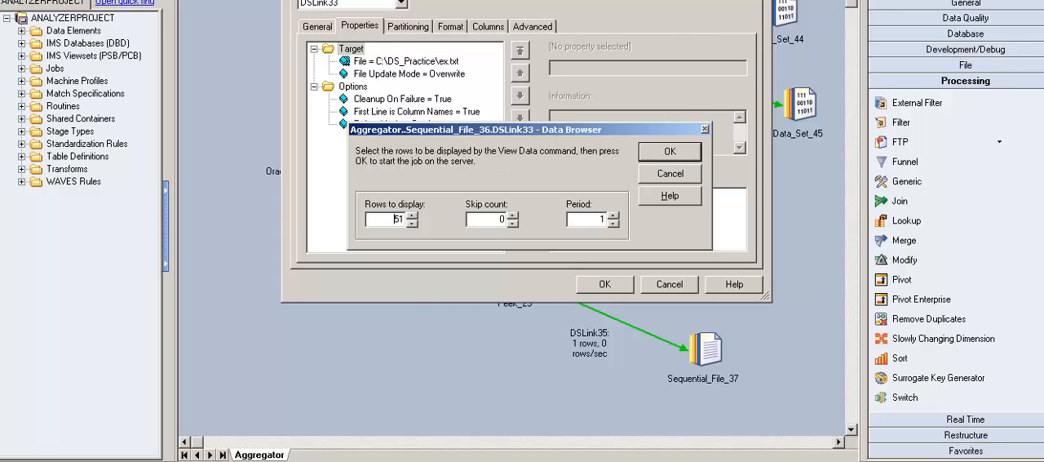
key("Return")
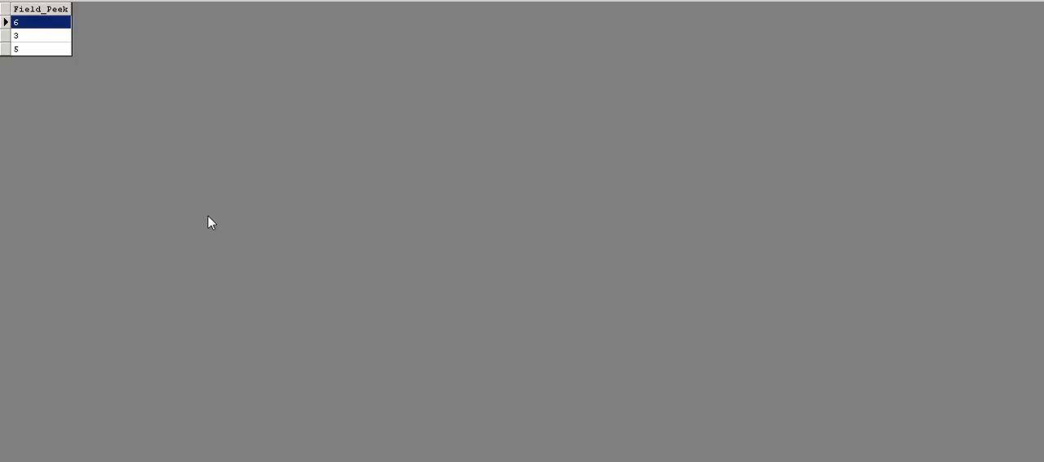
left_click(43, 61)
left_click(44, 37)
left_click(46, 51)
left_click(44, 60)
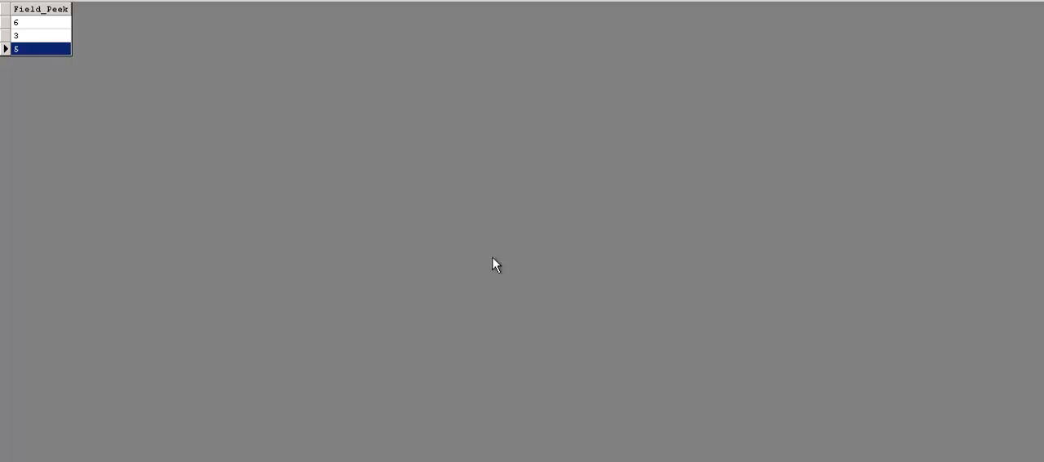
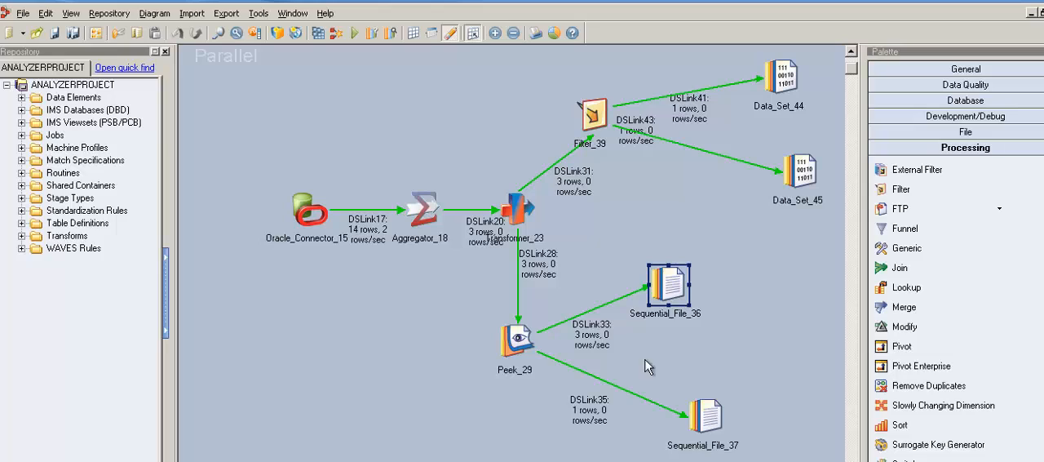
Examine the Peek Records Output Mode choices in the Peek_29 stage properties, keeping the mode at Output
double_click(522, 343)
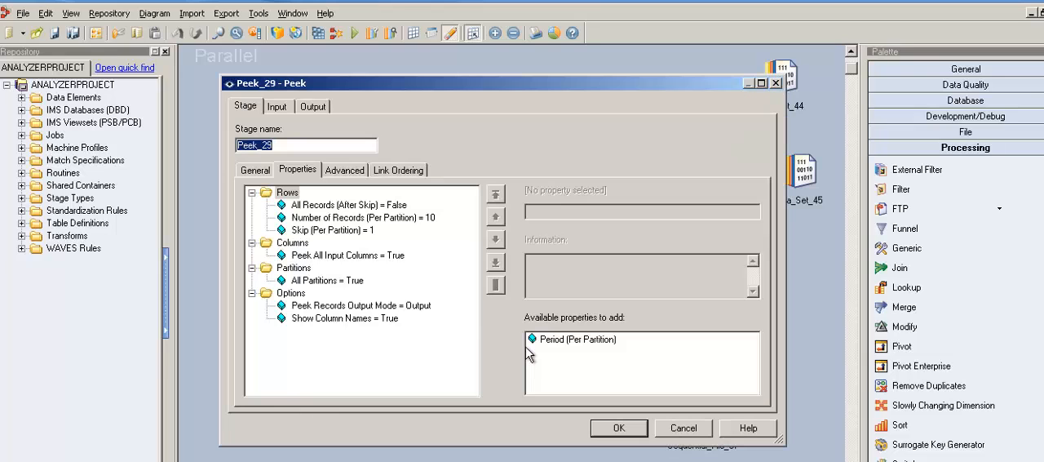
left_click(385, 309)
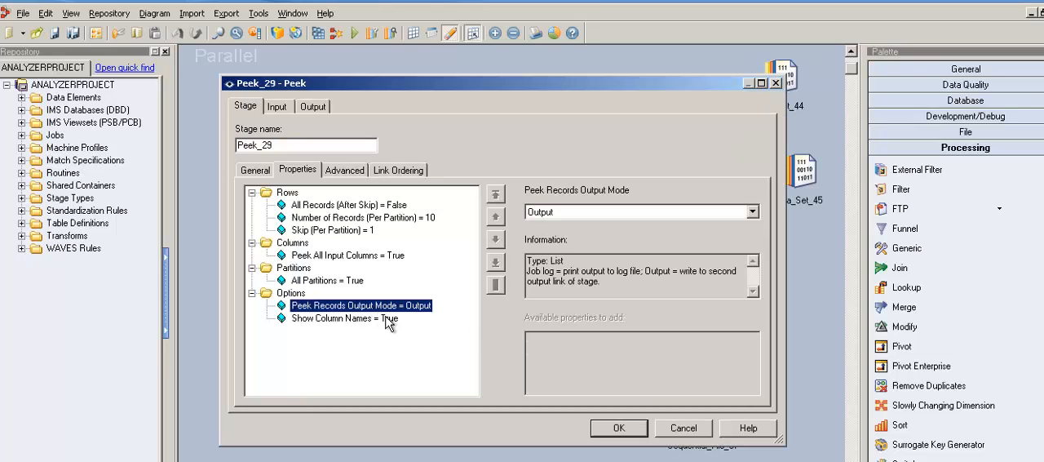
left_click(752, 211)
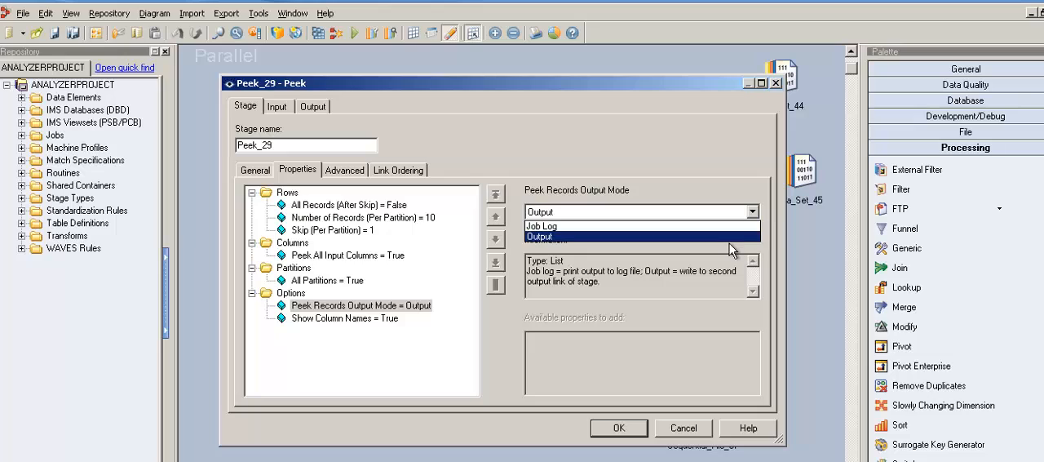
key("Return")
left_click(627, 433)
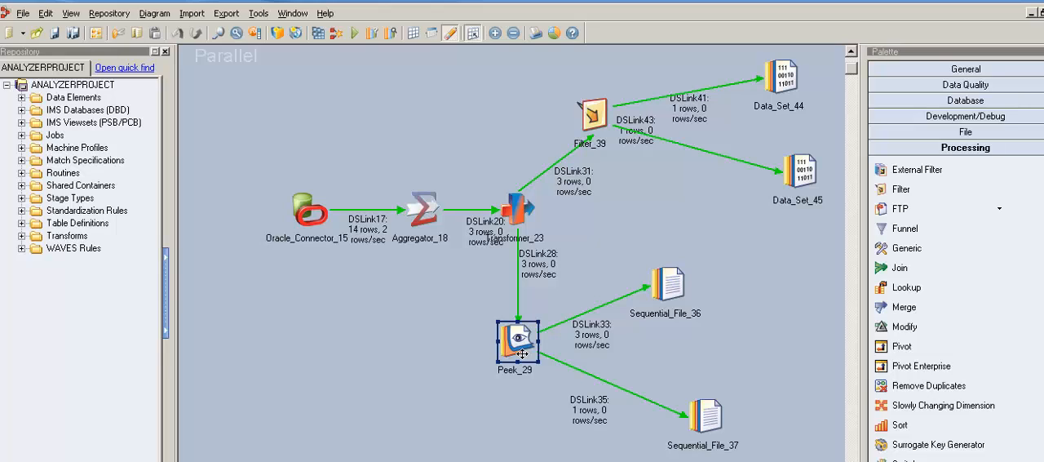
Look over the Development/Debug stages in the palette, return to the Processing stages and deselect Peek_29
left_click(939, 127)
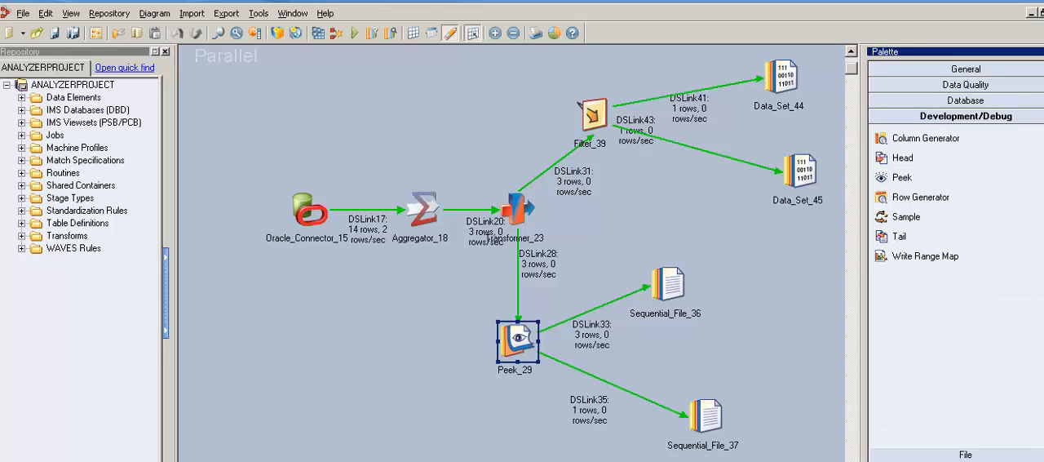
left_click(979, 460)
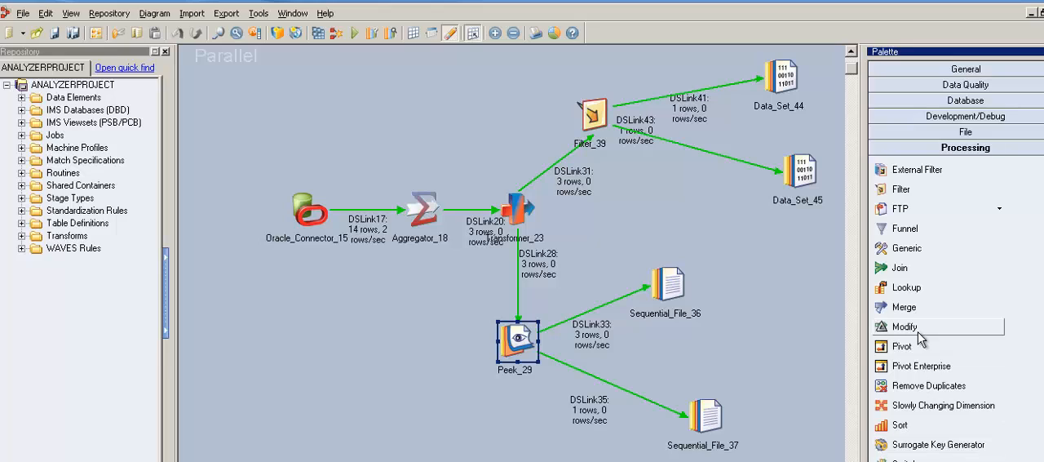
left_click(755, 365)
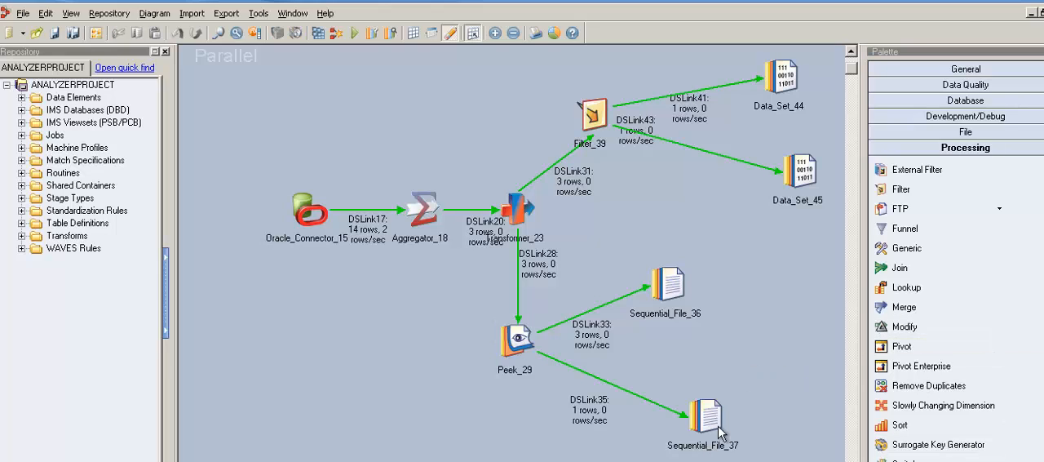